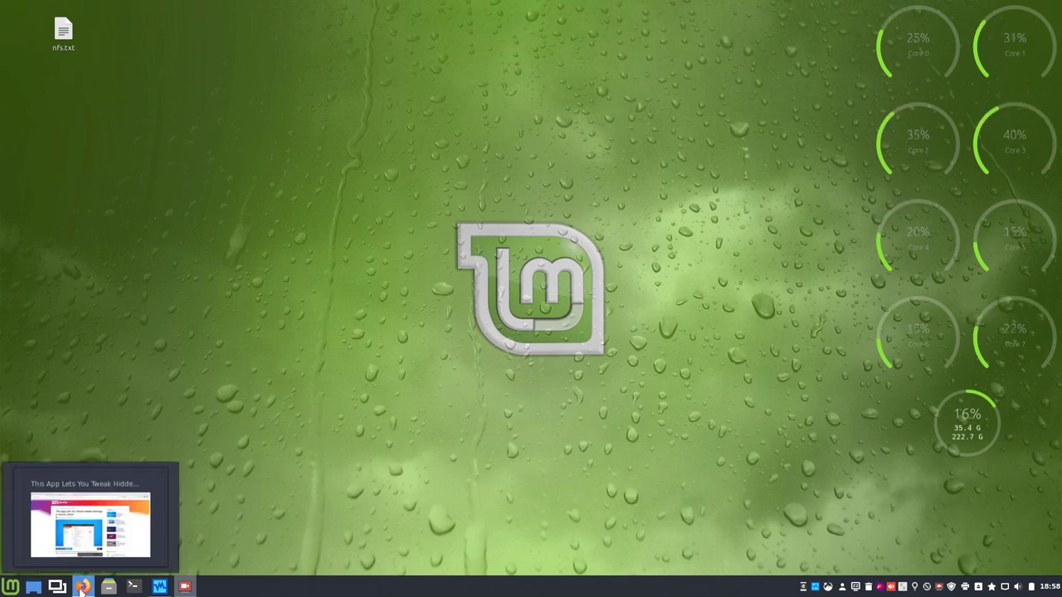
- Switch to Firefox and read the French translation of the OMG! Ubuntu article about Ubuntu First Steps
{"action": "left_click", "coordinate": [82, 586]}
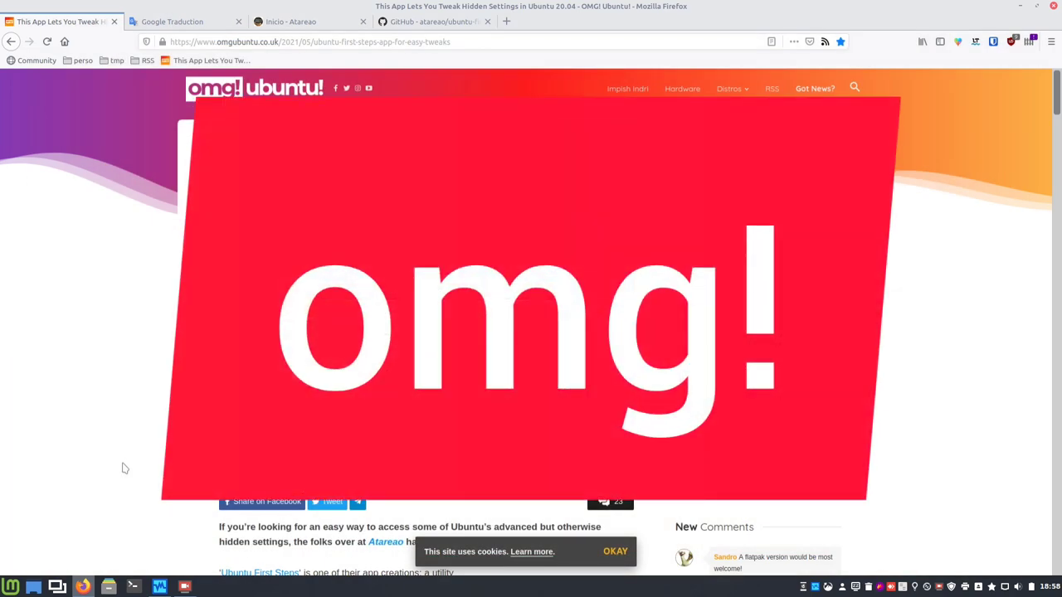
{"action": "key", "text": "ctrl+Tab"}
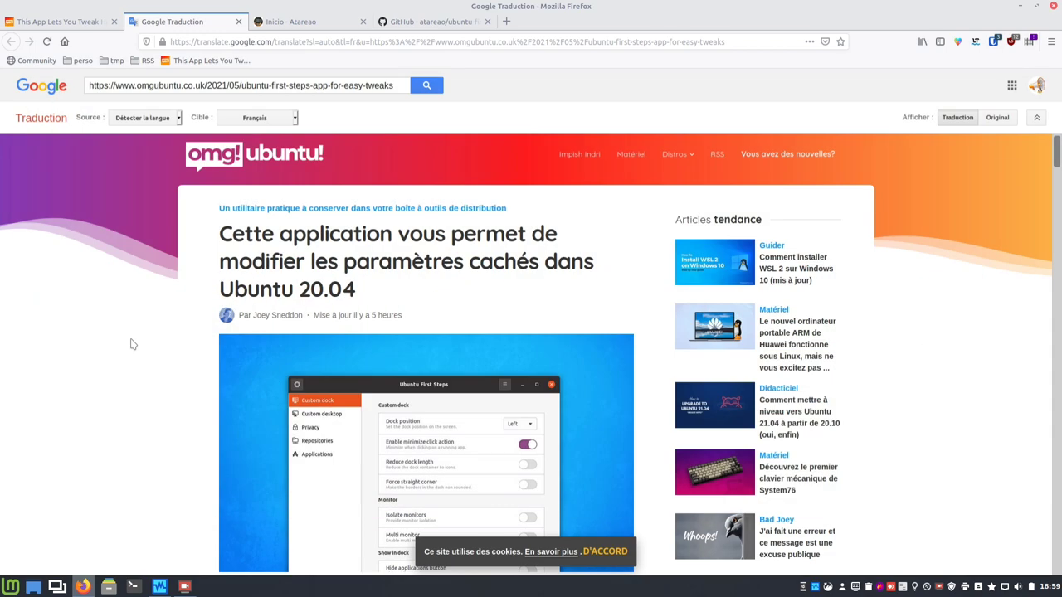
{"action": "scroll", "coordinate": [130, 343], "scroll_direction": "down", "scroll_amount": 3}
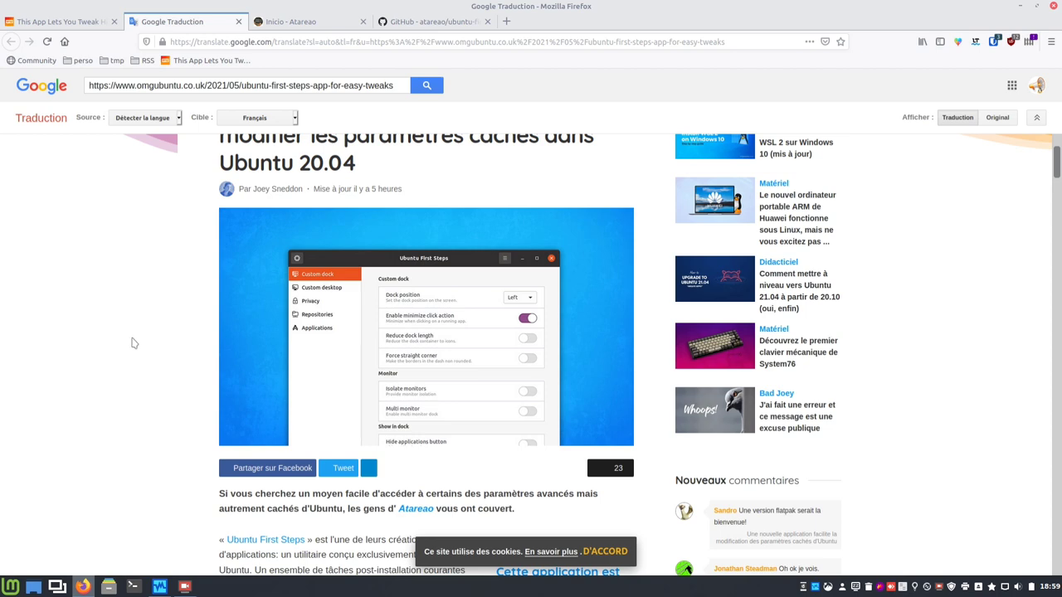
{"action": "scroll", "coordinate": [133, 342], "scroll_direction": "down", "scroll_amount": 5}
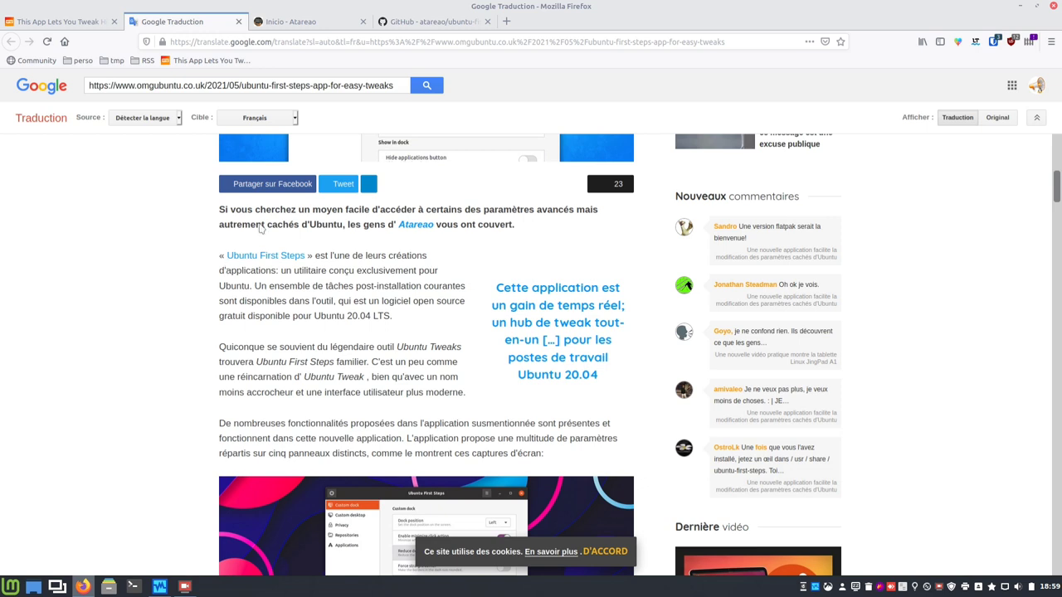
- Look over the Atareao website's home page down to its footer links
{"action": "left_click", "coordinate": [302, 30]}
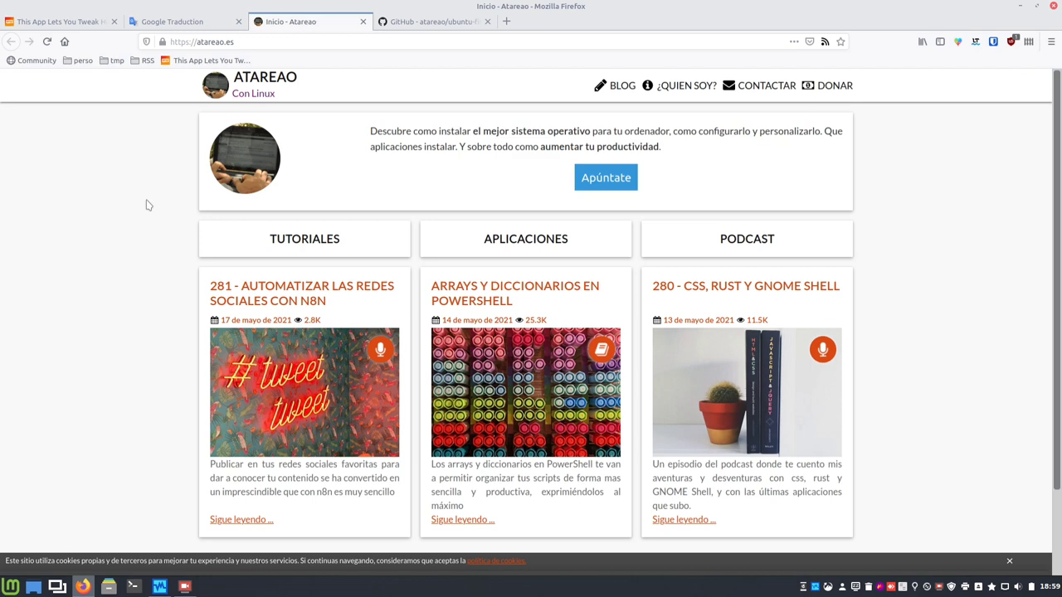
{"action": "scroll", "coordinate": [174, 325], "scroll_direction": "down", "scroll_amount": 2}
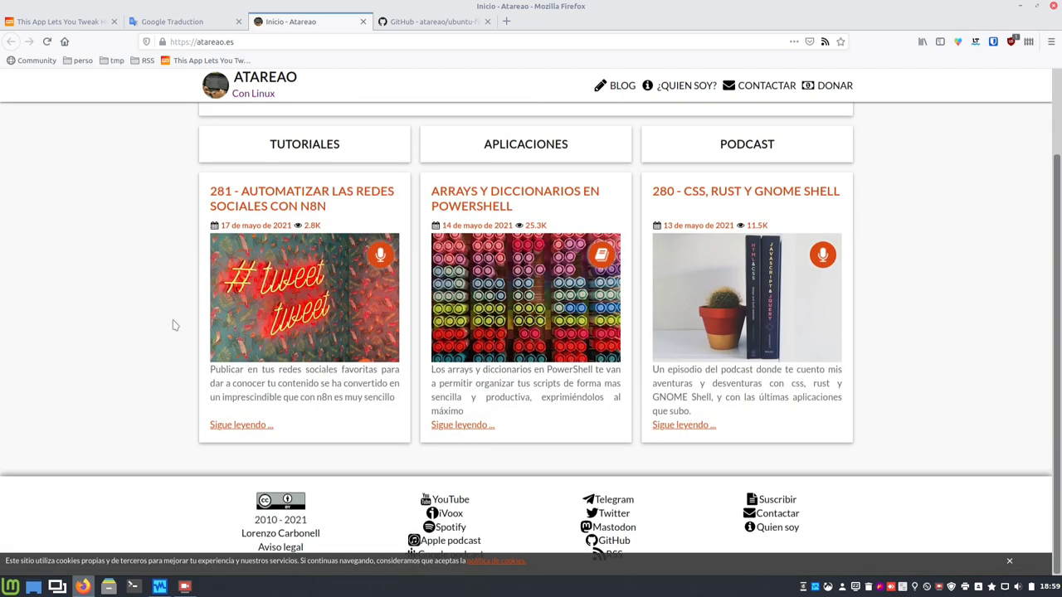
{"action": "scroll", "coordinate": [175, 325], "scroll_direction": "up", "scroll_amount": 2}
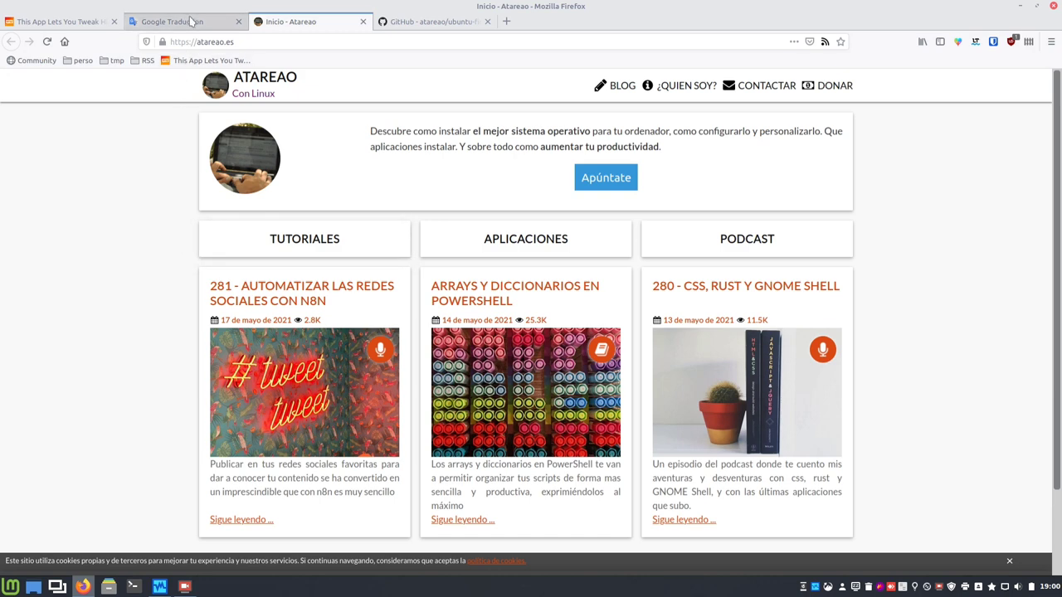
- Bring up the ubuntu-first-steps GitHub repository and highlight the README's dependency list and its three installation commands
{"action": "left_click", "coordinate": [425, 22]}
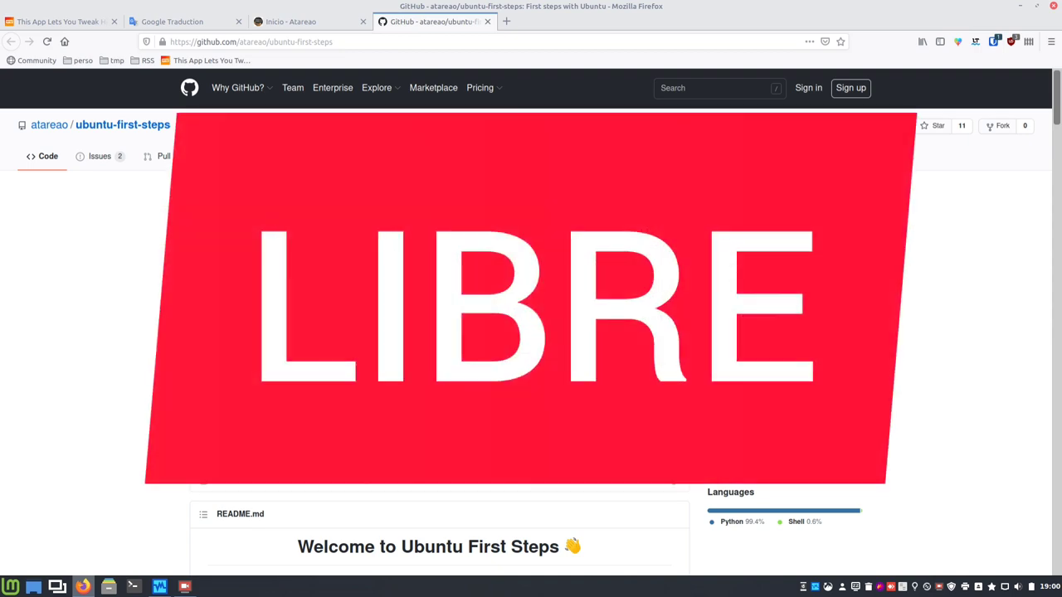
{"action": "scroll", "coordinate": [172, 275], "scroll_direction": "down", "scroll_amount": 3}
{"action": "scroll", "coordinate": [172, 275], "scroll_direction": "down", "scroll_amount": 4}
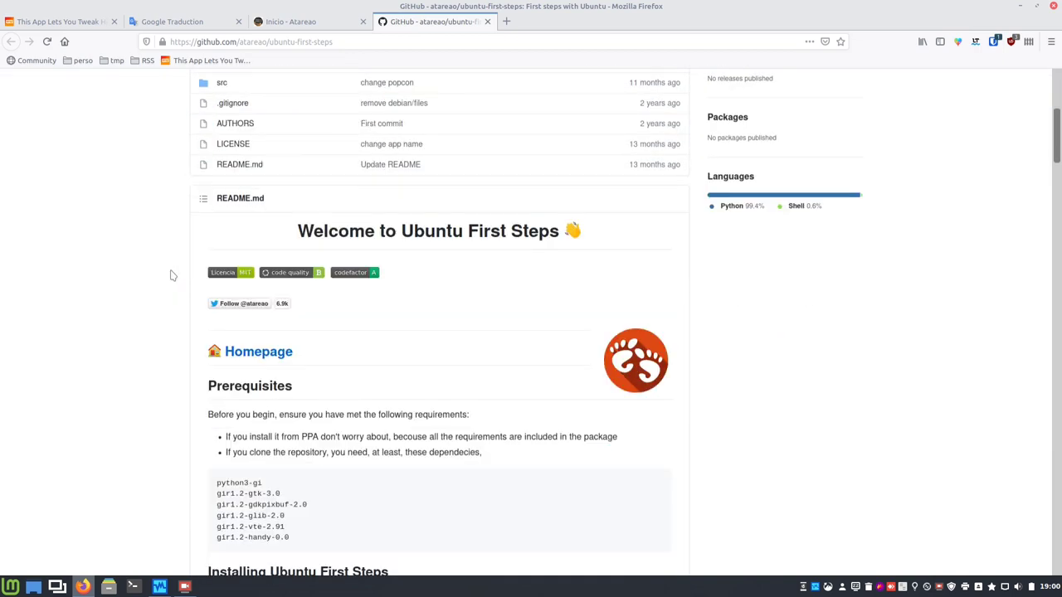
{"action": "scroll", "coordinate": [170, 273], "scroll_direction": "down", "scroll_amount": 1}
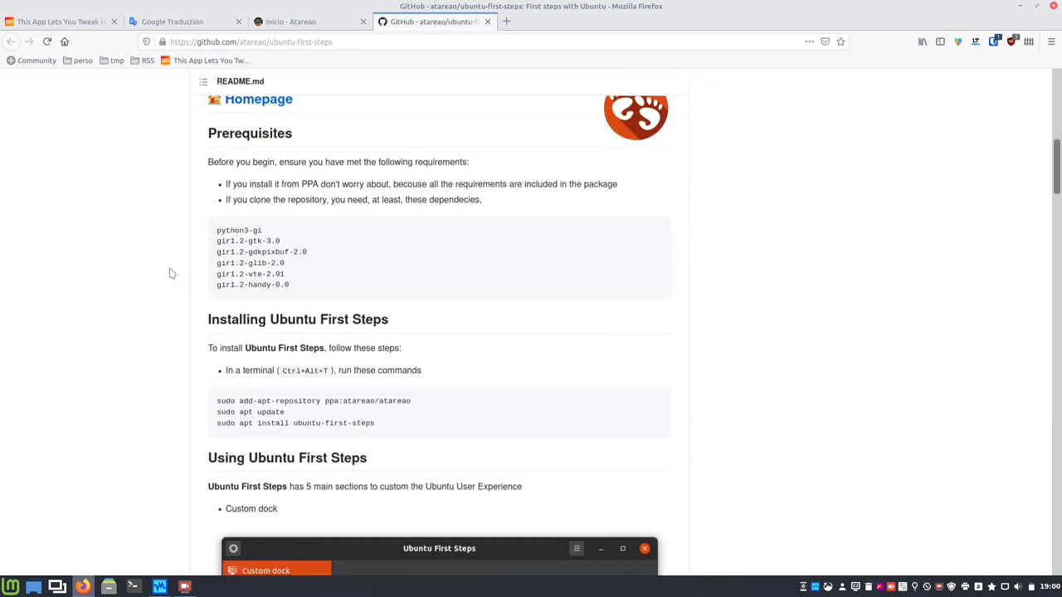
{"action": "left_click_drag", "start_coordinate": [217, 231], "coordinate": [292, 287]}
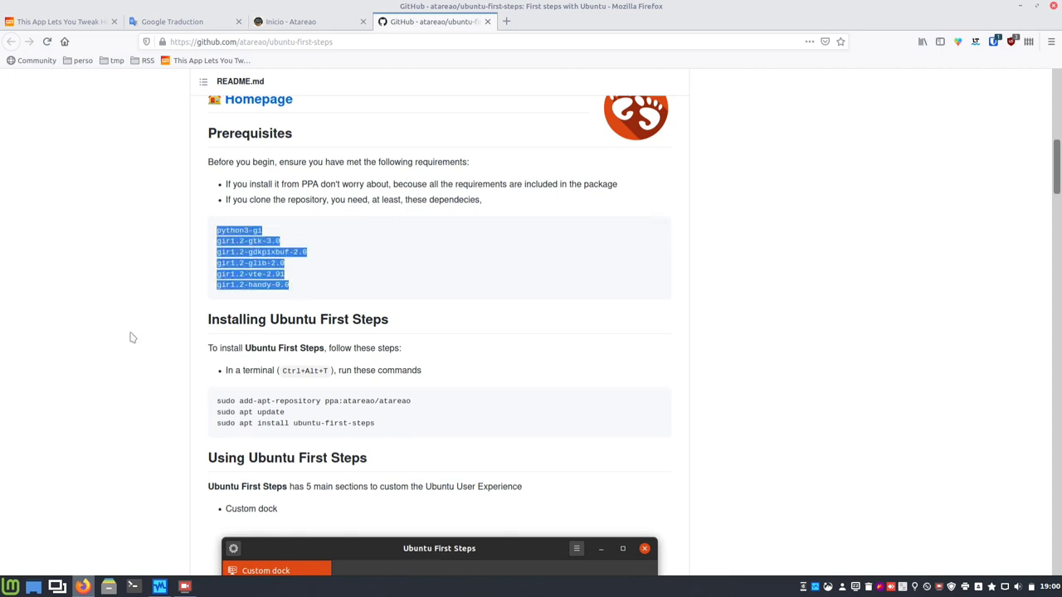
{"action": "scroll", "coordinate": [133, 338], "scroll_direction": "down", "scroll_amount": 2}
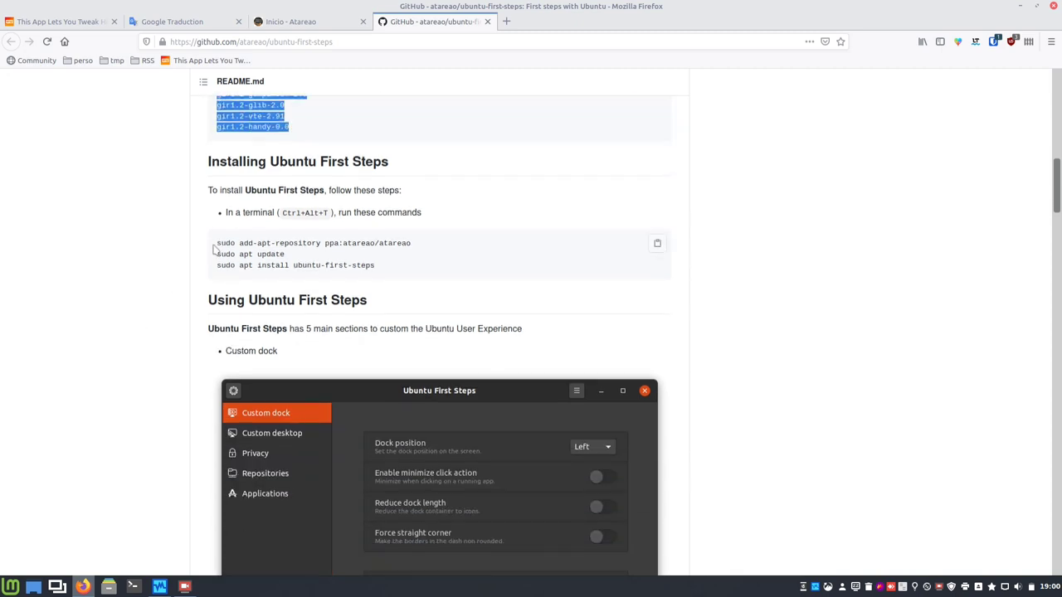
{"action": "left_click_drag", "start_coordinate": [216, 243], "coordinate": [286, 256]}
{"action": "left_click_drag", "start_coordinate": [396, 265], "coordinate": [402, 267]}
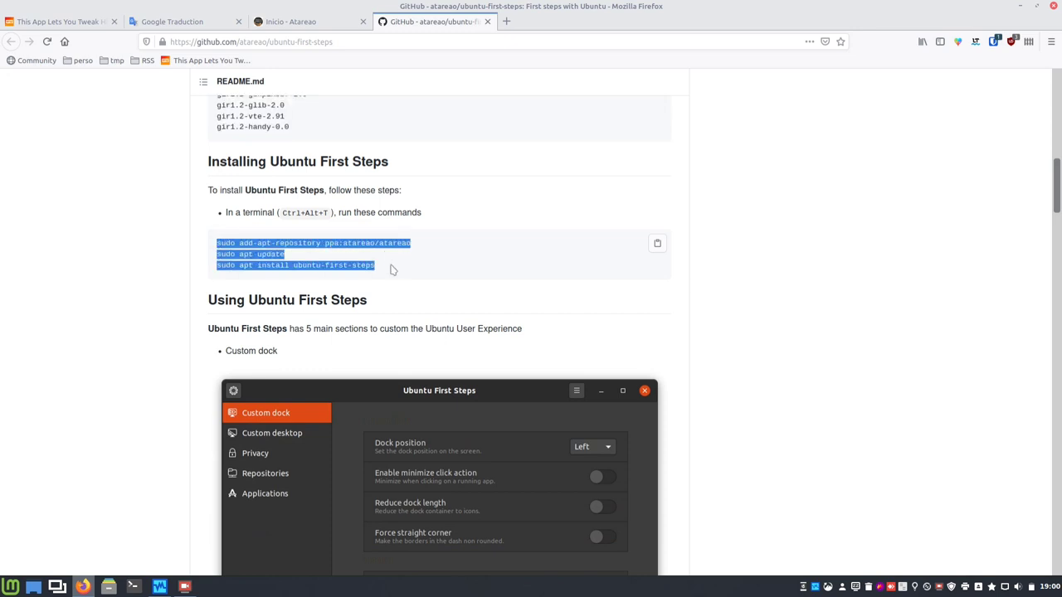
- Skim the rest of the README down to the contributor and contact sections and return to the start of the page
{"action": "scroll", "coordinate": [137, 299], "scroll_direction": "down", "scroll_amount": 4}
{"action": "scroll", "coordinate": [141, 295], "scroll_direction": "down", "scroll_amount": 8}
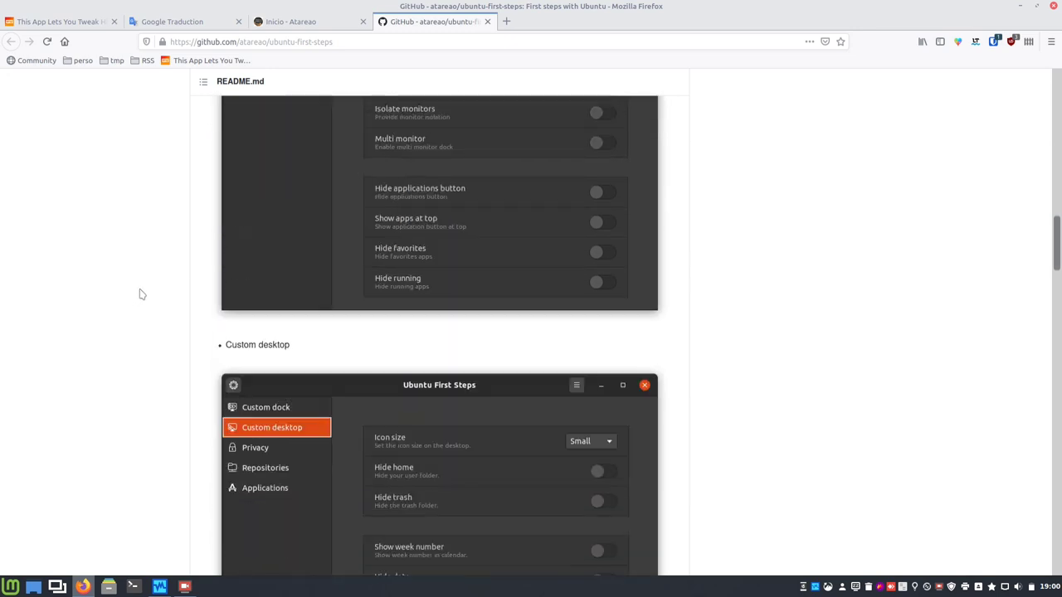
{"action": "scroll", "coordinate": [141, 294], "scroll_direction": "down", "scroll_amount": 10}
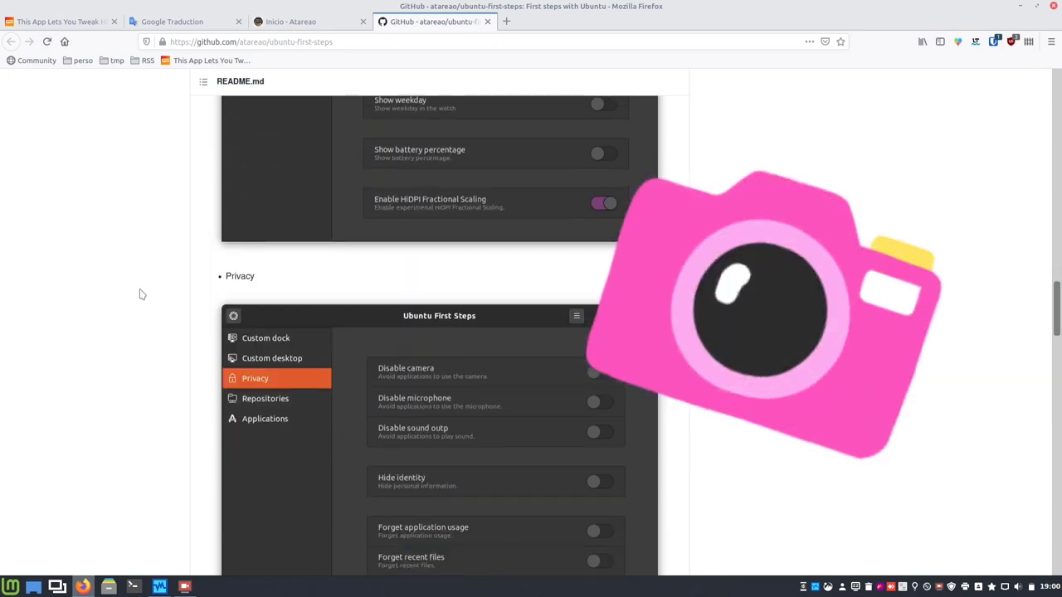
{"action": "scroll", "coordinate": [141, 292], "scroll_direction": "down", "scroll_amount": 8}
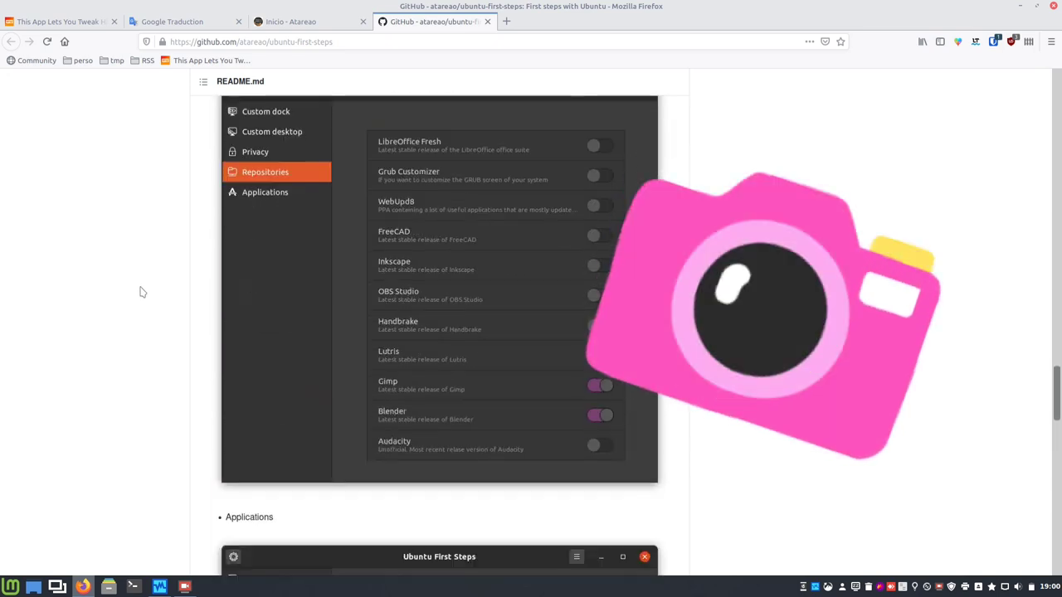
{"action": "scroll", "coordinate": [141, 292], "scroll_direction": "down", "scroll_amount": 7}
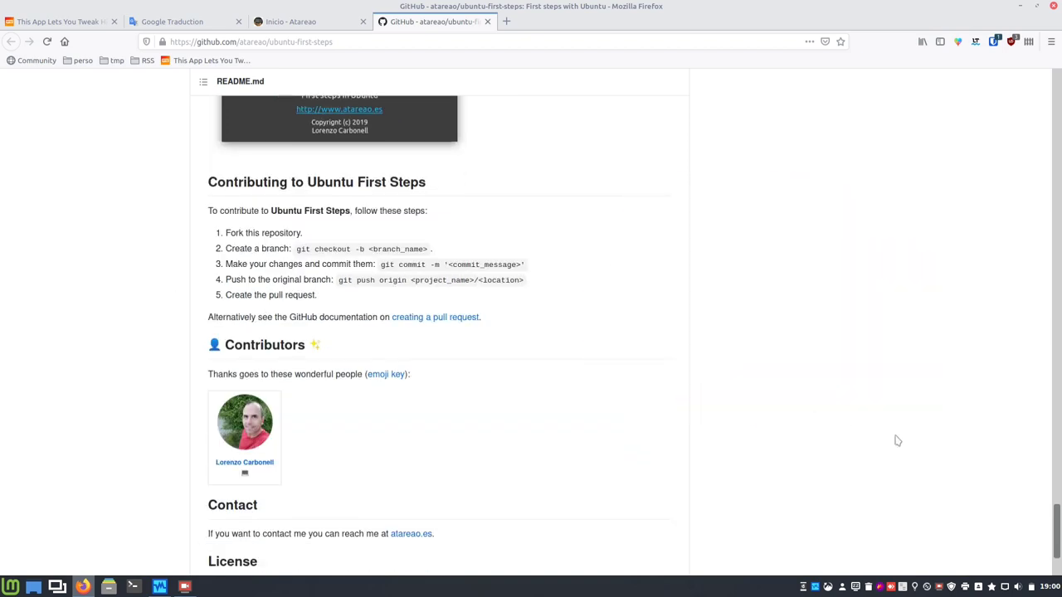
{"action": "left_click_drag", "start_coordinate": [1057, 522], "coordinate": [1000, 87]}
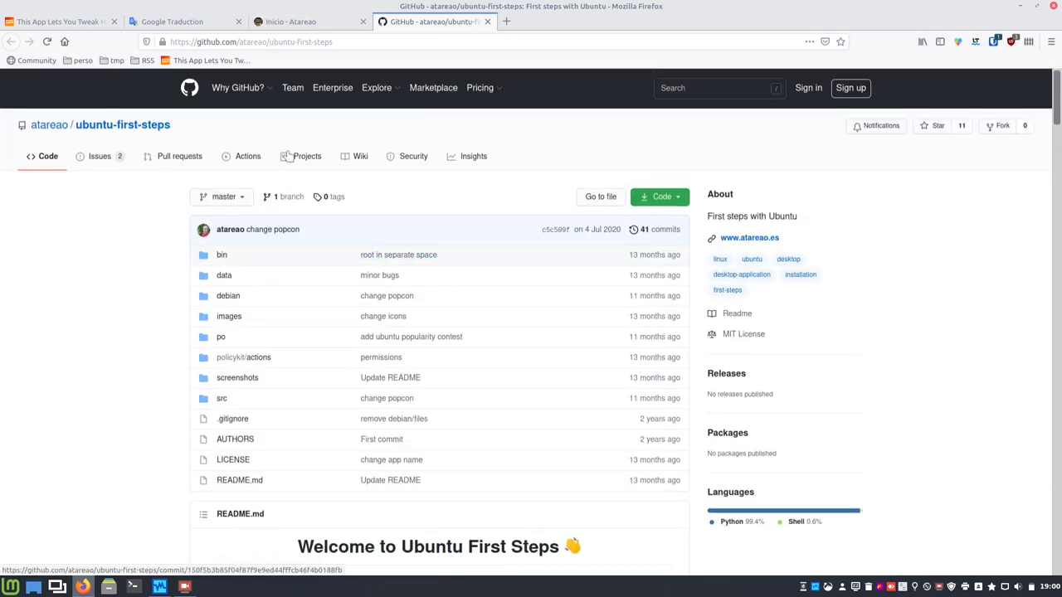
- Examine the Custom dock and Custom desktop screenshots in the README's Using Ubuntu First Steps section
{"action": "scroll", "coordinate": [183, 359], "scroll_direction": "down", "scroll_amount": 4}
{"action": "scroll", "coordinate": [184, 358], "scroll_direction": "down", "scroll_amount": 8}
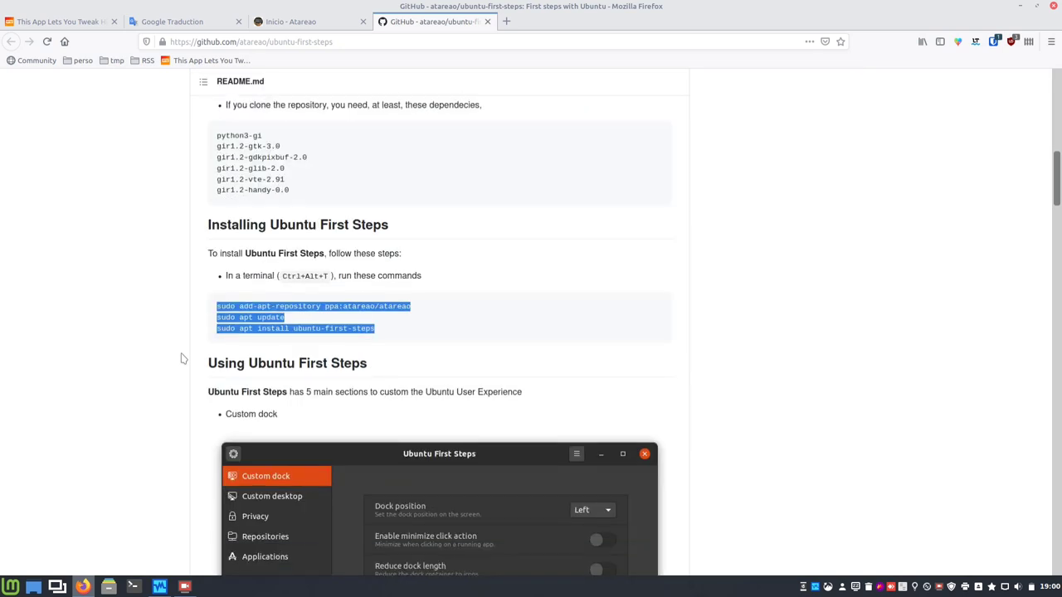
{"action": "scroll", "coordinate": [184, 359], "scroll_direction": "up", "scroll_amount": 2}
{"action": "scroll", "coordinate": [183, 358], "scroll_direction": "down", "scroll_amount": 2}
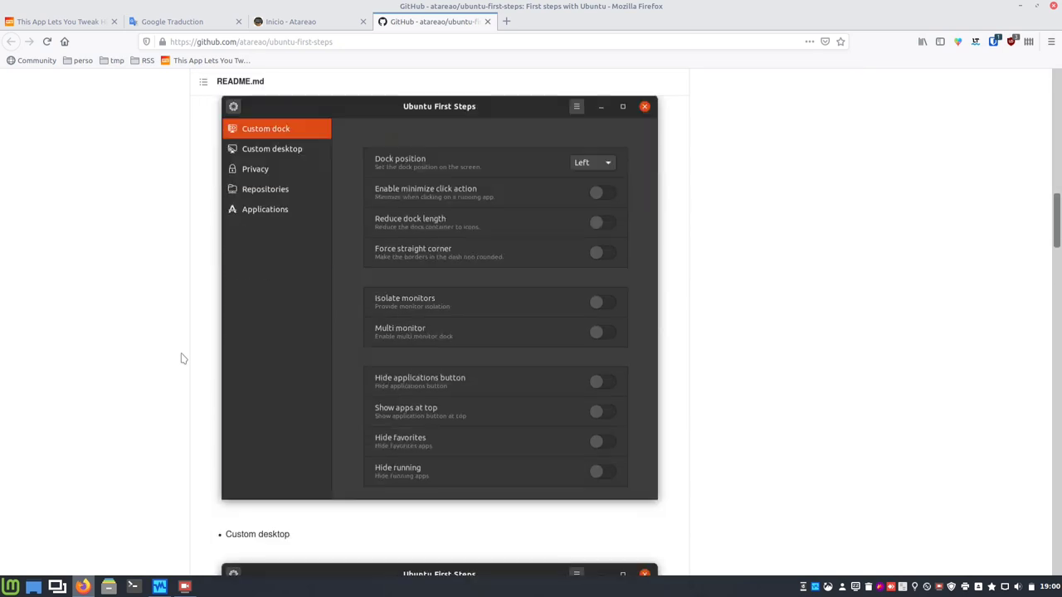
{"action": "scroll", "coordinate": [184, 359], "scroll_direction": "up", "scroll_amount": 1}
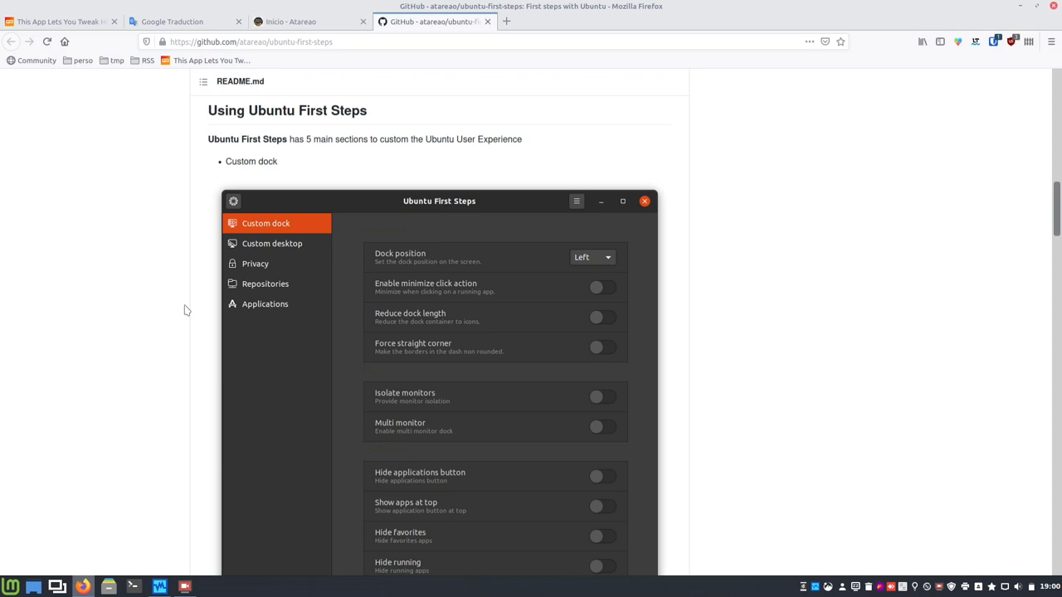
{"action": "scroll", "coordinate": [186, 310], "scroll_direction": "down", "scroll_amount": 5}
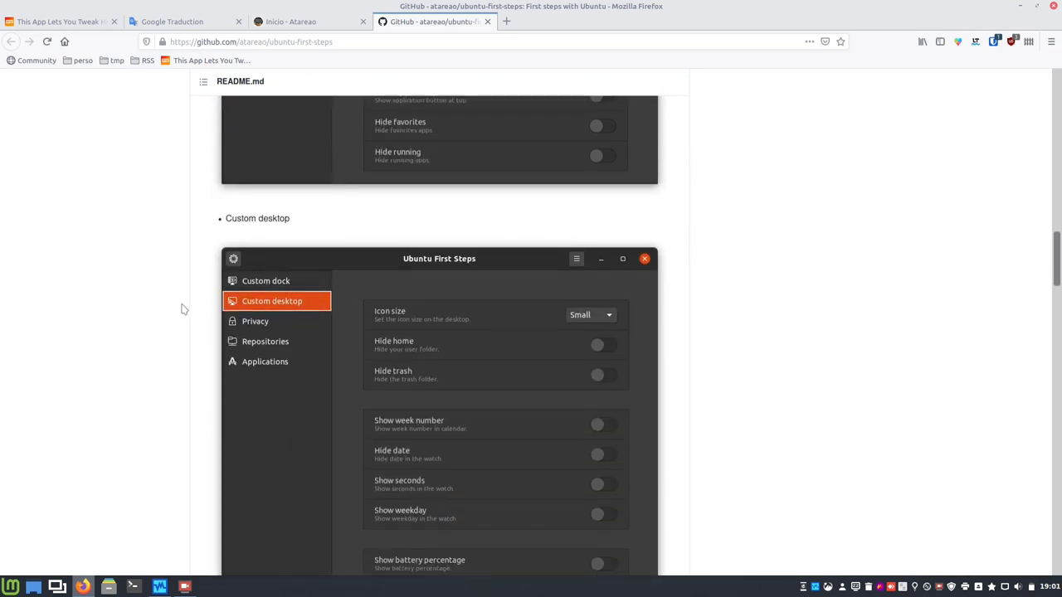
{"action": "scroll", "coordinate": [184, 309], "scroll_direction": "up", "scroll_amount": 7}
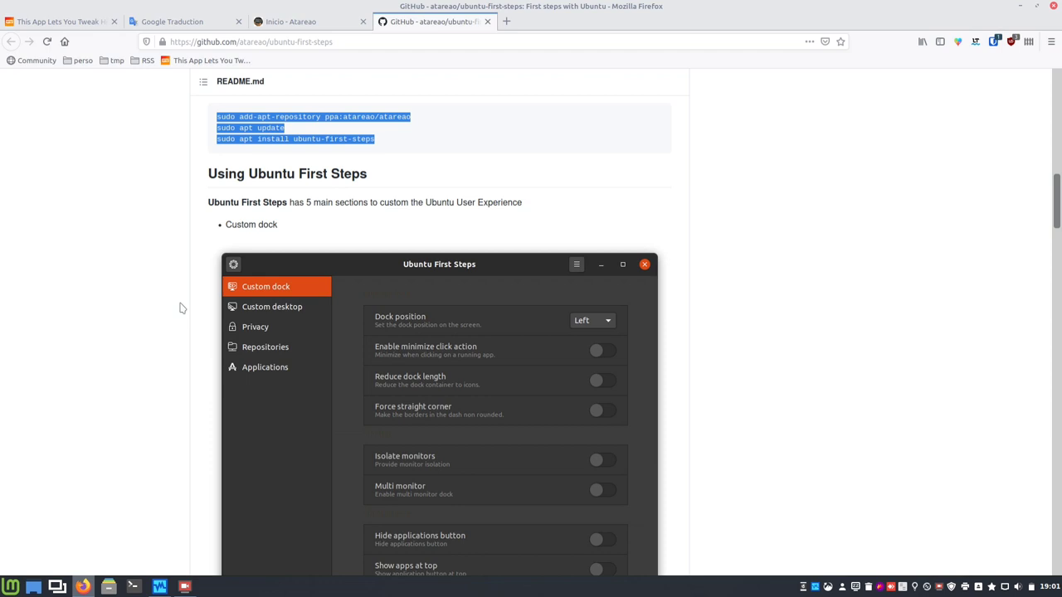
{"action": "scroll", "coordinate": [182, 308], "scroll_direction": "down", "scroll_amount": 5}
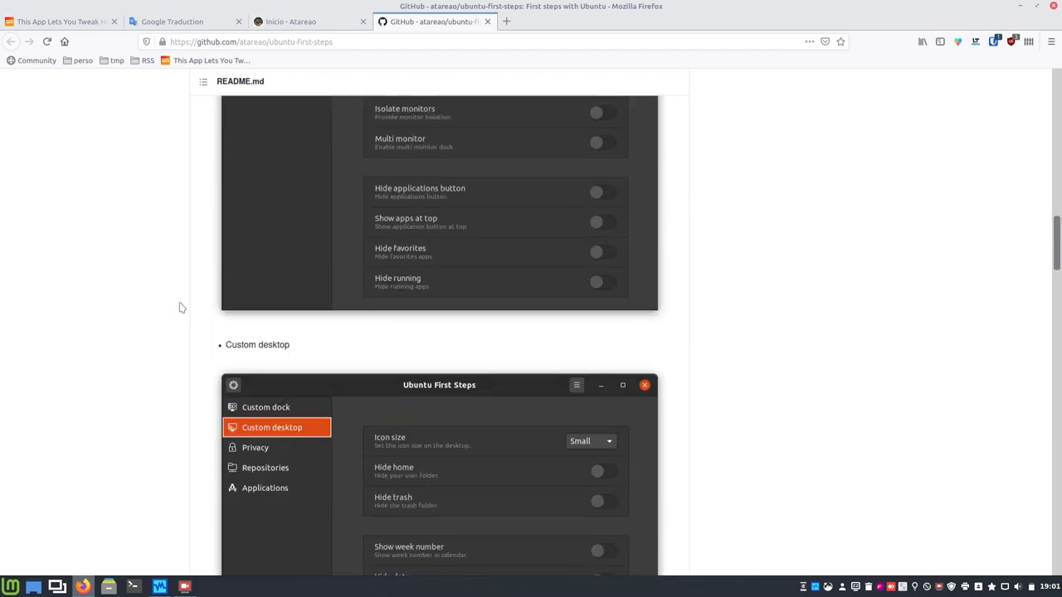
{"action": "scroll", "coordinate": [182, 308], "scroll_direction": "down", "scroll_amount": 3}
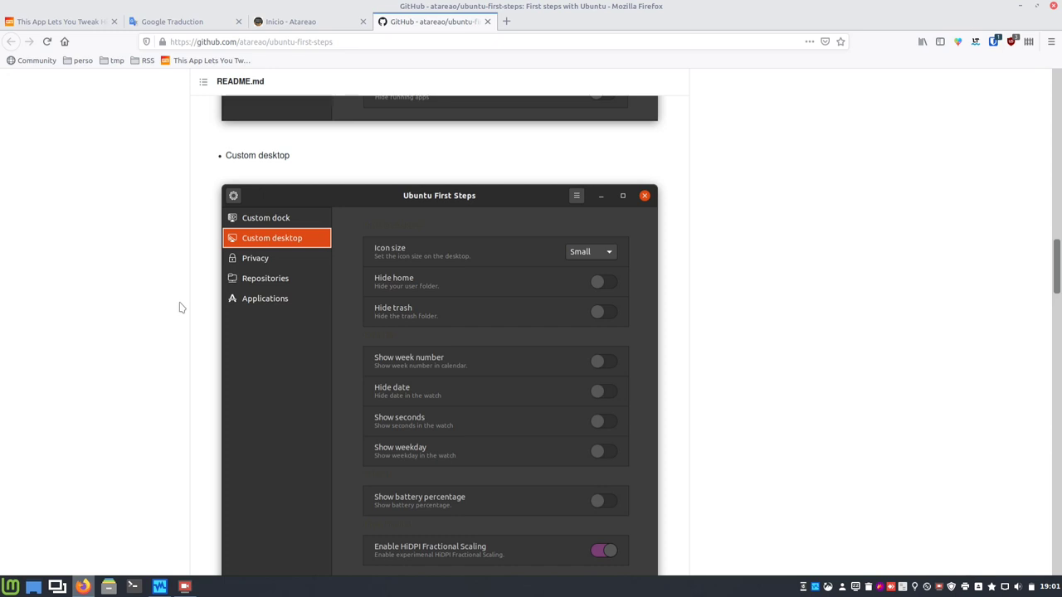
- Examine the README's screenshots of the Privacy and Repositories settings
{"action": "scroll", "coordinate": [181, 308], "scroll_direction": "down", "scroll_amount": 6}
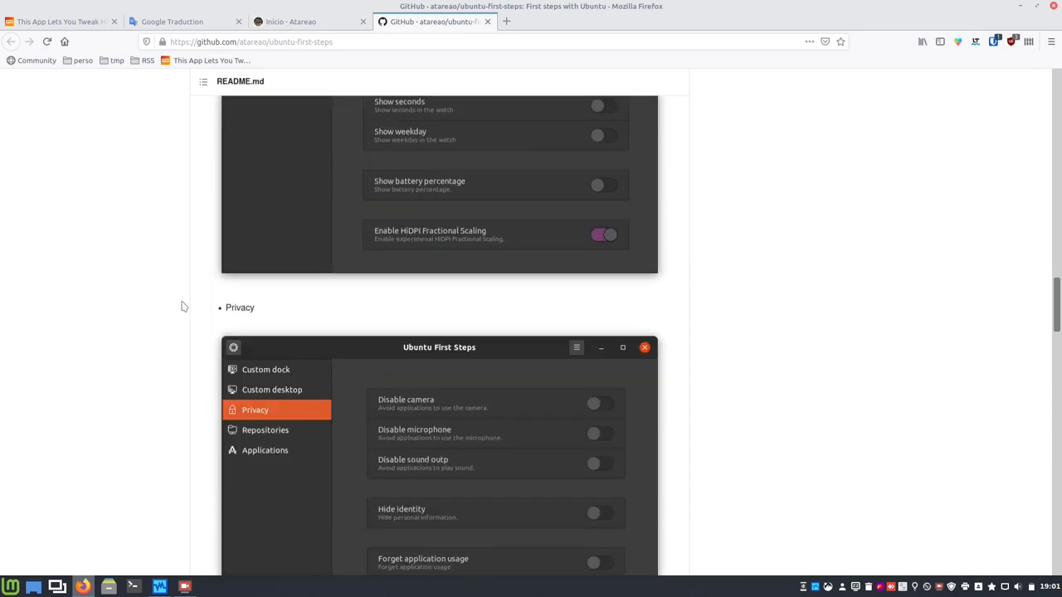
{"action": "scroll", "coordinate": [184, 306], "scroll_direction": "down", "scroll_amount": 1}
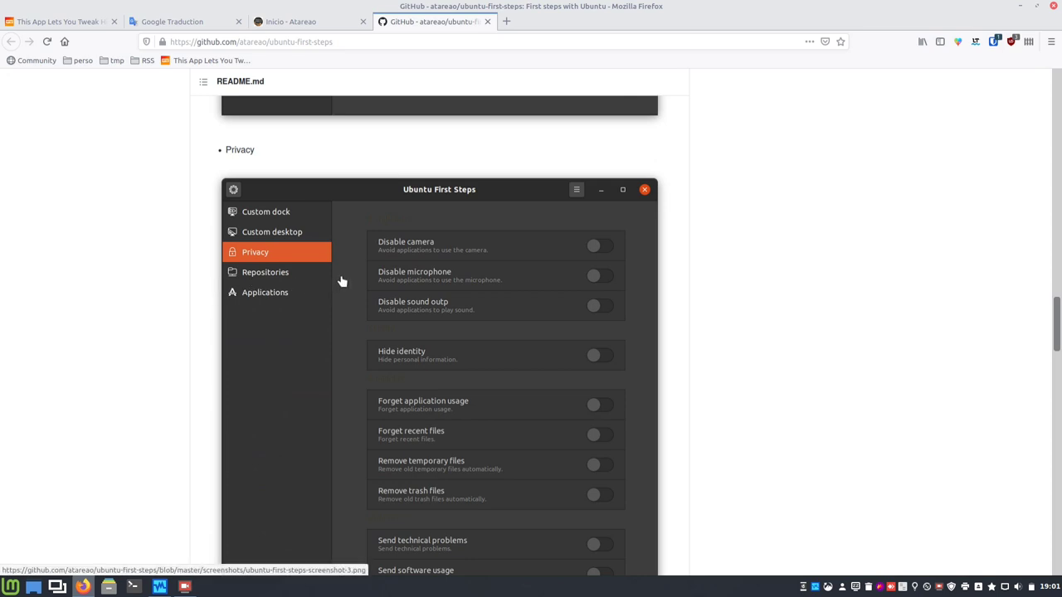
{"action": "scroll", "coordinate": [341, 282], "scroll_direction": "down", "scroll_amount": 2}
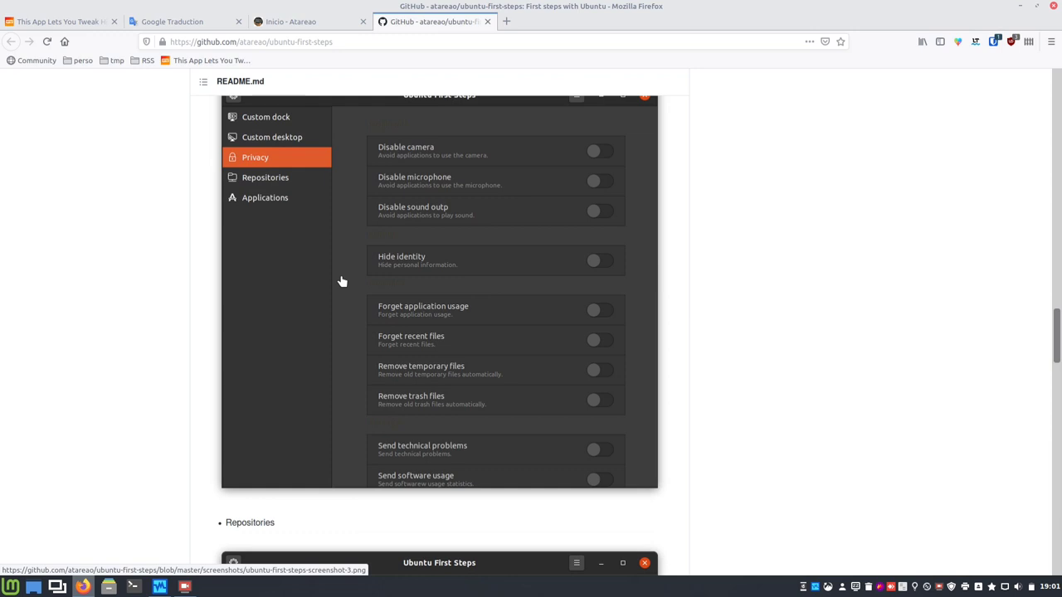
{"action": "scroll", "coordinate": [340, 280], "scroll_direction": "down", "scroll_amount": 5}
{"action": "scroll", "coordinate": [158, 305], "scroll_direction": "down", "scroll_amount": 3}
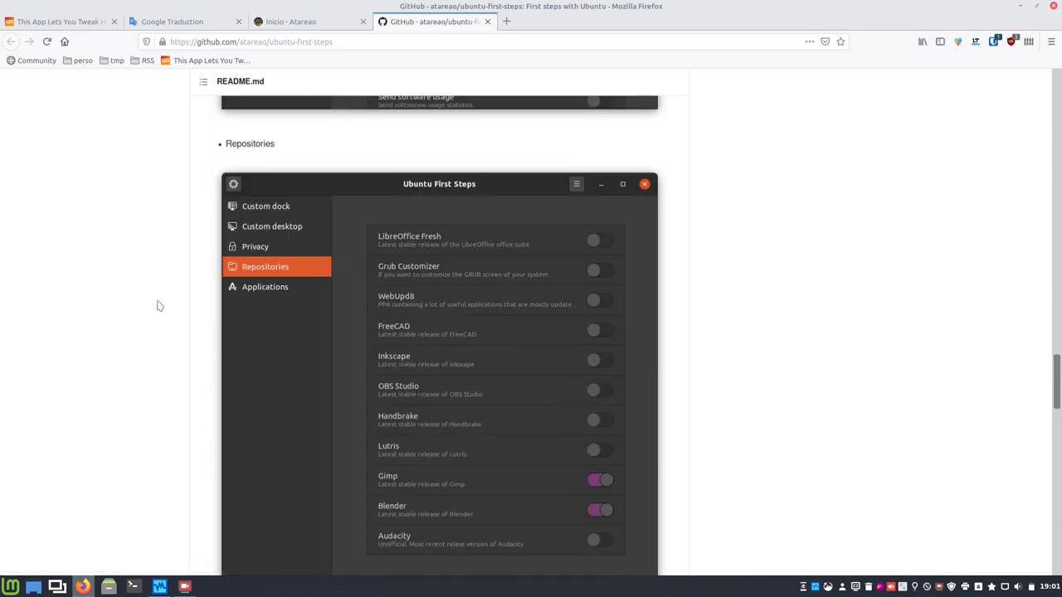
{"action": "scroll", "coordinate": [159, 307], "scroll_direction": "down", "scroll_amount": 1}
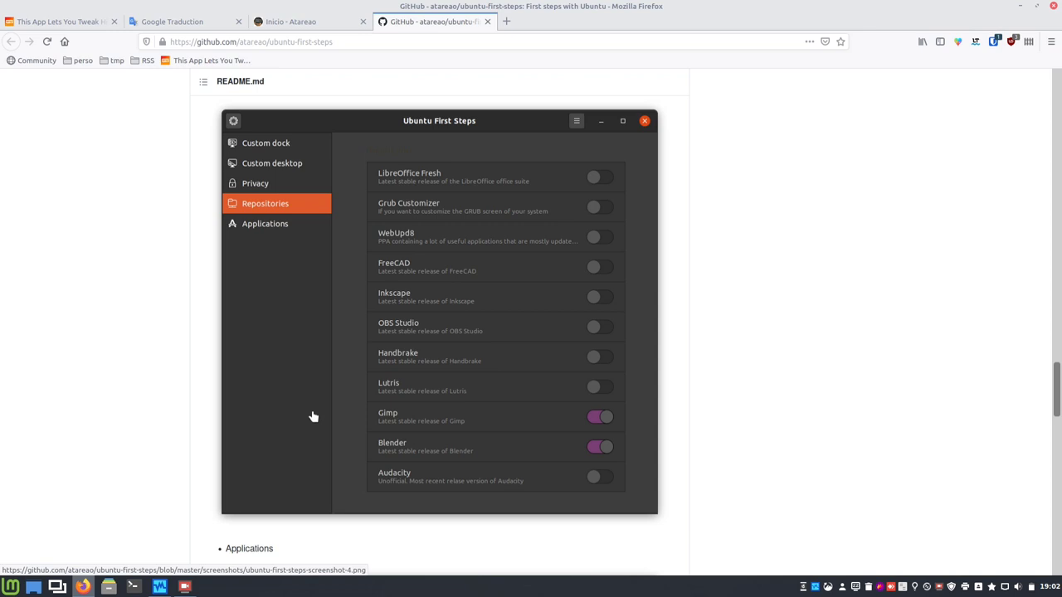
- Examine the README's Applications screenshot and glance at the About this application section
{"action": "scroll", "coordinate": [314, 416], "scroll_direction": "down", "scroll_amount": 6}
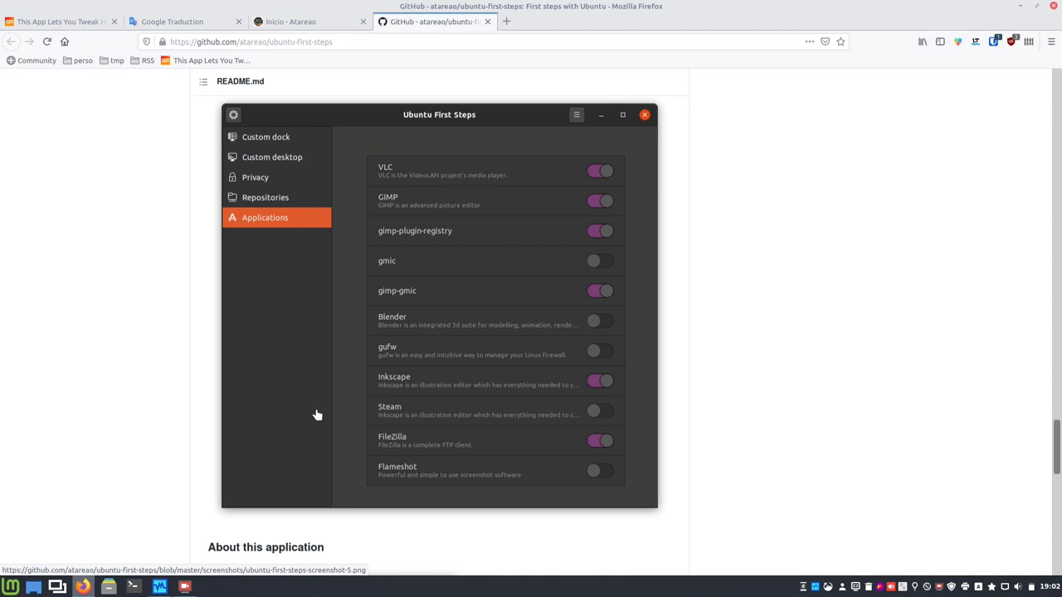
{"action": "scroll", "coordinate": [316, 415], "scroll_direction": "down", "scroll_amount": 3}
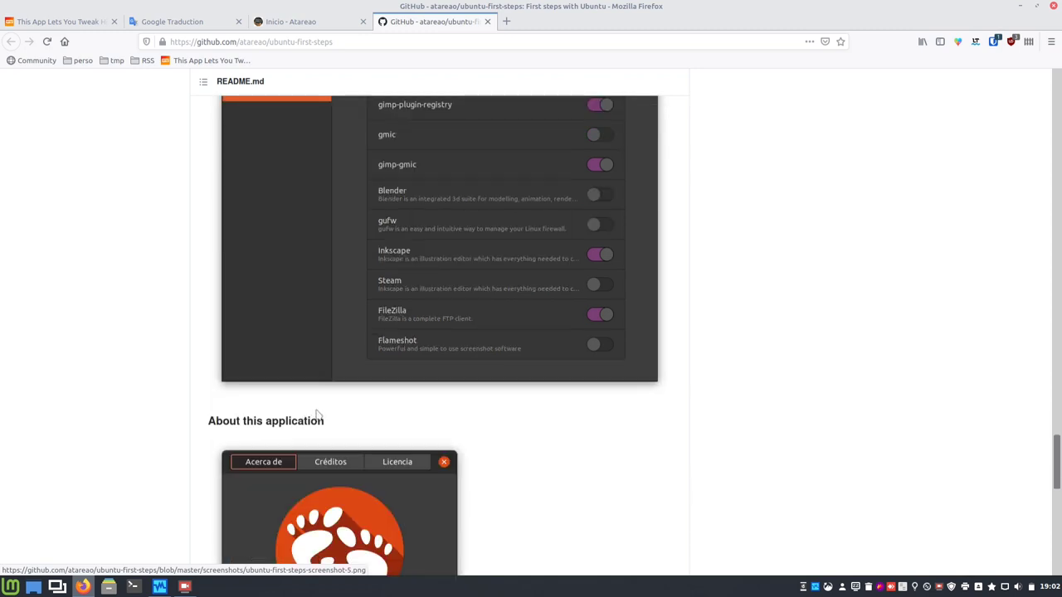
{"action": "scroll", "coordinate": [316, 415], "scroll_direction": "up", "scroll_amount": 5}
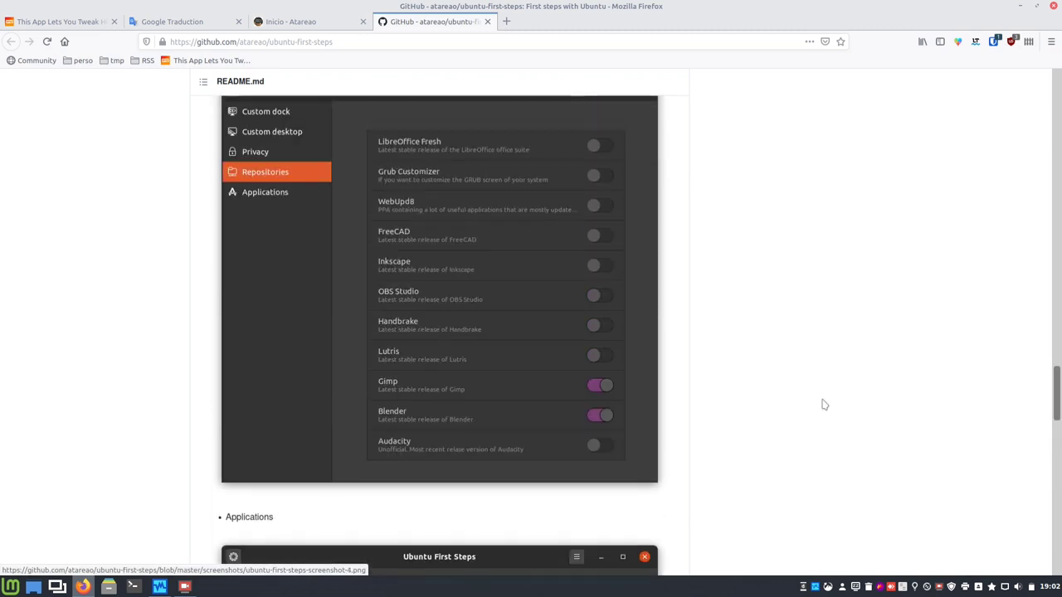
- Return to the start of the repository page and go back to the original English OMG! Ubuntu article
{"action": "left_click_drag", "start_coordinate": [1055, 391], "coordinate": [990, 100]}
{"action": "left_click", "coordinate": [171, 20]}
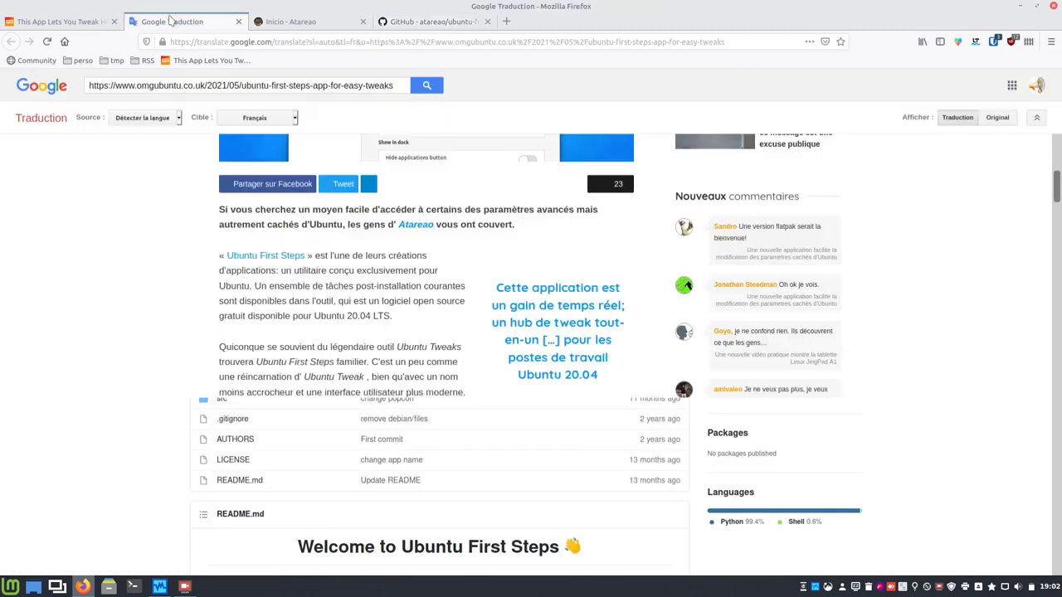
{"action": "left_click", "coordinate": [75, 22]}
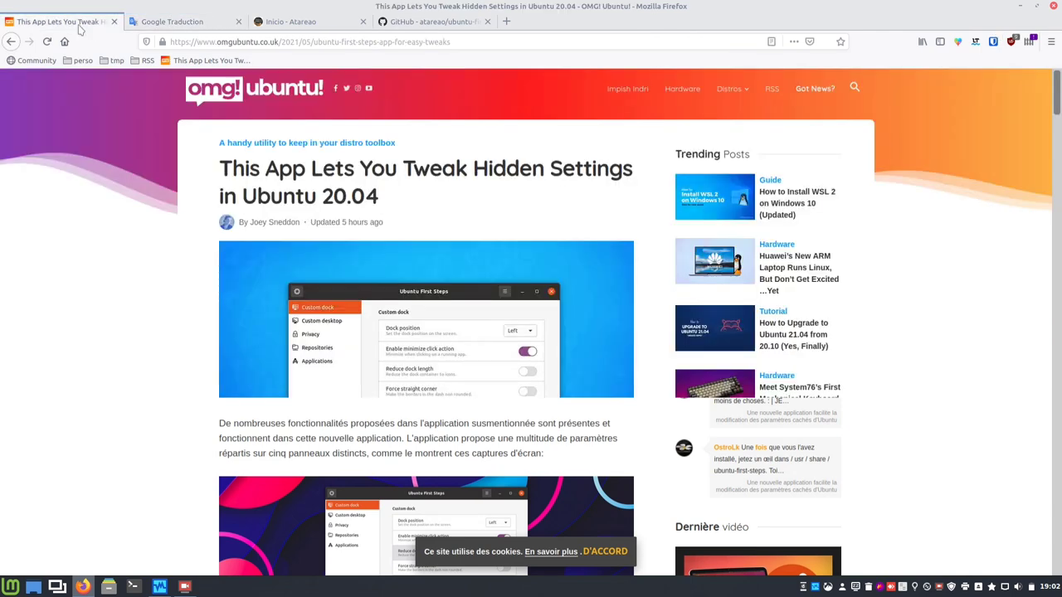
- Review the OMG! Ubuntu article's installation commands, Drawbacks section and Notes on using the app
{"action": "scroll", "coordinate": [187, 325], "scroll_direction": "down", "scroll_amount": 8}
{"action": "scroll", "coordinate": [188, 325], "scroll_direction": "down", "scroll_amount": 10}
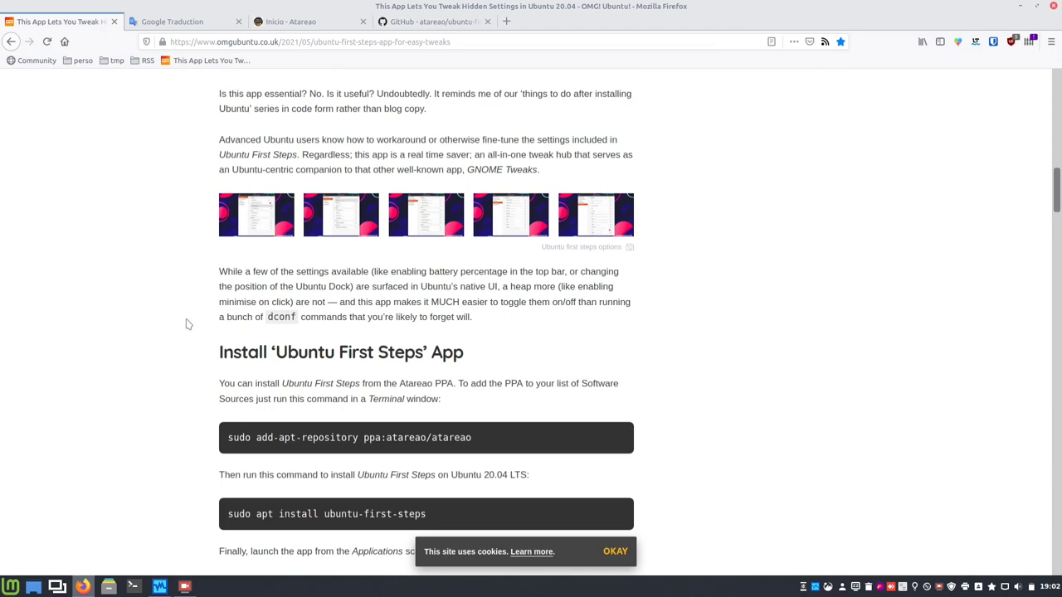
{"action": "scroll", "coordinate": [187, 325], "scroll_direction": "down", "scroll_amount": 5}
{"action": "scroll", "coordinate": [188, 324], "scroll_direction": "down", "scroll_amount": 3}
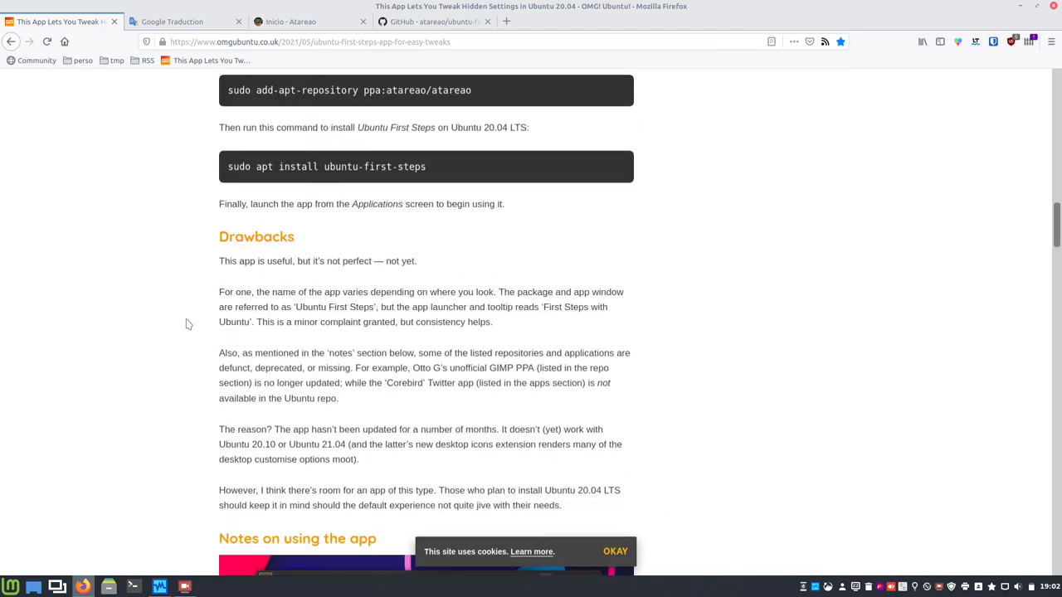
{"action": "scroll", "coordinate": [188, 324], "scroll_direction": "down", "scroll_amount": 10}
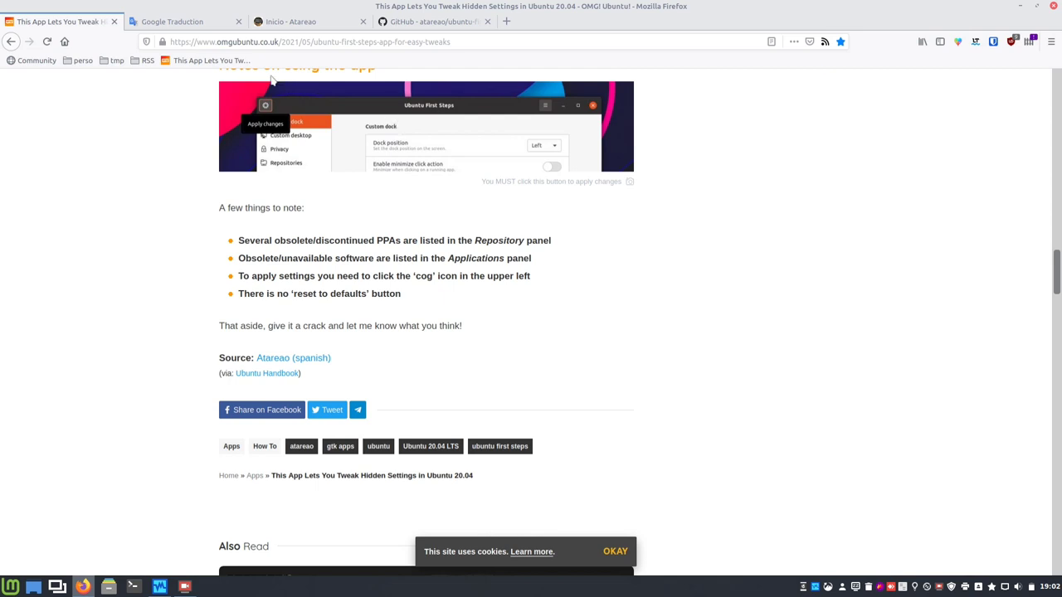
- Close the OMG! Ubuntu article, Google Translate and Atareao pages, keeping only the ubuntu-first-steps GitHub repository open
{"action": "left_click", "coordinate": [113, 22]}
{"action": "left_click", "coordinate": [113, 23]}
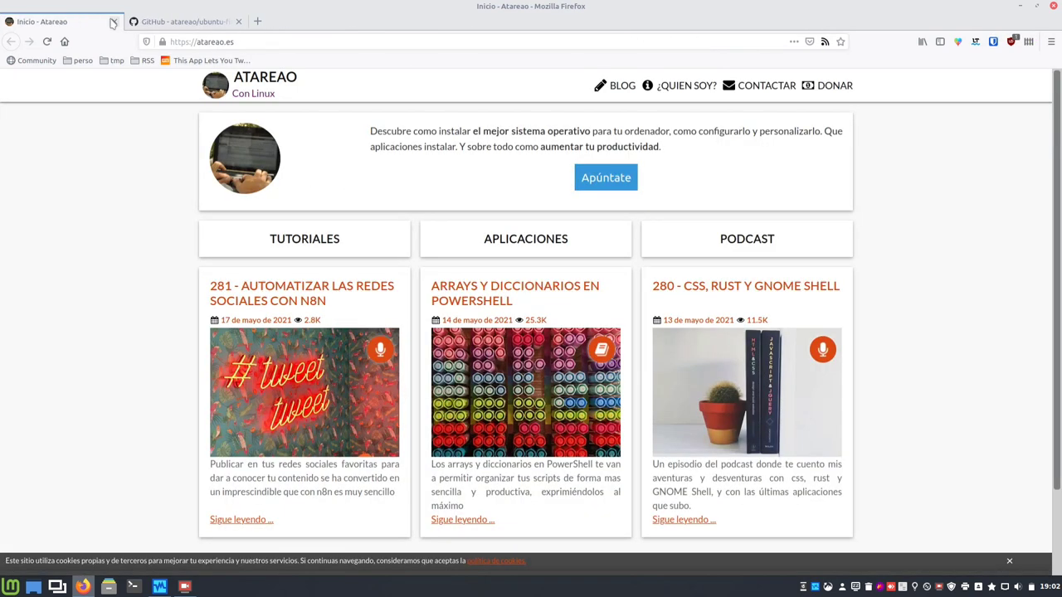
{"action": "left_click", "coordinate": [112, 23]}
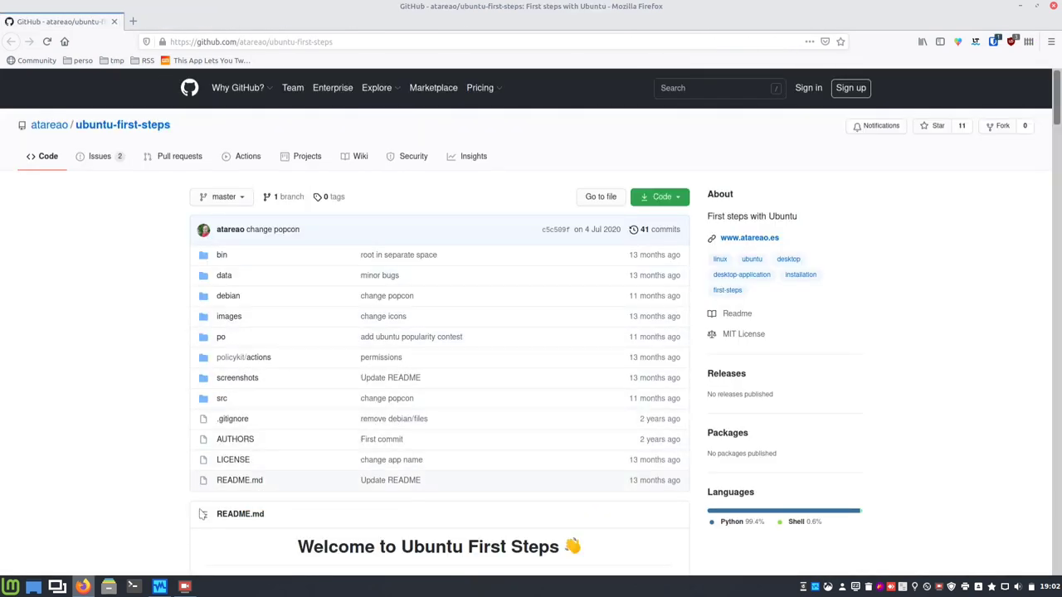
- Switch to VirtualBox, start the ubuntu-20.04.2-desktop-amd64 virtual machine and open a Terminal in it
{"action": "left_click", "coordinate": [161, 587]}
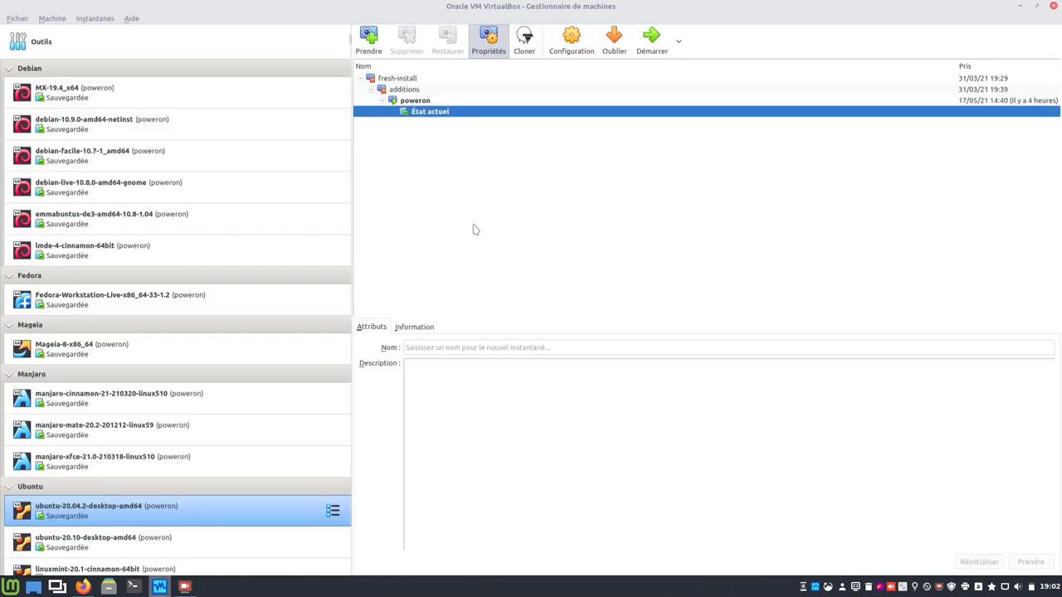
{"action": "left_click", "coordinate": [651, 41]}
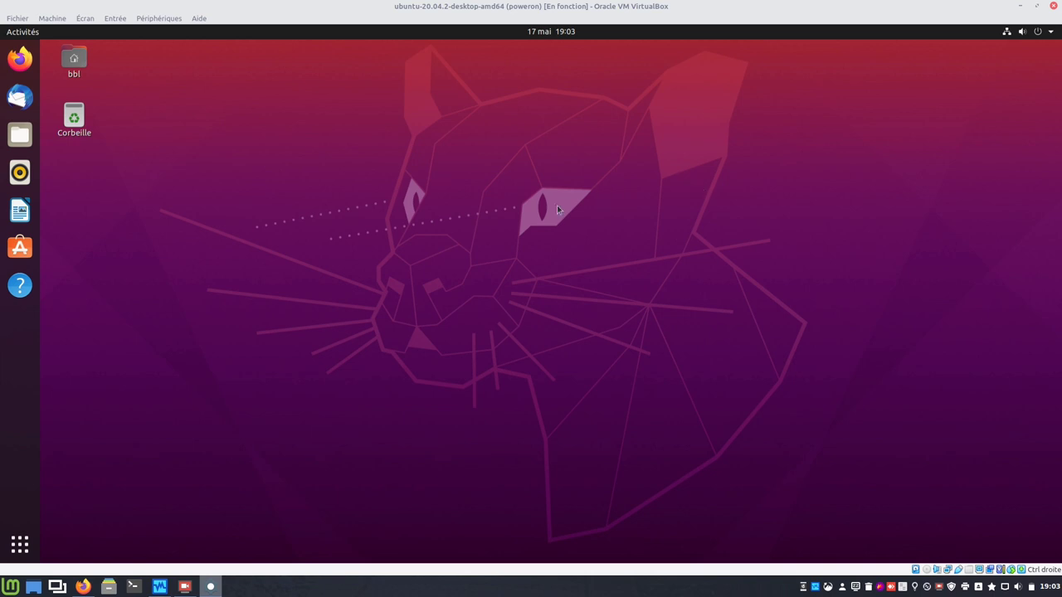
{"action": "left_click", "coordinate": [22, 543]}
{"action": "type", "text": "ter"}
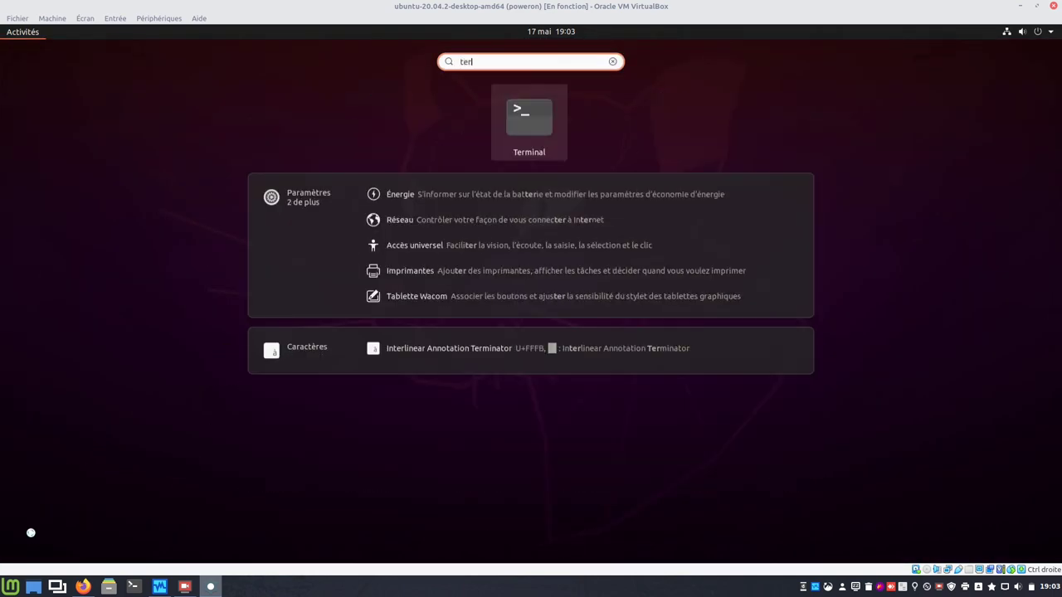
{"action": "key", "text": "Return"}
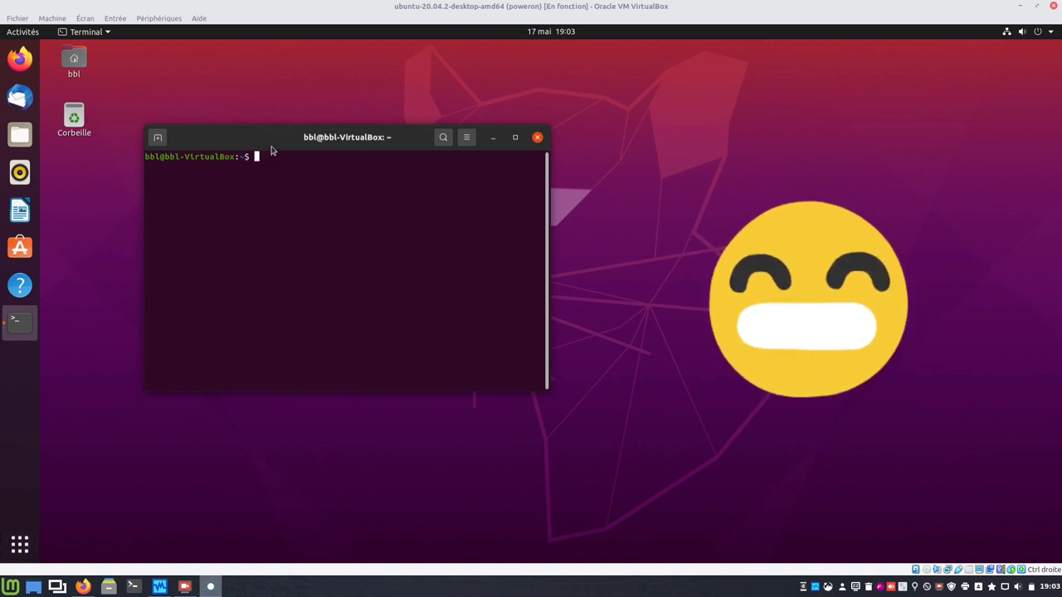
- Search the packages with "apt search gnome-tweak" and maximize the terminal window
{"action": "left_click_drag", "start_coordinate": [273, 147], "coordinate": [470, 189]}
{"action": "type", "text": "a"}
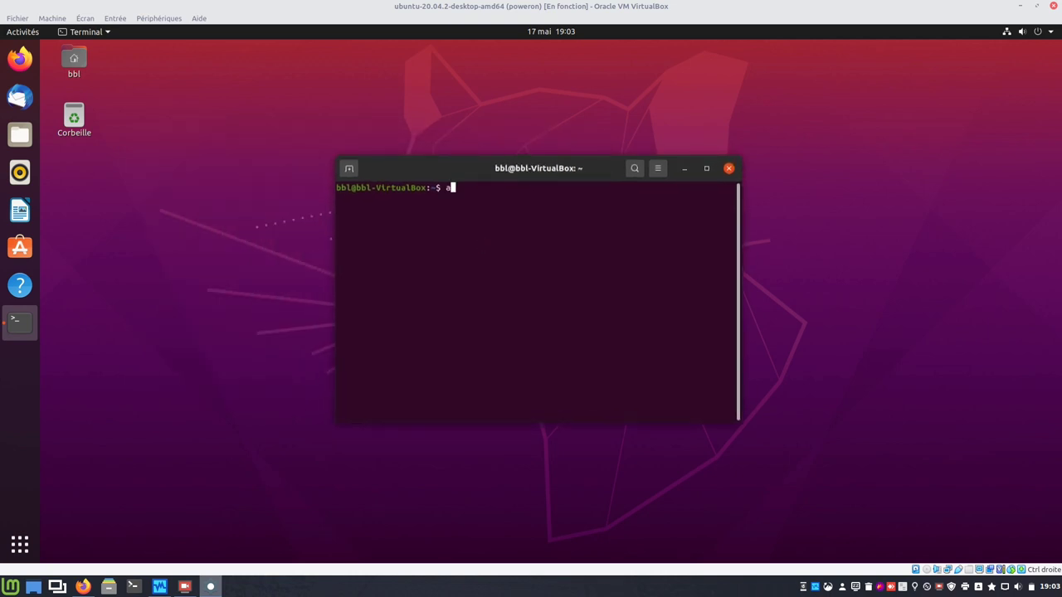
{"action": "type", "text": "pt search gnome-tweak"}
{"action": "key", "text": "Return"}
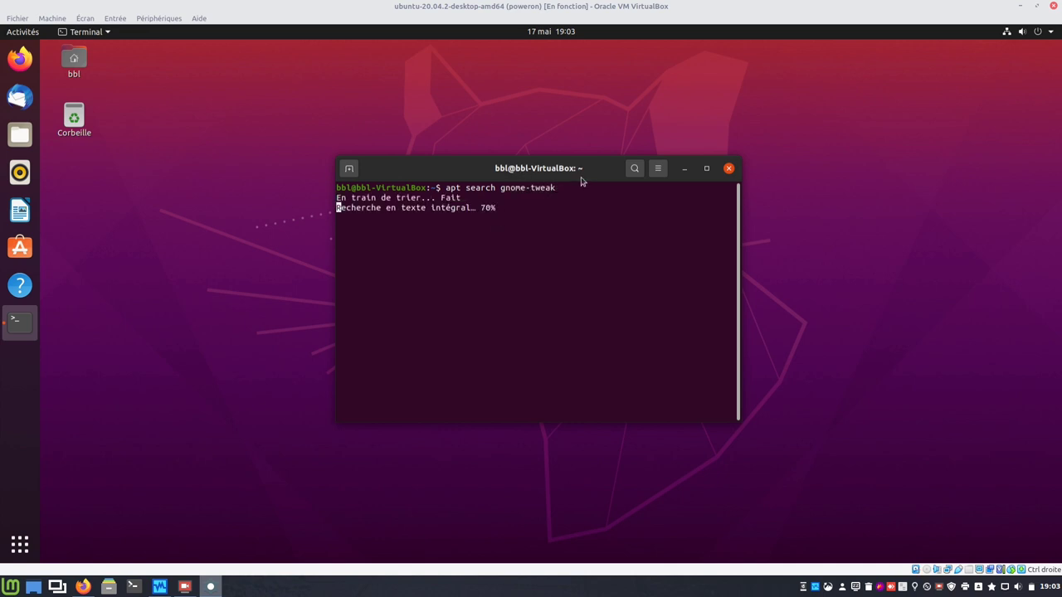
{"action": "double_click", "coordinate": [579, 173]}
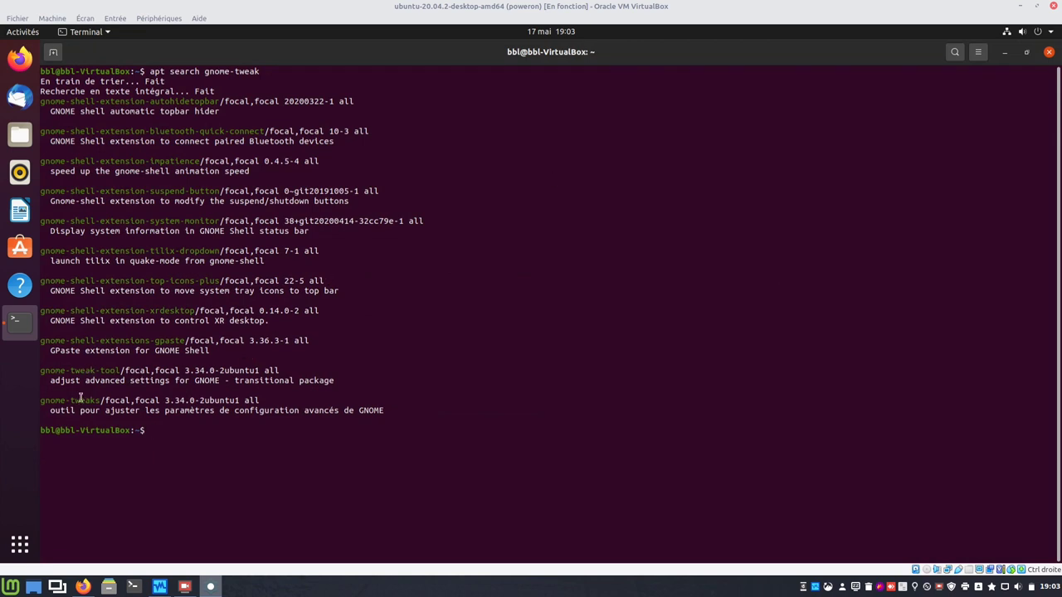
- Install the package with "sudo apt install gnome-tweak-tool", entering the sudo password and accepting the installation
{"action": "type", "text": "sudo apt install gnome-t"}
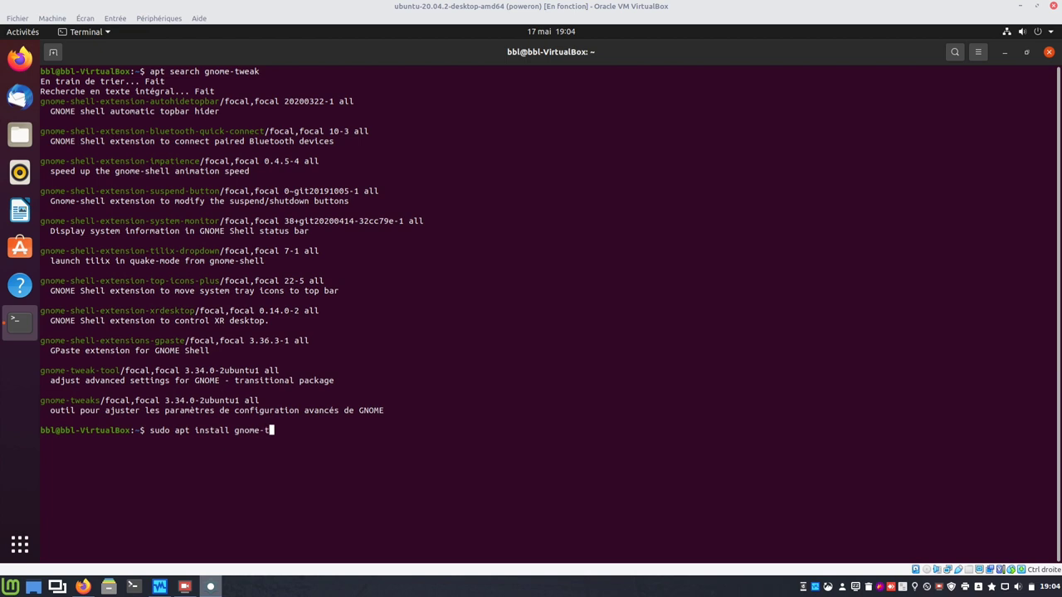
{"action": "type", "text": "weak-t"}
{"action": "key", "text": "Tab"}
{"action": "key", "text": "Return"}
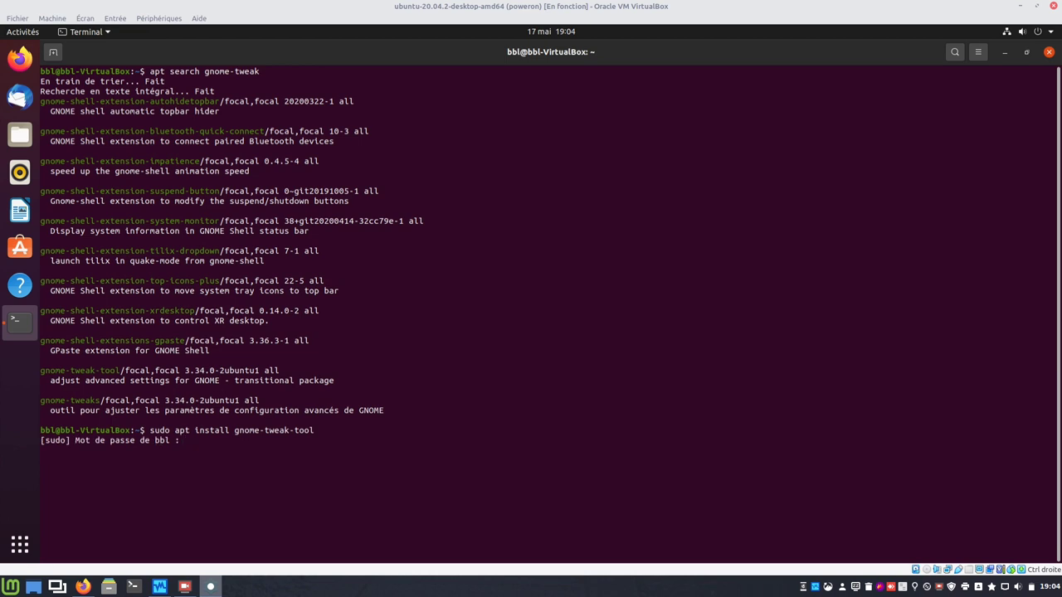
{"action": "key", "text": "Return"}
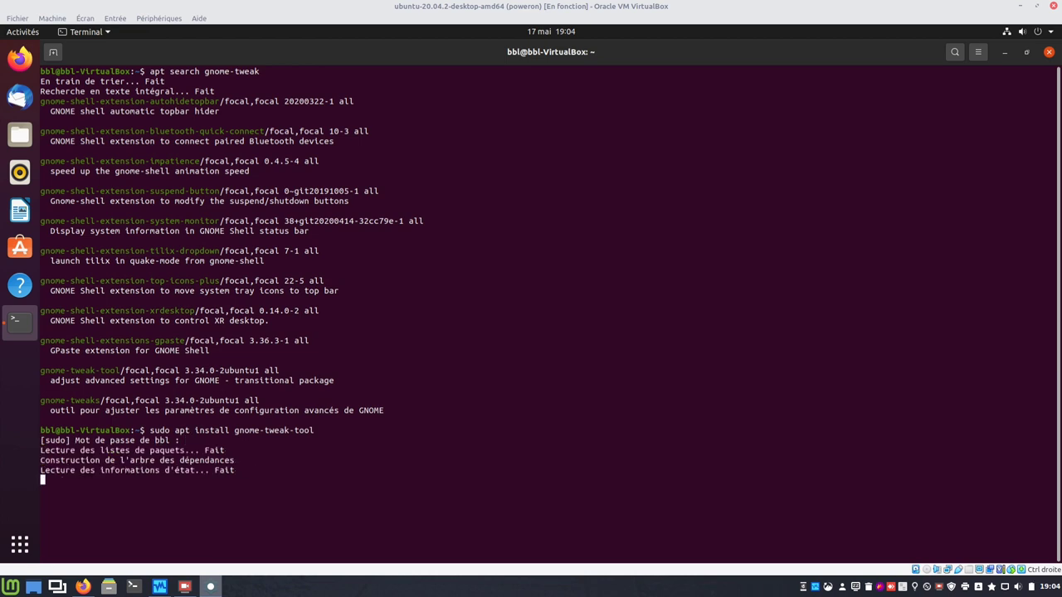
{"action": "key", "text": "Return"}
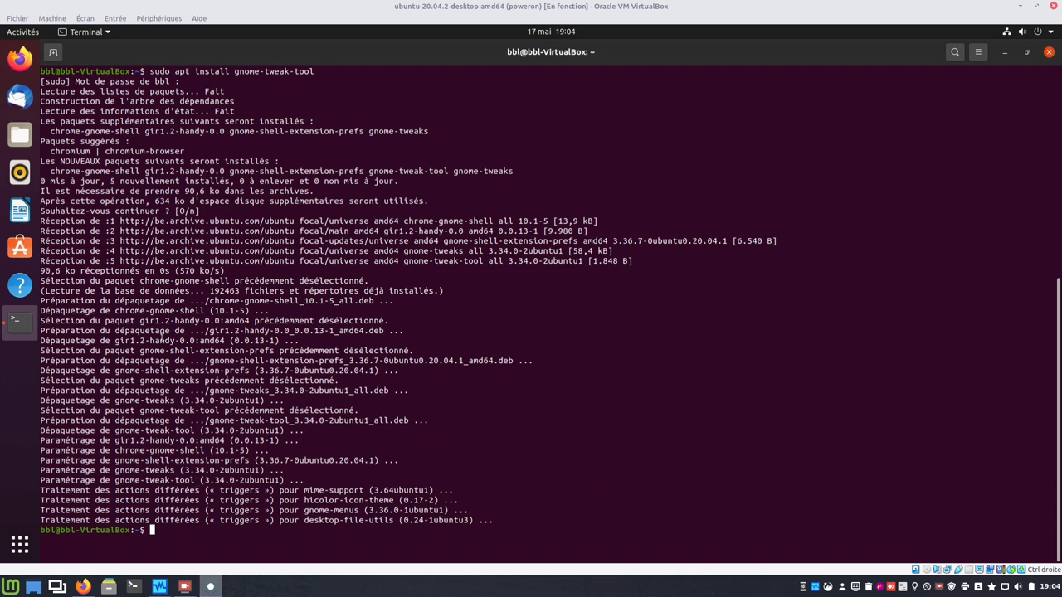
- Open Ajustements and review its Apparence, Applications au démarrage, Barre de titre des fenêtres and Barre supérieure settings
{"action": "left_click", "coordinate": [18, 543]}
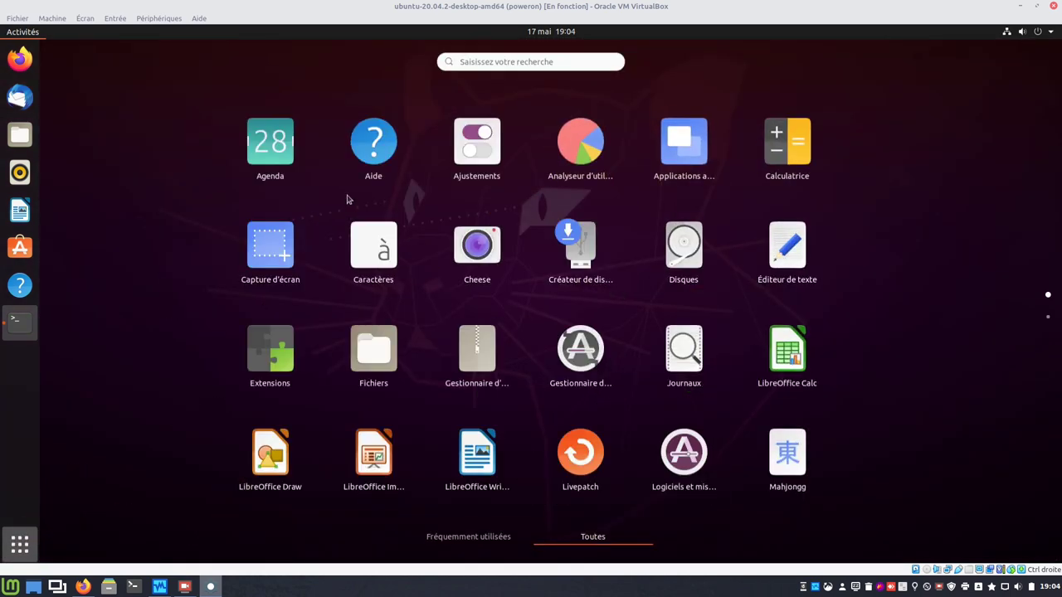
{"action": "left_click", "coordinate": [491, 140]}
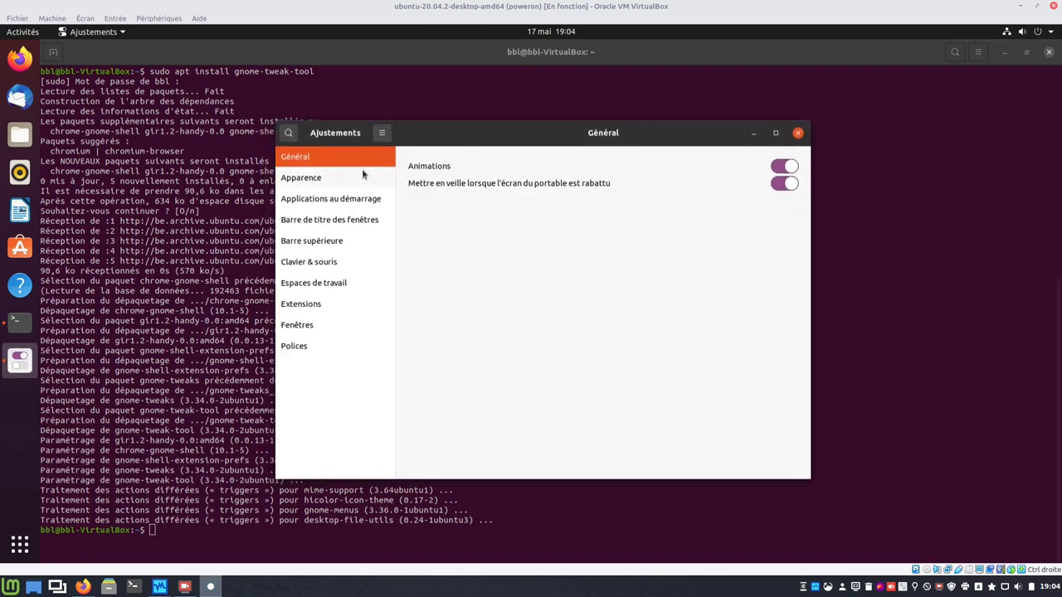
{"action": "left_click", "coordinate": [337, 182]}
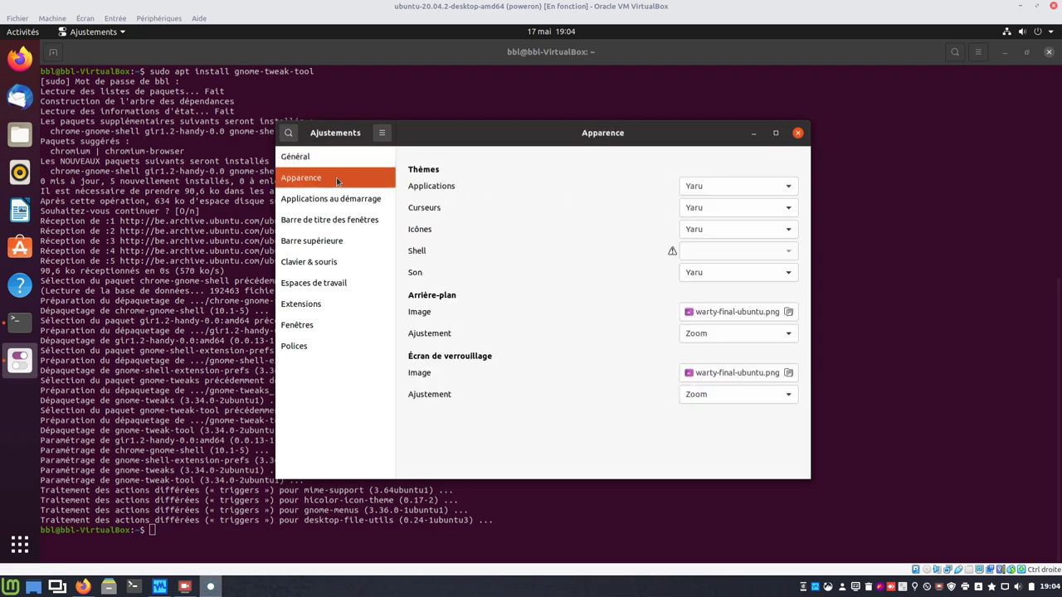
{"action": "left_click", "coordinate": [337, 204]}
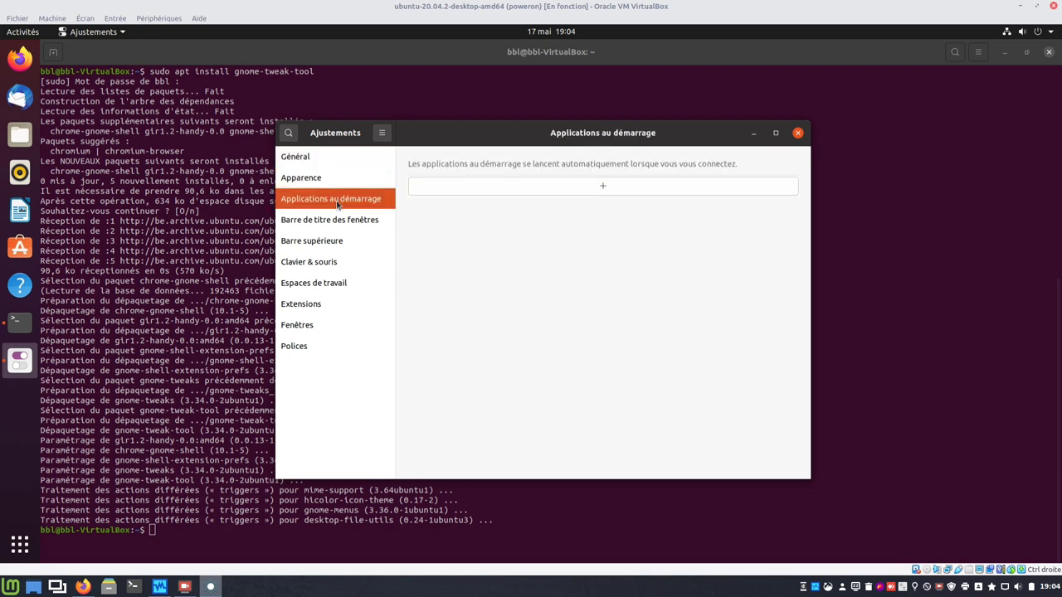
{"action": "left_click", "coordinate": [335, 221]}
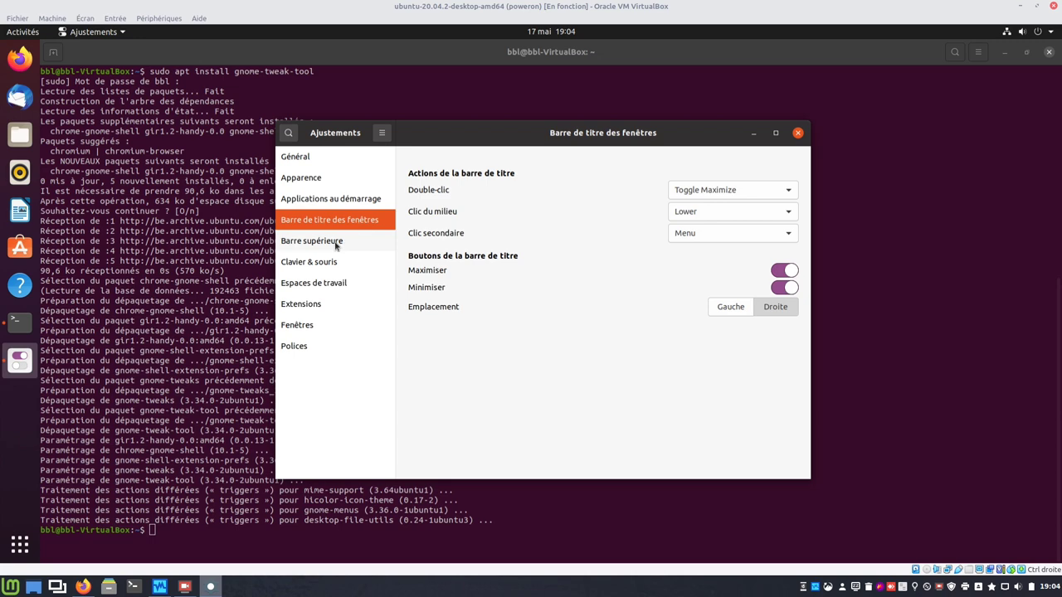
{"action": "left_click", "coordinate": [338, 244]}
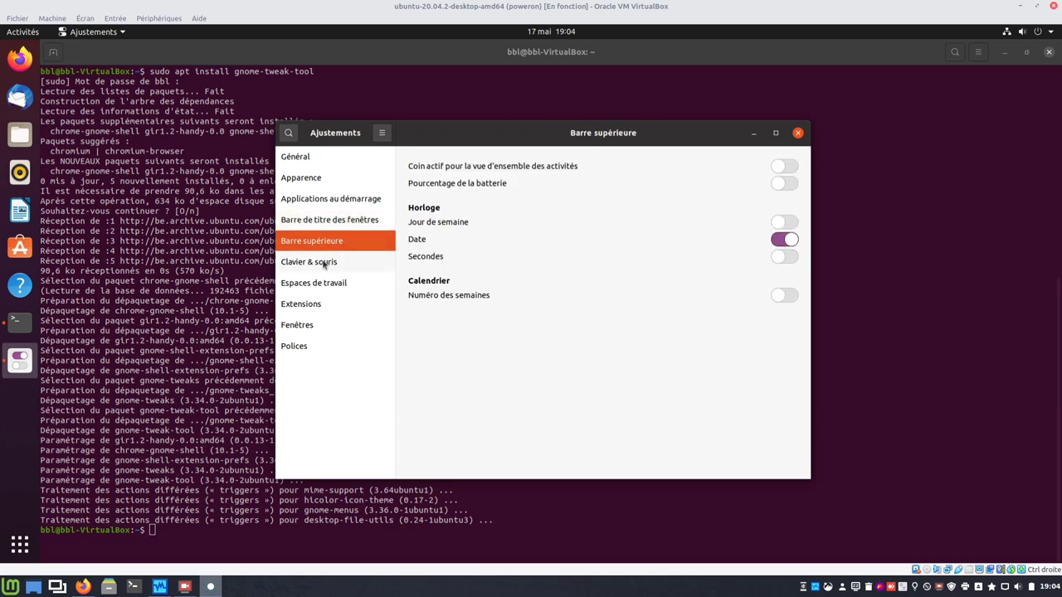
- Review the Clavier & souris, Espaces de travail, Extensions, Fenêtres and Polices settings and close Ajustements
{"action": "left_click", "coordinate": [324, 264]}
{"action": "left_click", "coordinate": [329, 284]}
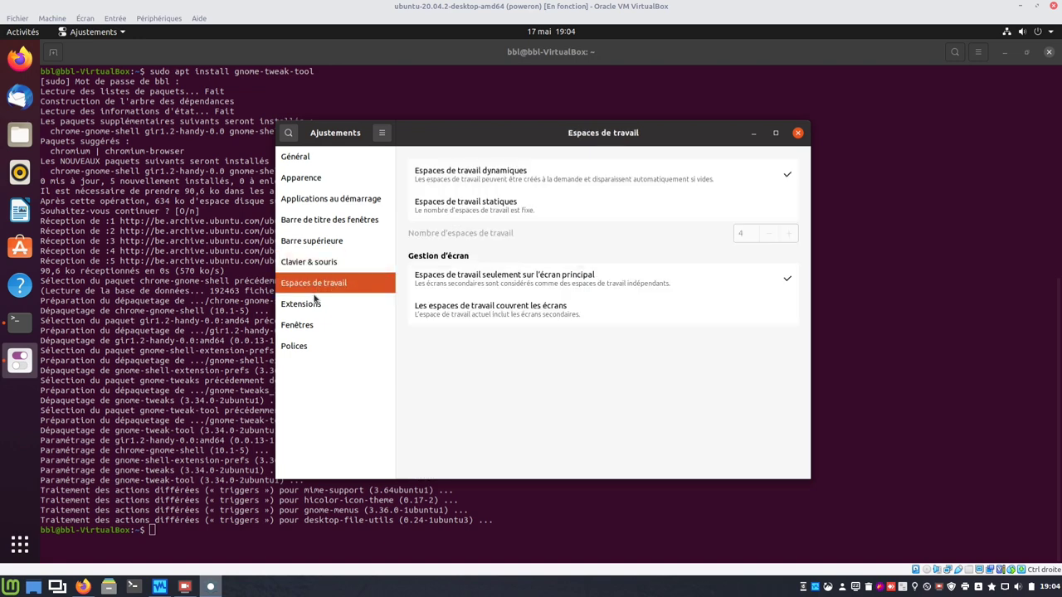
{"action": "left_click", "coordinate": [312, 304]}
{"action": "left_click", "coordinate": [310, 327]}
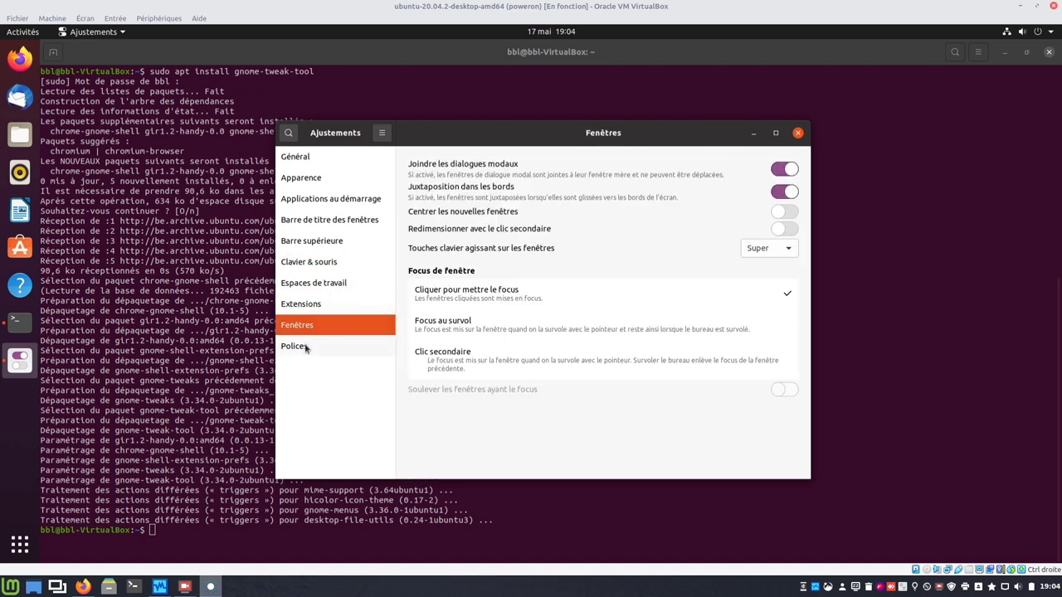
{"action": "left_click", "coordinate": [305, 349]}
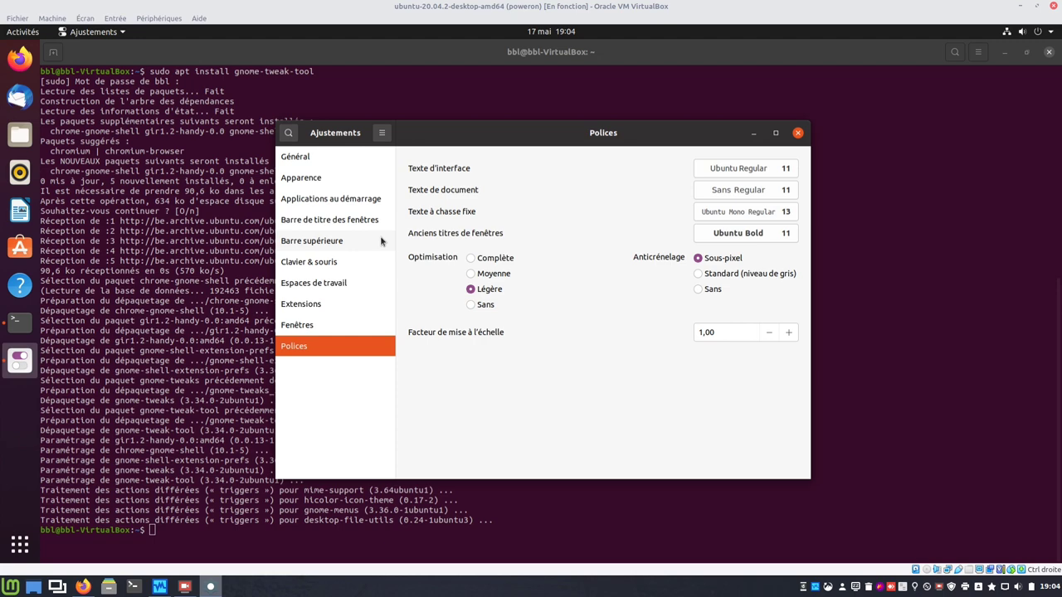
{"action": "left_click", "coordinate": [797, 133]}
- Switch to Firefox and copy the "sudo add-apt-repository ppa:atareao/atareao" command from the README's installation section
{"action": "left_click", "coordinate": [83, 587]}
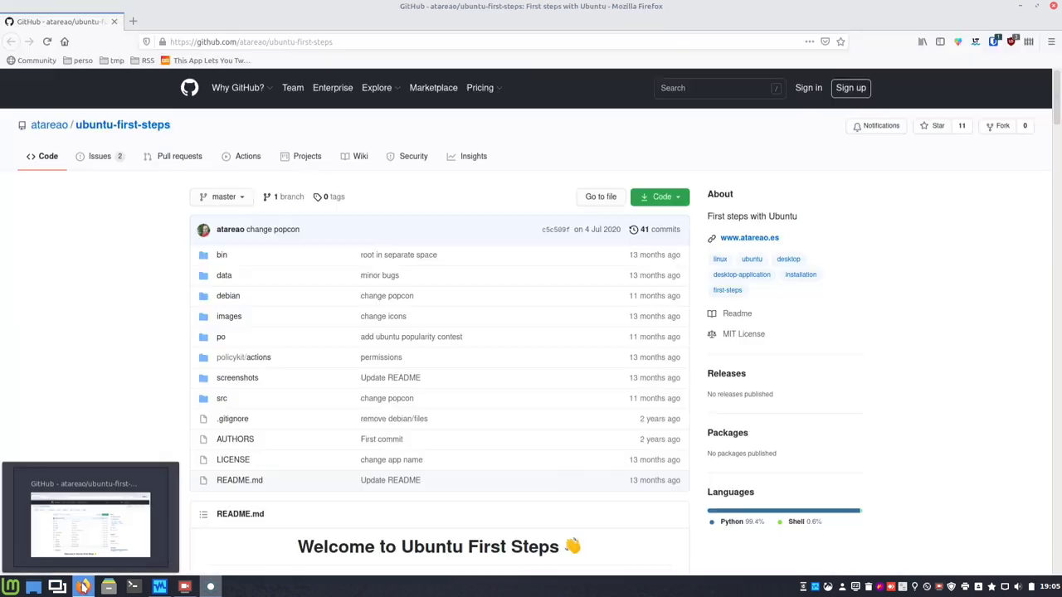
{"action": "scroll", "coordinate": [326, 375], "scroll_direction": "down", "scroll_amount": 4}
{"action": "scroll", "coordinate": [326, 375], "scroll_direction": "down", "scroll_amount": 5}
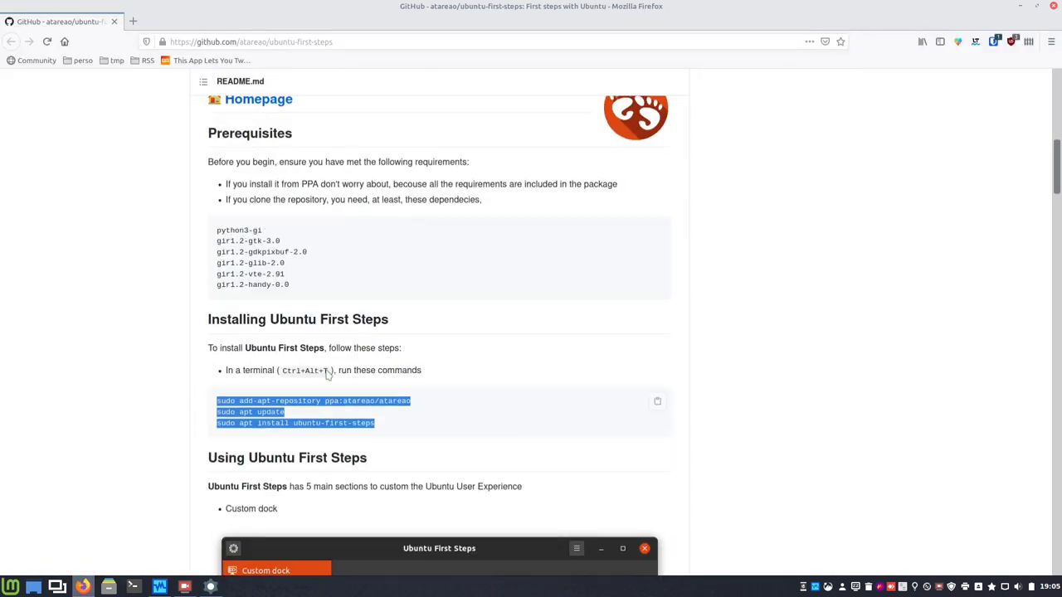
{"action": "left_click", "coordinate": [303, 404]}
{"action": "triple_click", "coordinate": [304, 405]}
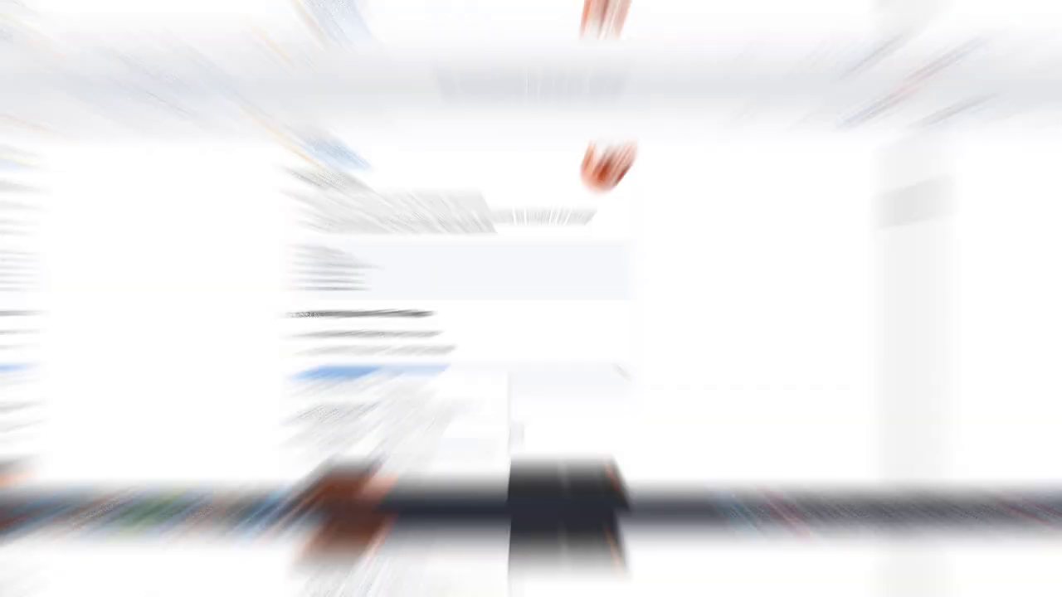
{"action": "key", "text": "ctrl+c"}
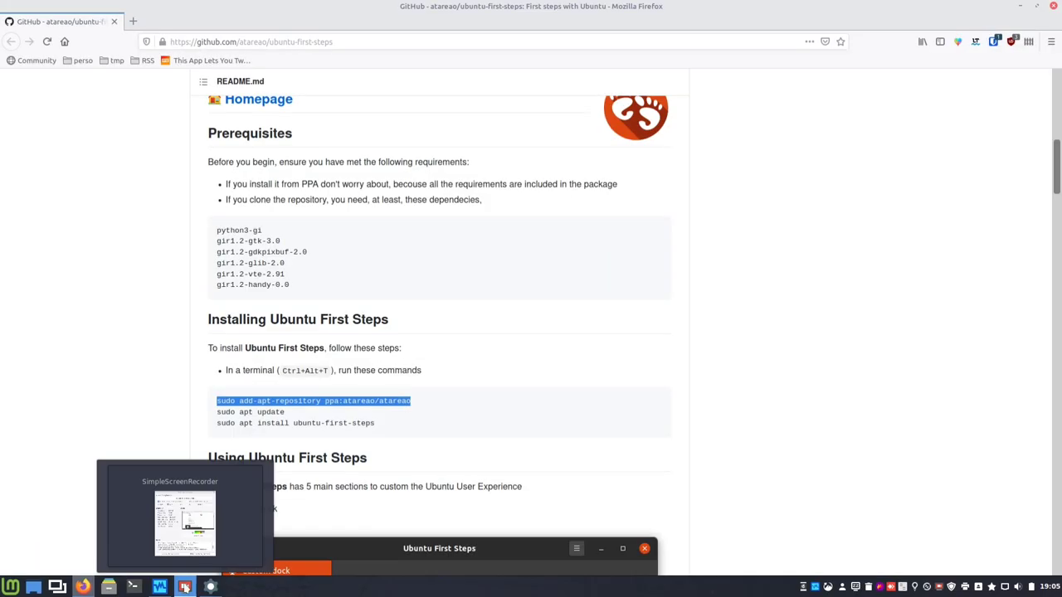
- Add the ppa:atareao/atareao repository by running the copied command in the virtual machine's terminal and confirming the addition
{"action": "left_click", "coordinate": [159, 587]}
{"action": "key", "text": "ctrl+shift+v"}
{"action": "key", "text": "Return"}
{"action": "key", "text": "Return"}
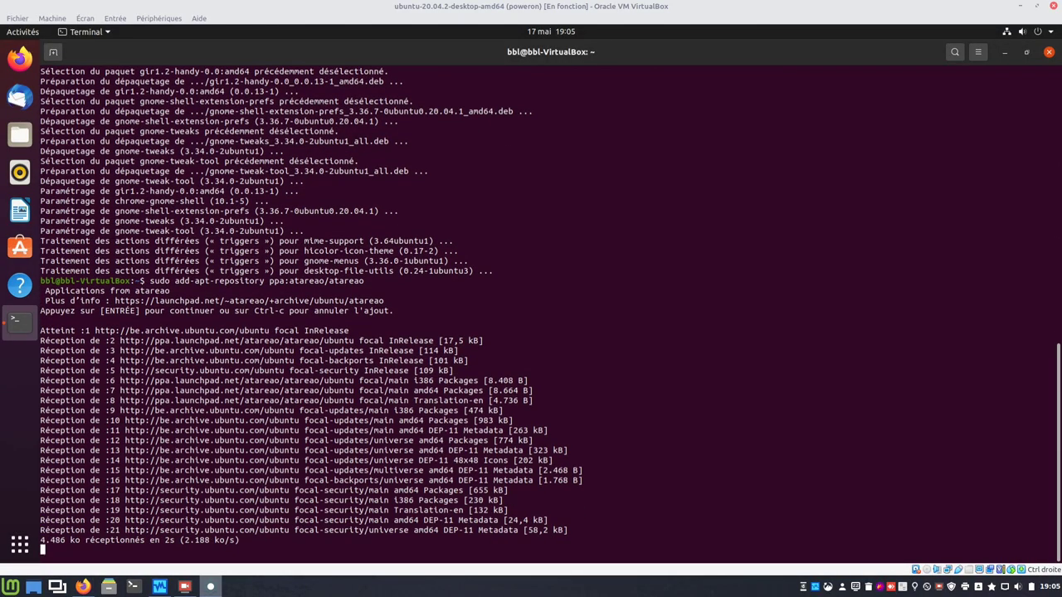
- Refresh the package lists with "sudo apt update"
{"action": "type", "text": "sudo apt up"}
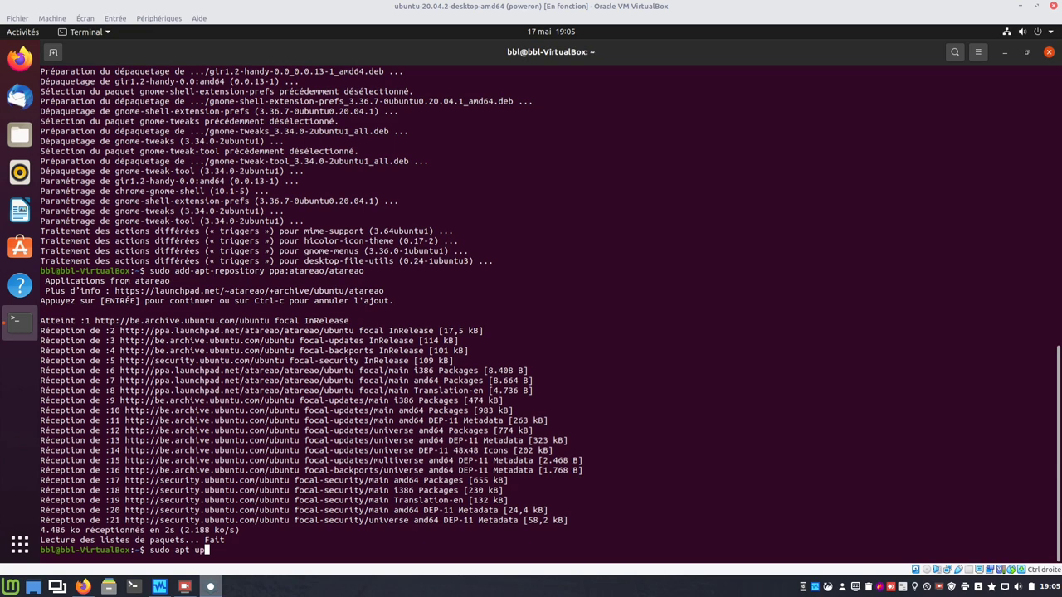
{"action": "type", "text": "date"}
{"action": "key", "text": "Return"}
- Copy "sudo apt install ubuntu-first-steps" from the GitHub README and run it in the virtual machine's terminal
{"action": "key", "text": "alt+Tab"}
{"action": "triple_click", "coordinate": [305, 423]}
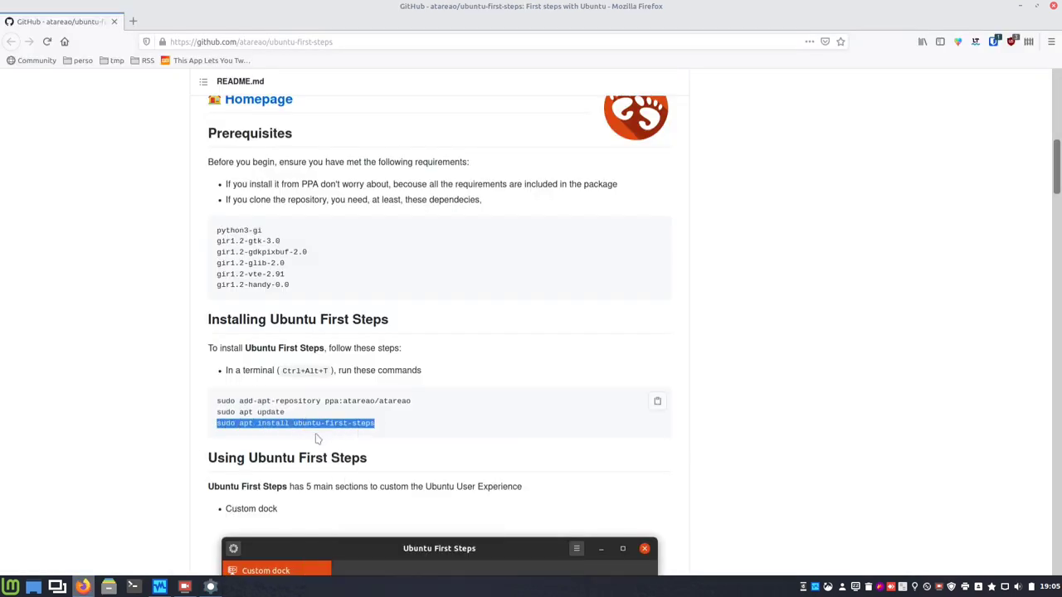
{"action": "left_click", "coordinate": [184, 586]}
{"action": "right_click", "coordinate": [451, 413]}
{"action": "left_click", "coordinate": [478, 439]}
{"action": "key", "text": "Return"}
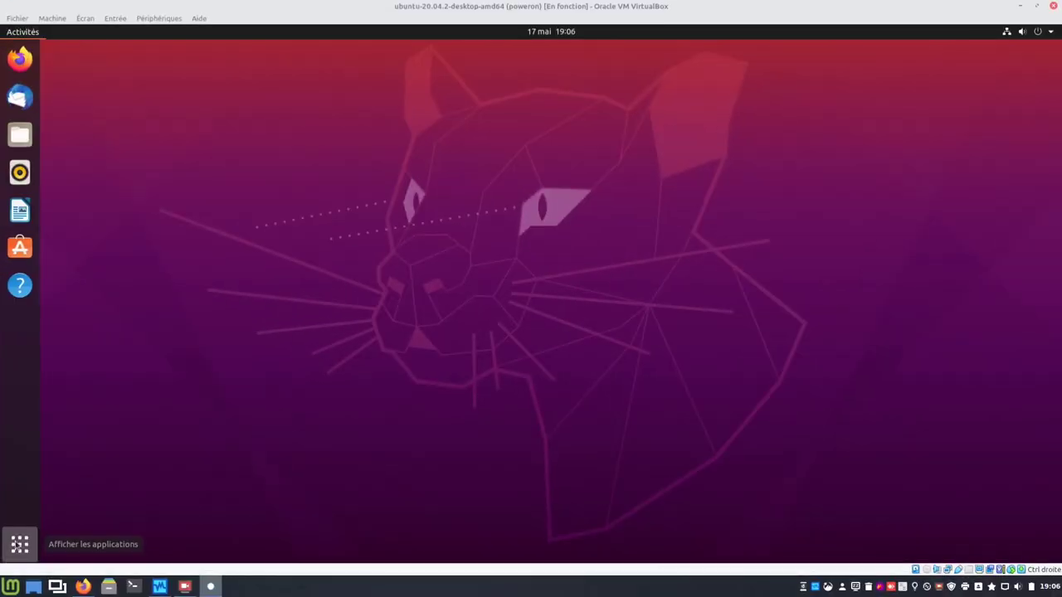
- Launch First steps with Ubuntu from the virtual machine's application list
{"action": "left_click", "coordinate": [20, 544]}
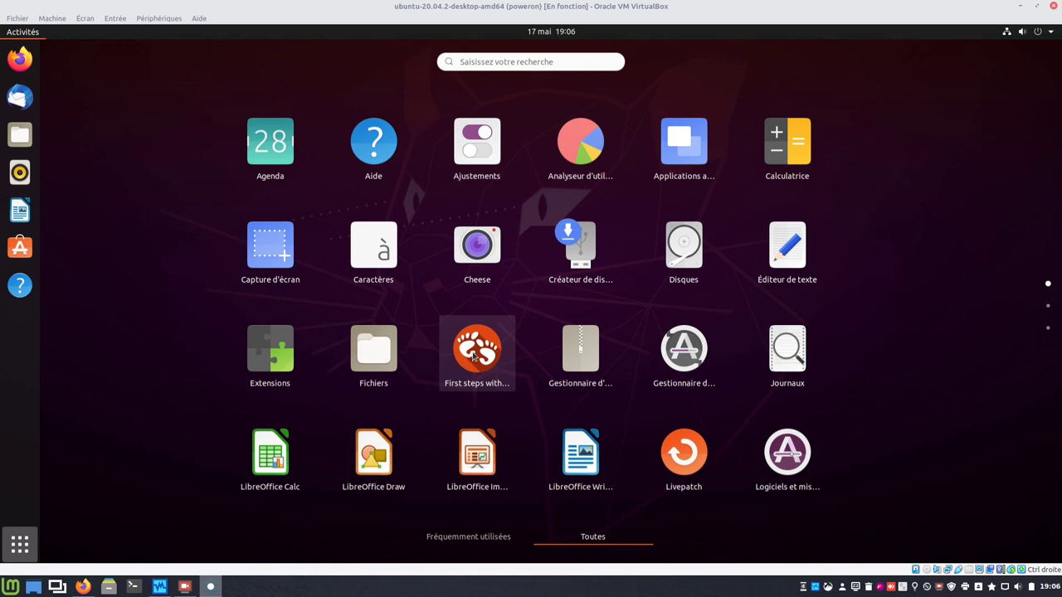
{"action": "left_click", "coordinate": [475, 355]}
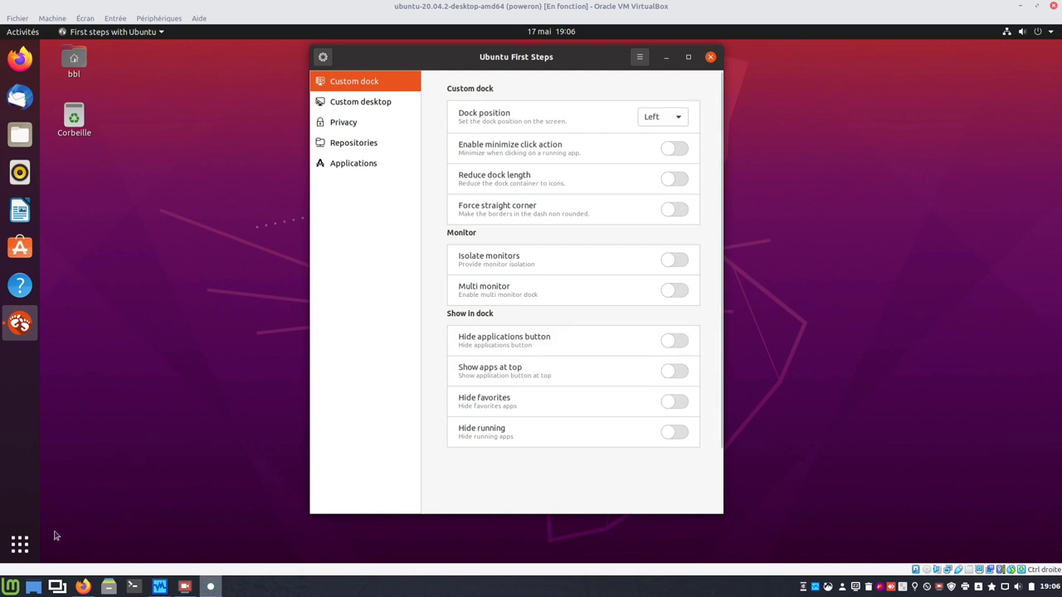
- Review the About information of Ubuntu First Steps, including its credits and licence, and close it
{"action": "left_click_drag", "start_coordinate": [563, 67], "coordinate": [561, 73]}
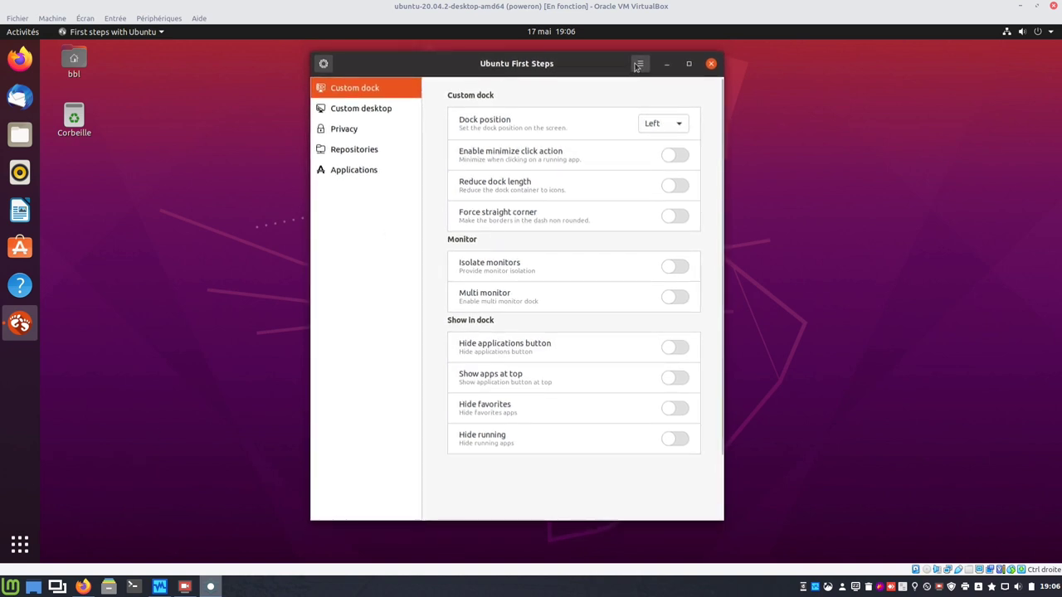
{"action": "left_click", "coordinate": [639, 64]}
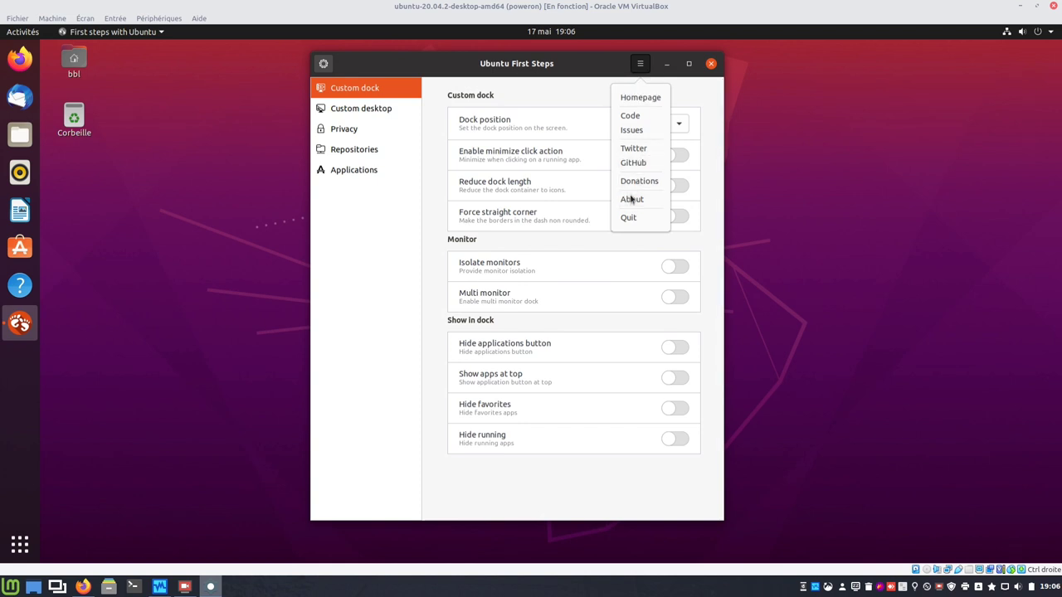
{"action": "left_click", "coordinate": [633, 199]}
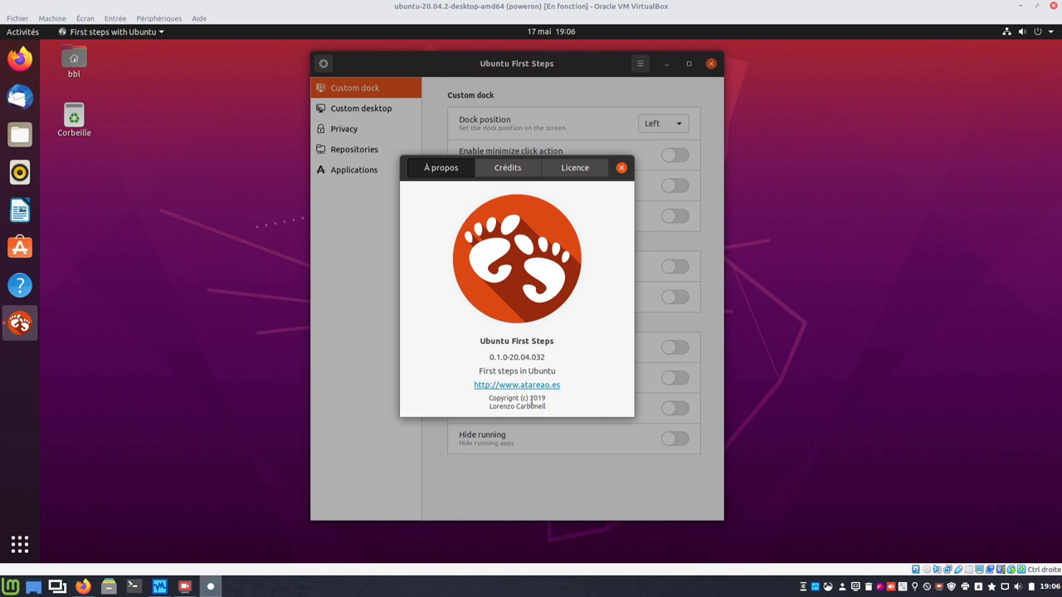
{"action": "left_click", "coordinate": [498, 169]}
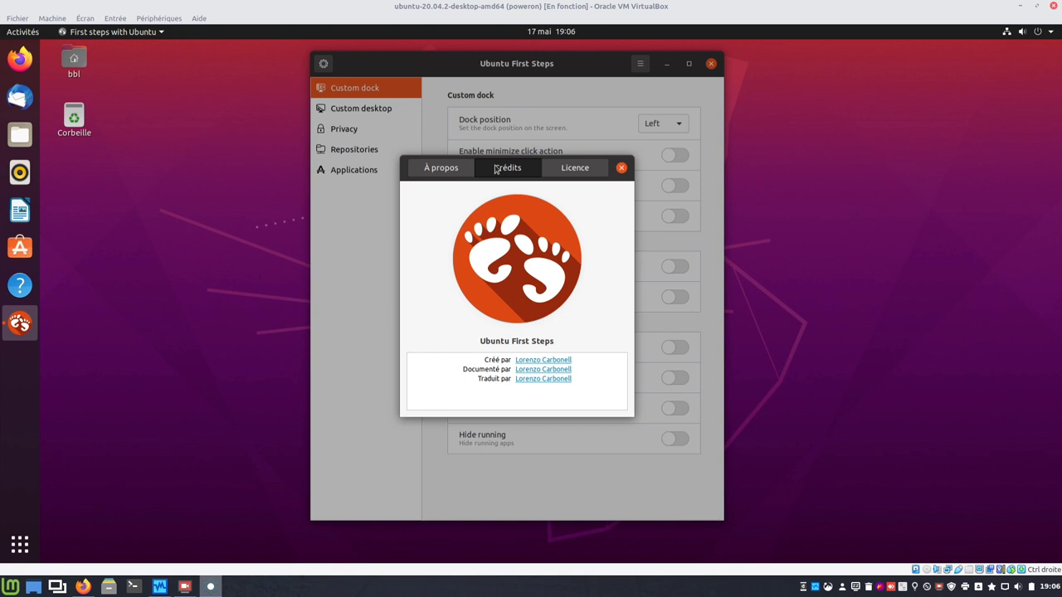
{"action": "left_click", "coordinate": [571, 173]}
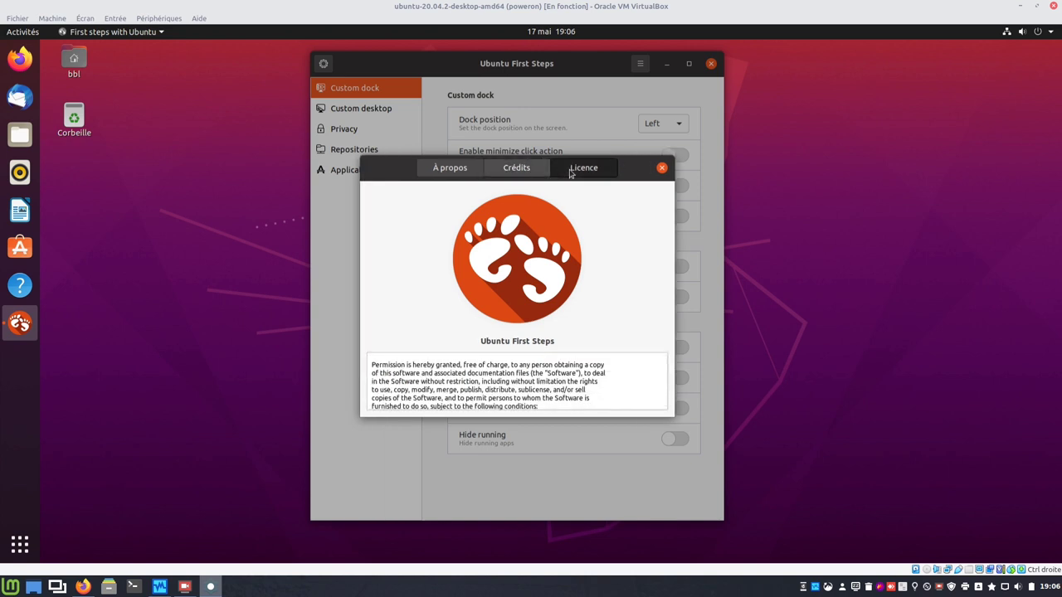
{"action": "left_click", "coordinate": [661, 169]}
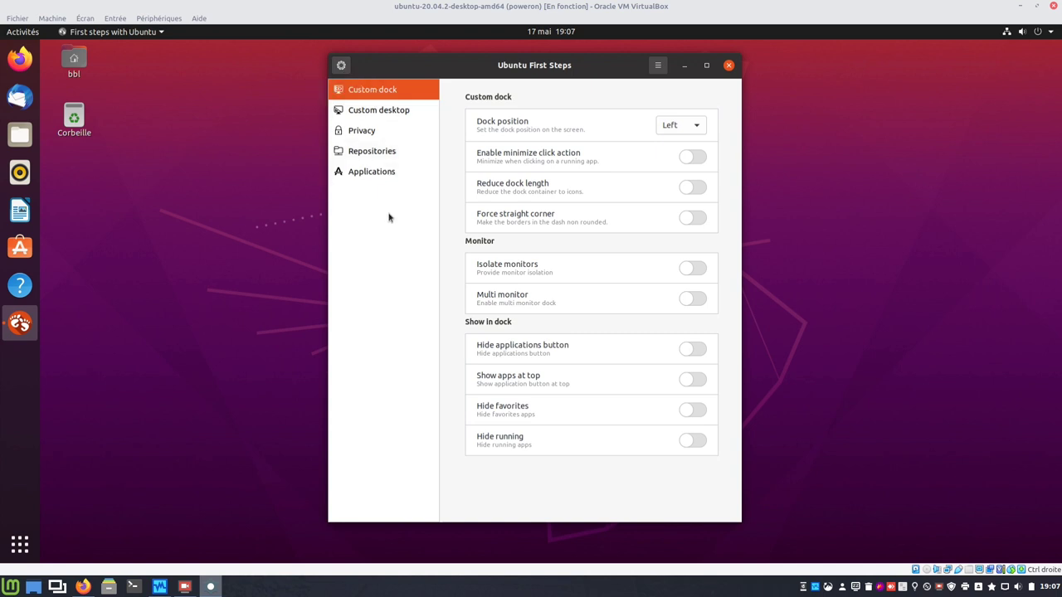
- Try the Right and Top dock positions, applying each change to the desktop
{"action": "left_click", "coordinate": [676, 127]}
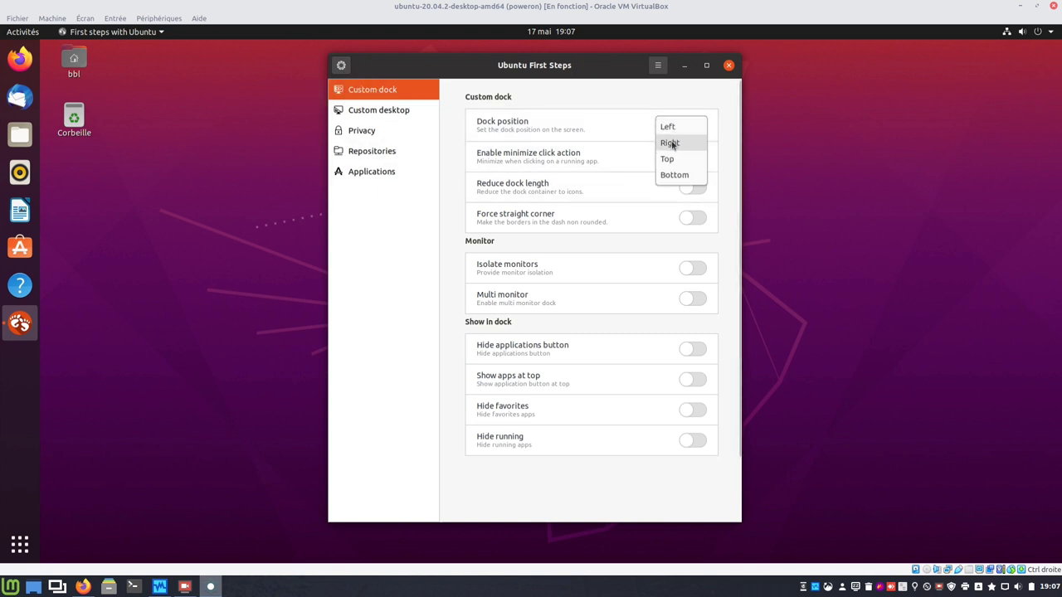
{"action": "left_click", "coordinate": [672, 146]}
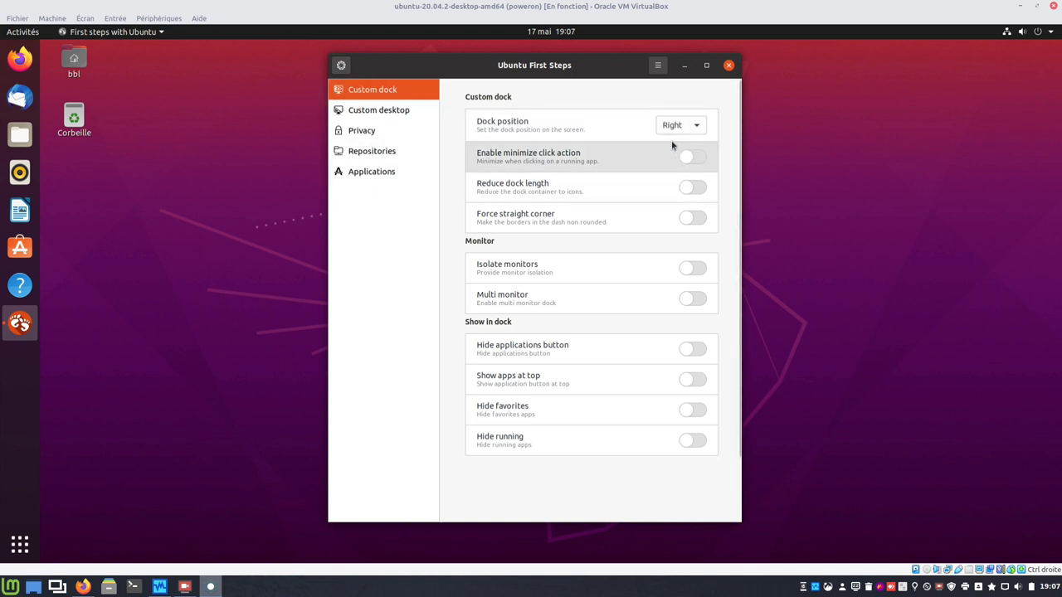
{"action": "left_click", "coordinate": [341, 65]}
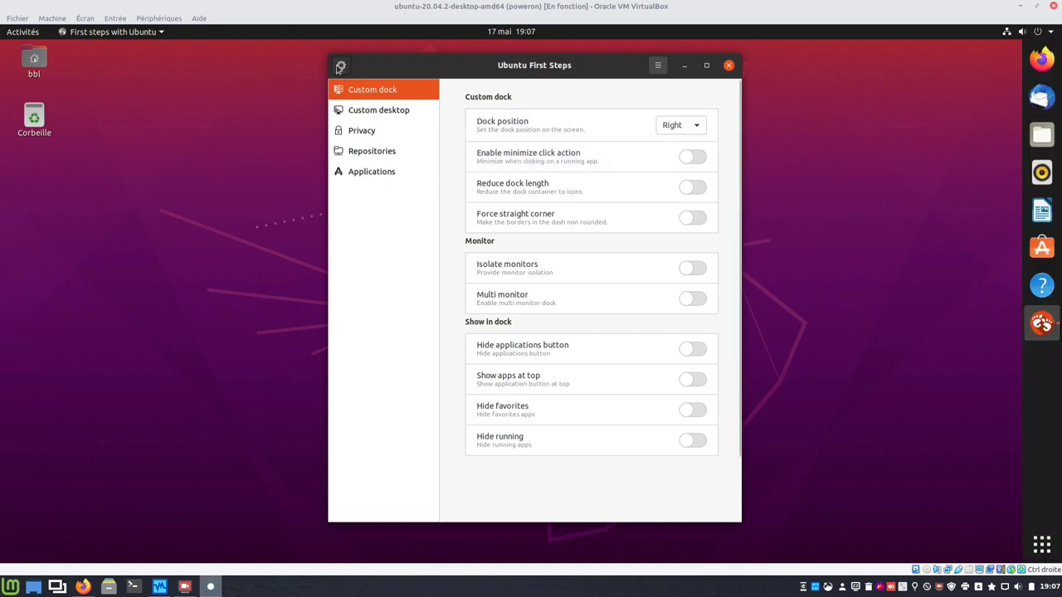
{"action": "left_click", "coordinate": [679, 131]}
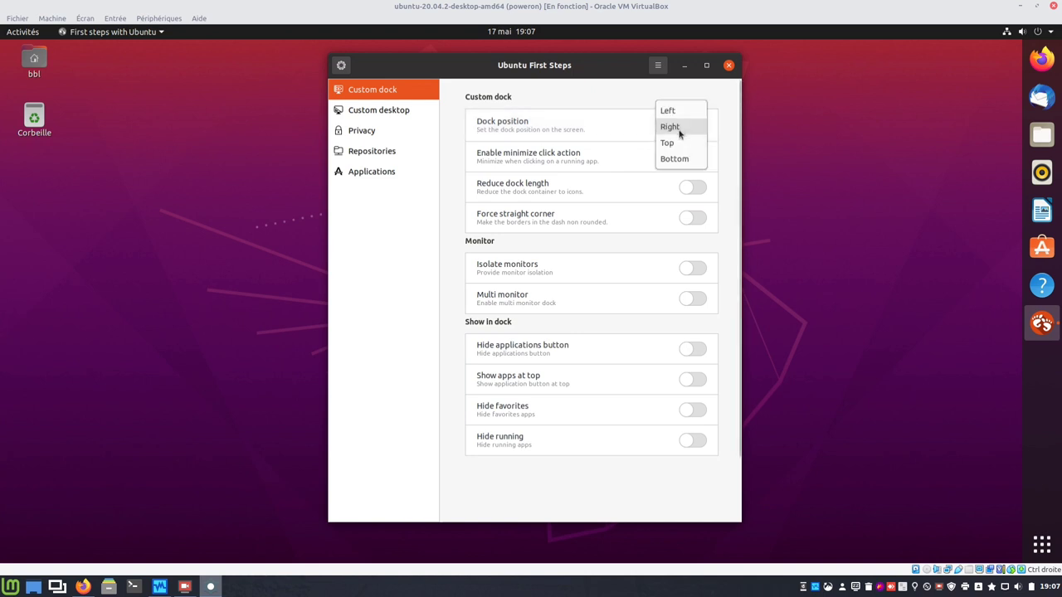
{"action": "left_click", "coordinate": [671, 143]}
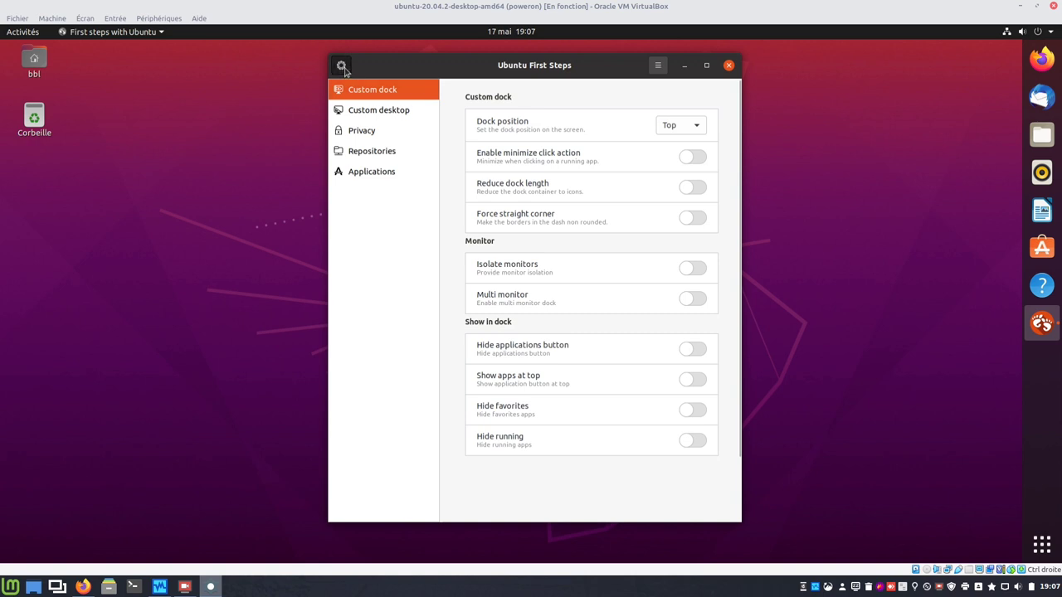
- Set the dock position to Bottom and apply the change
{"action": "left_click", "coordinate": [672, 138]}
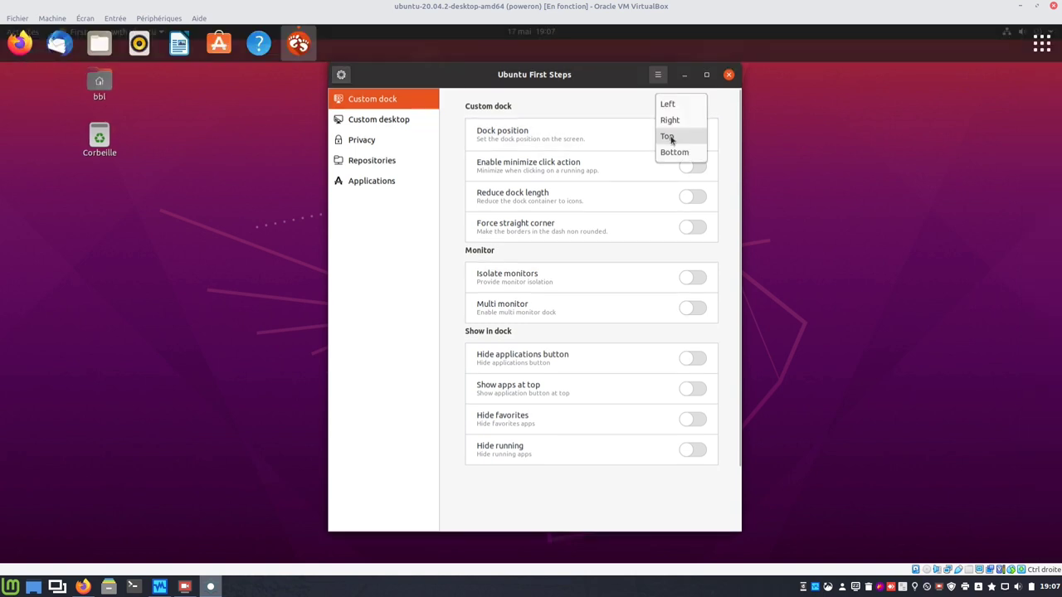
{"action": "left_click", "coordinate": [672, 152]}
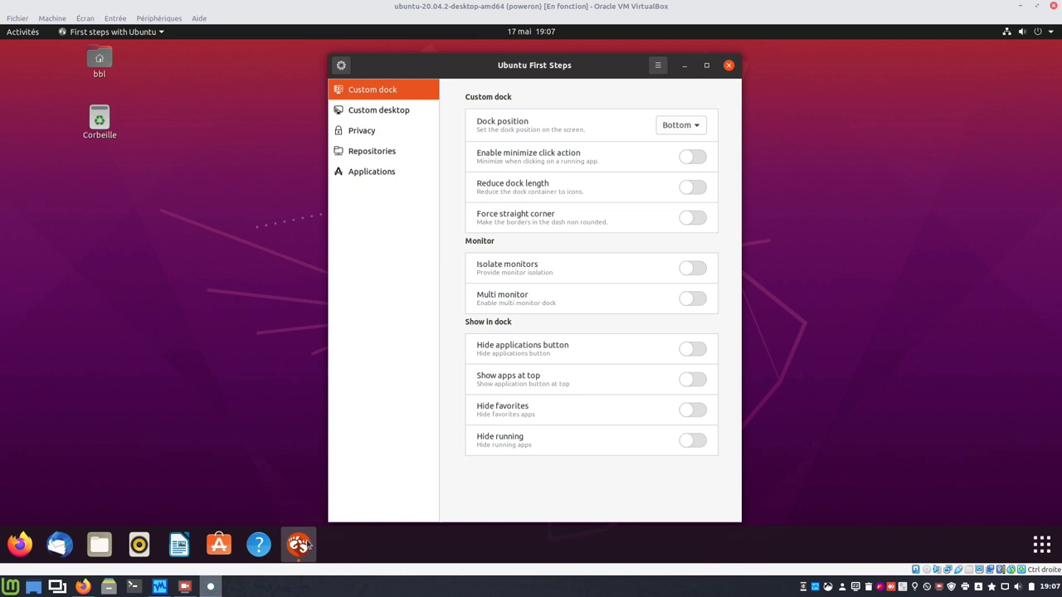
- Try the minimize click action by minimizing and restoring the First Steps window from the dock, and switch the option off again
{"action": "left_click", "coordinate": [687, 158]}
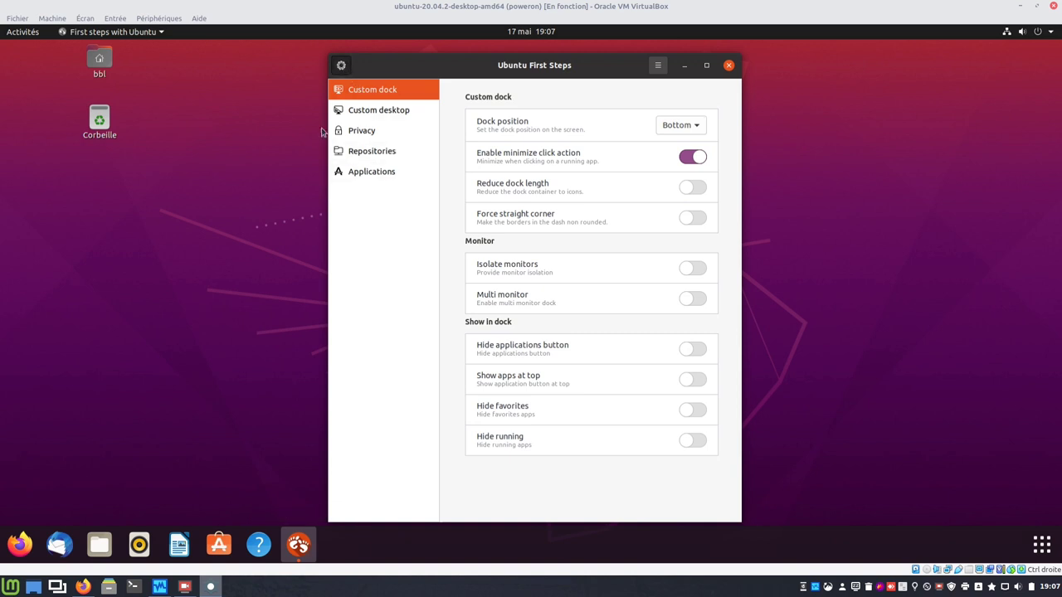
{"action": "left_click", "coordinate": [297, 548]}
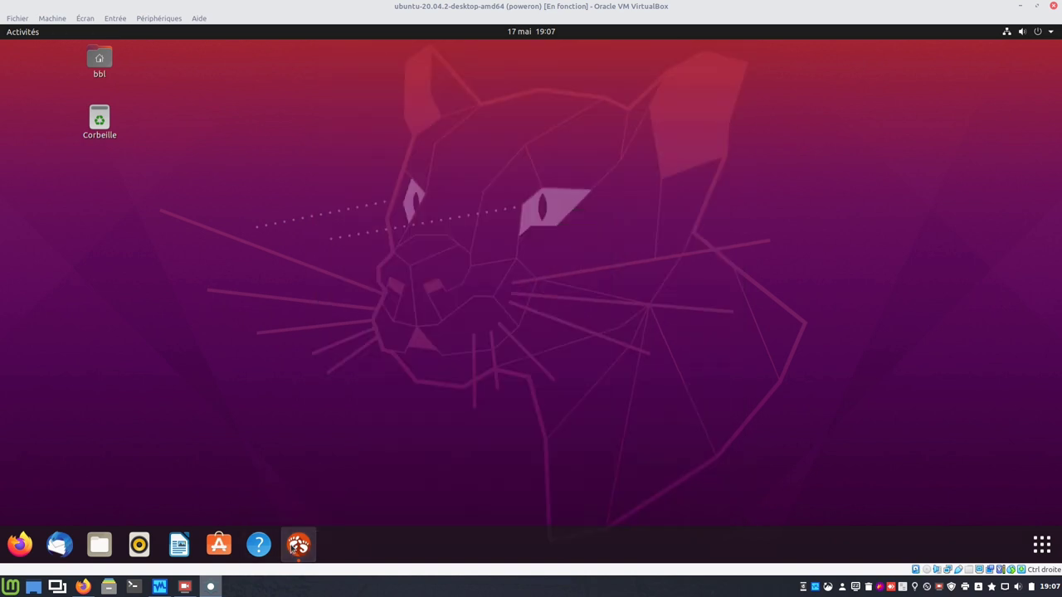
{"action": "left_click", "coordinate": [297, 548]}
{"action": "left_click", "coordinate": [298, 548]}
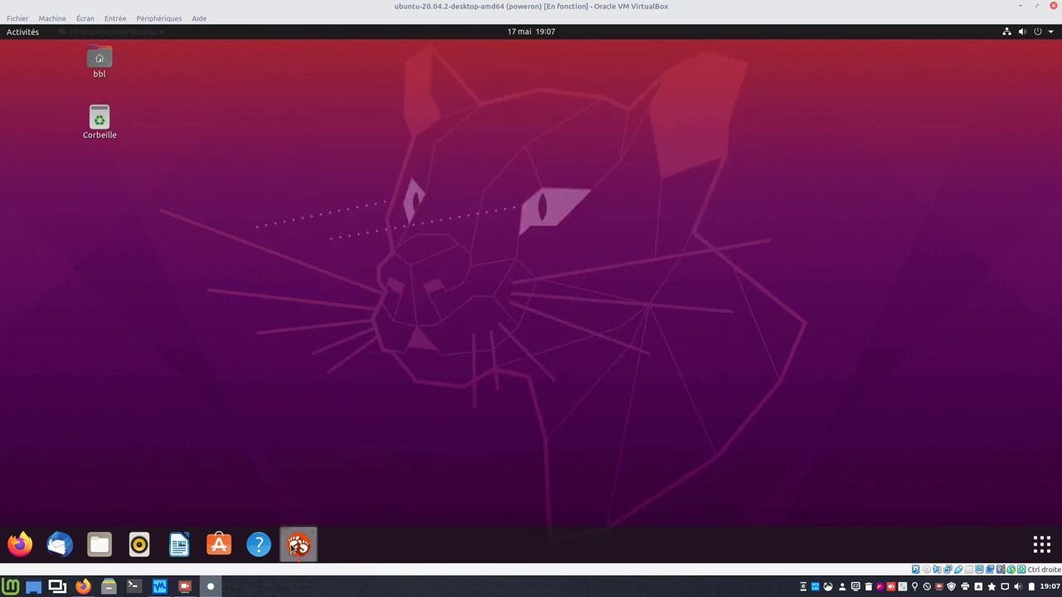
{"action": "left_click", "coordinate": [299, 548]}
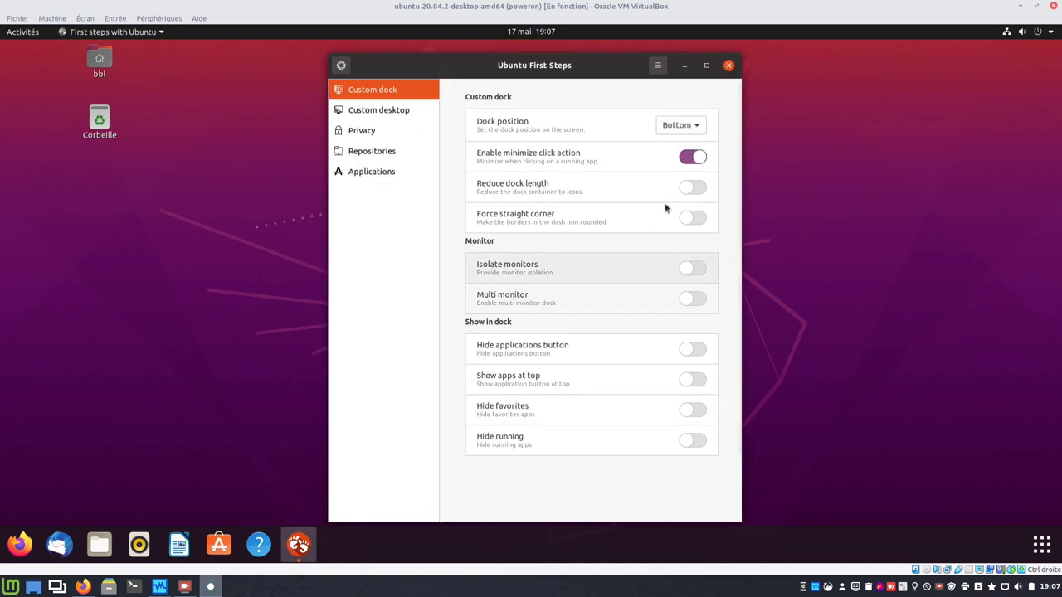
{"action": "left_click", "coordinate": [690, 157]}
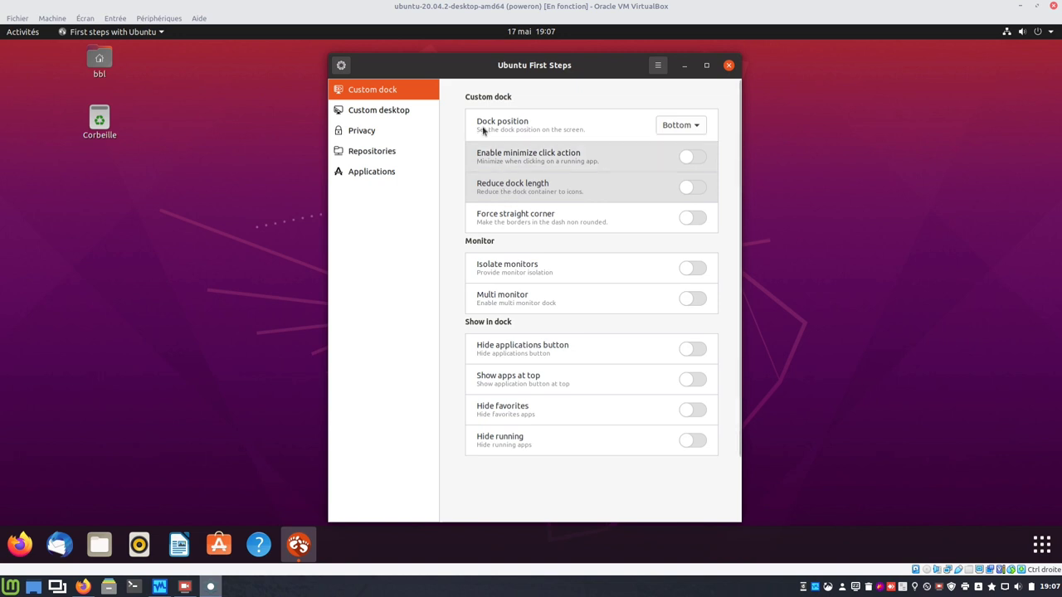
- Enable Reduce dock length and apply the change so the dock shrinks to its icons
{"action": "left_click", "coordinate": [700, 177]}
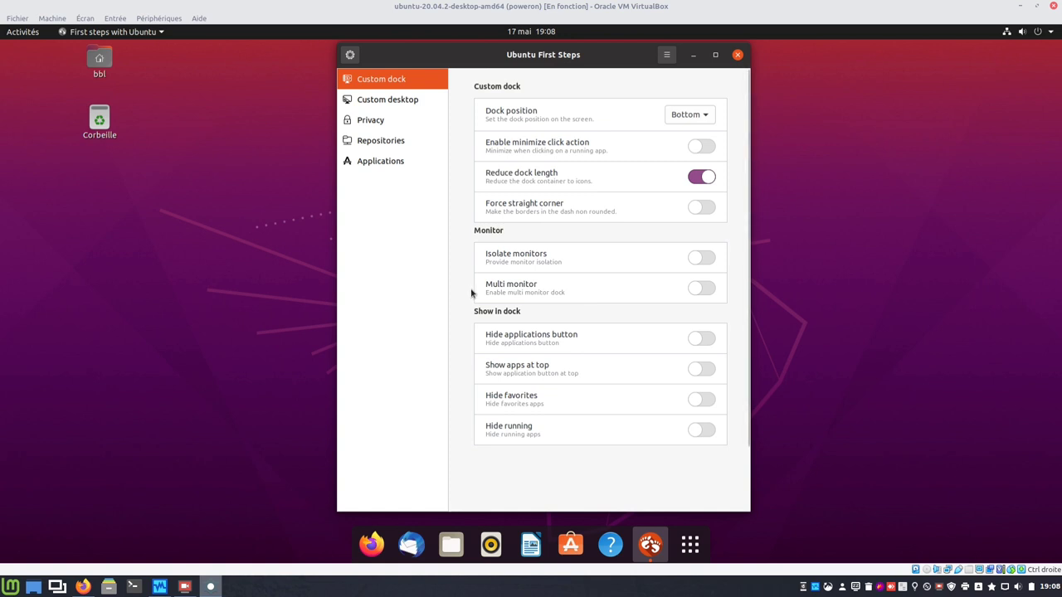
- Open Files and a Terminal in the virtual machine, move the Terminal window aside, and return to the Ubuntu First Steps window
{"action": "left_click", "coordinate": [449, 543]}
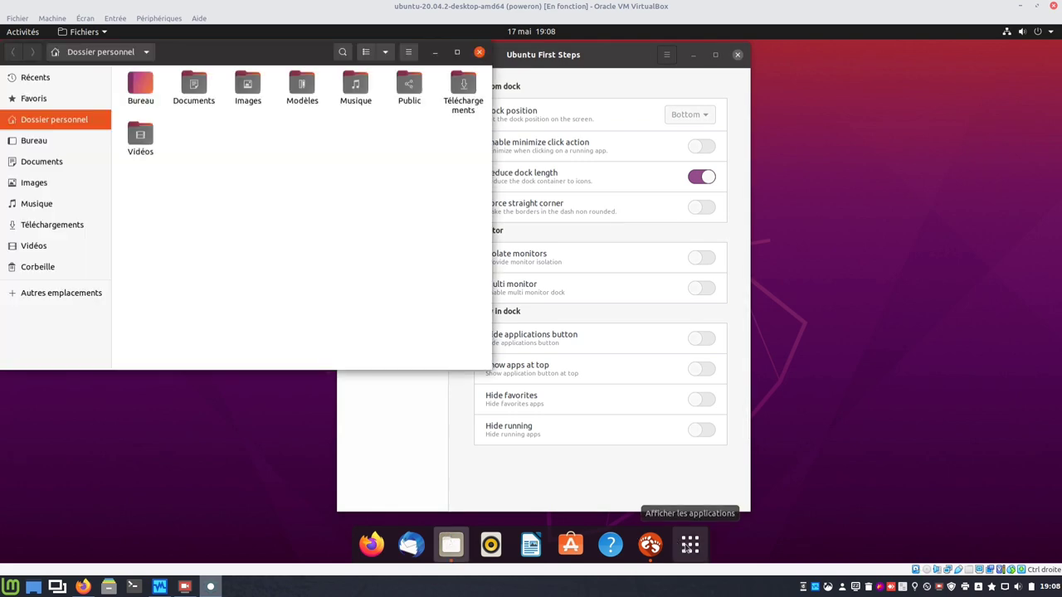
{"action": "left_click", "coordinate": [689, 547]}
{"action": "type", "text": "term"}
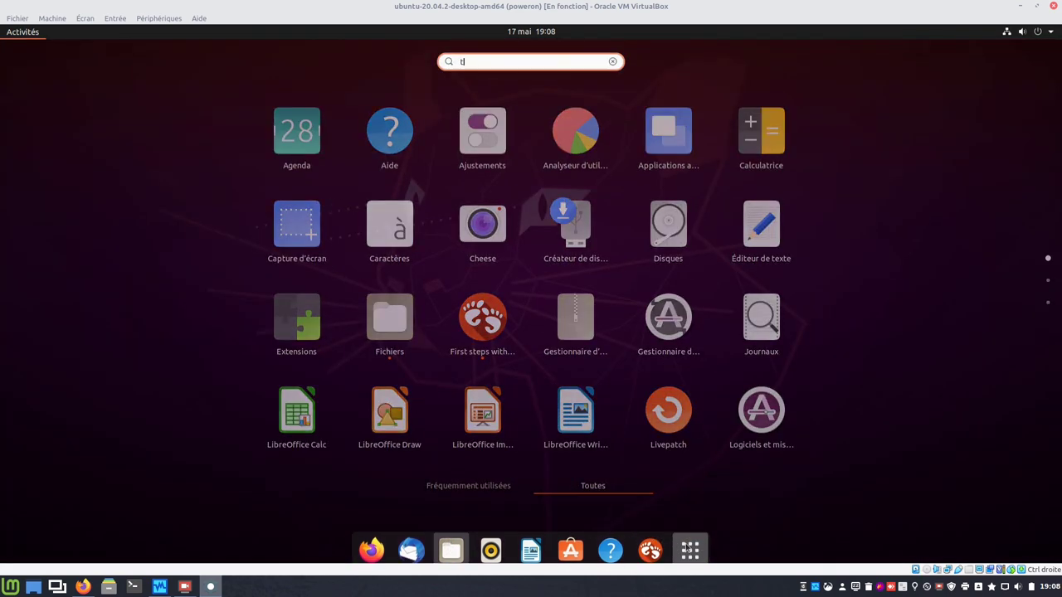
{"action": "key", "text": "Return"}
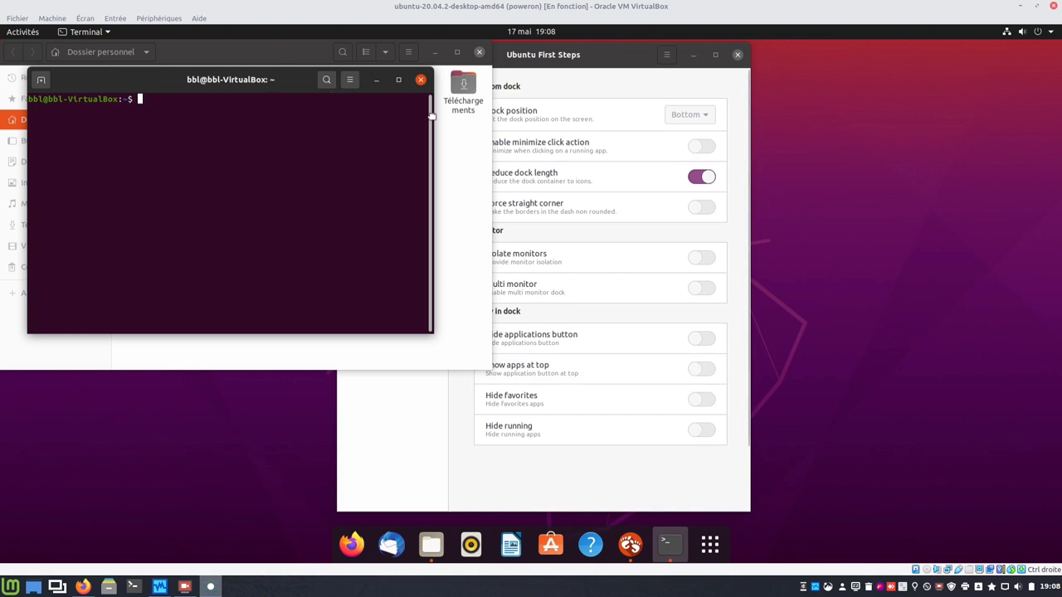
{"action": "left_click_drag", "start_coordinate": [271, 77], "coordinate": [877, 240]}
{"action": "left_click", "coordinate": [602, 66]}
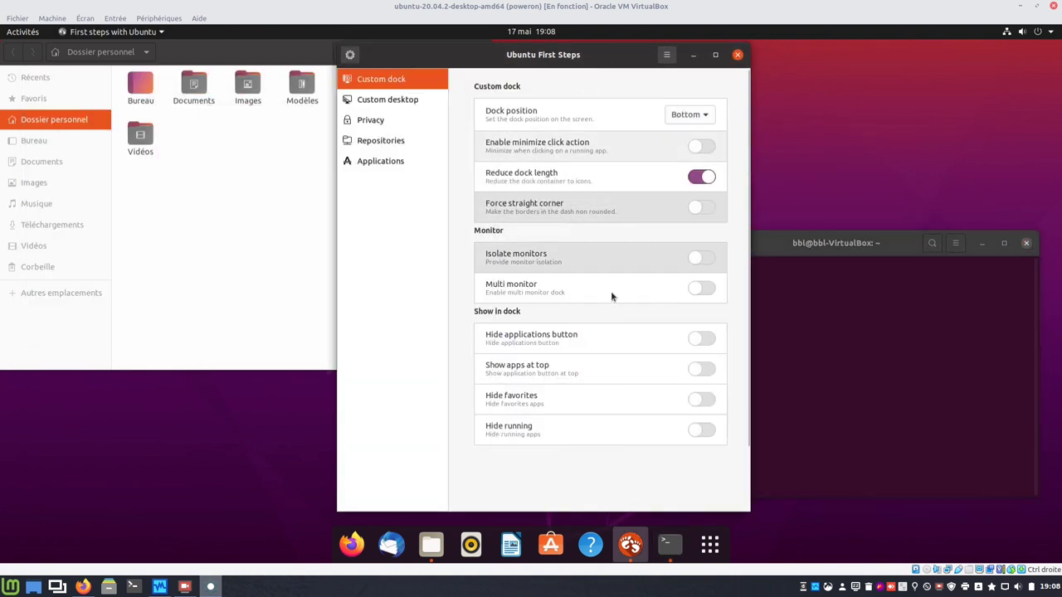
- Try hiding the dock's applications button, and switch the option off again with the changes applied
{"action": "left_click", "coordinate": [701, 338]}
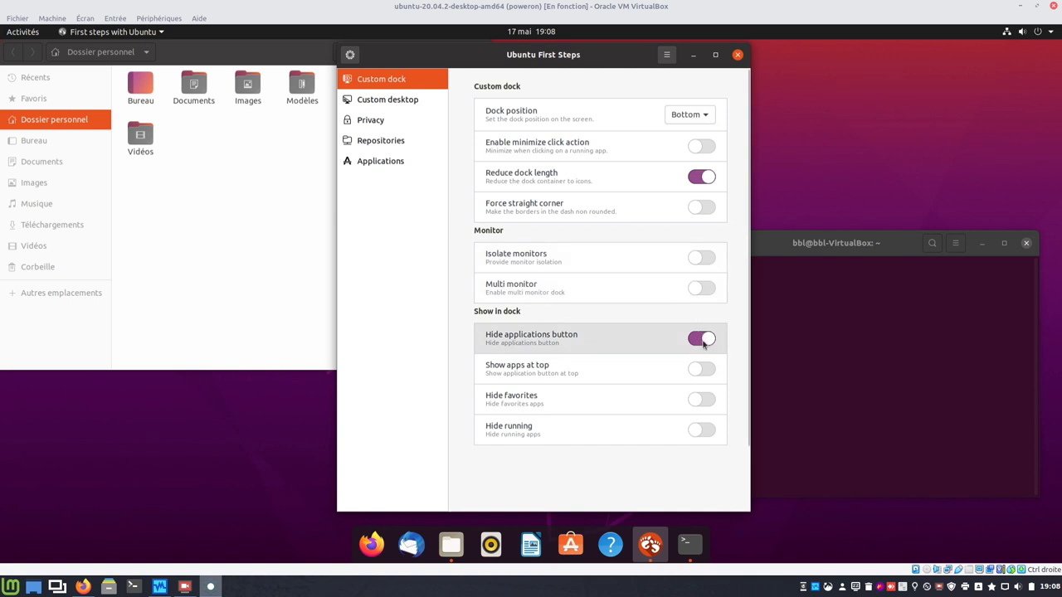
{"action": "left_click", "coordinate": [701, 339]}
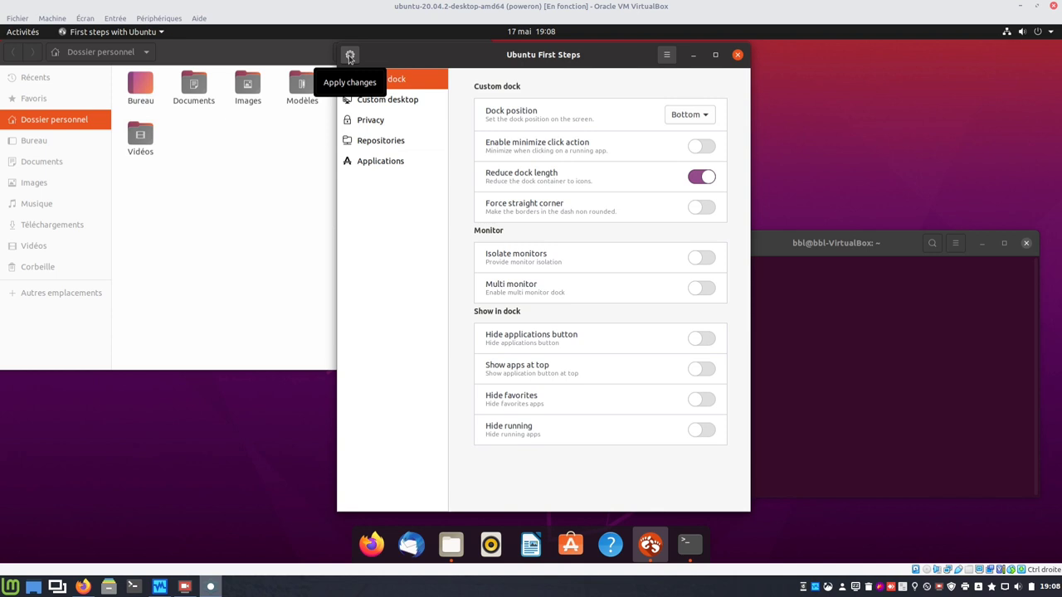
{"action": "left_click", "coordinate": [349, 55]}
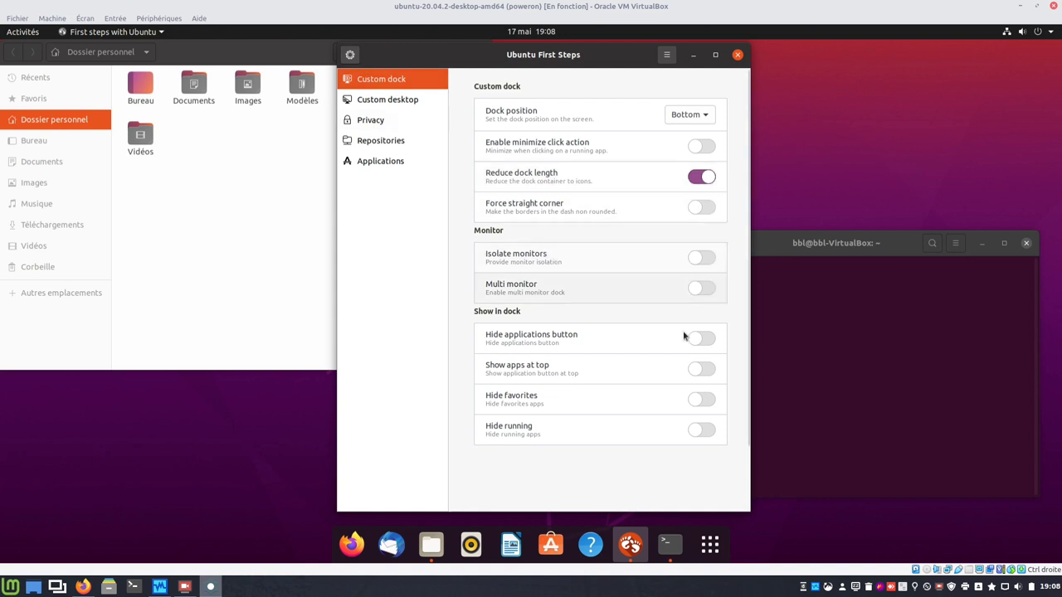
- Enable Show apps at top and apply the change to move the applications button to the start of the dock
{"action": "left_click", "coordinate": [698, 374]}
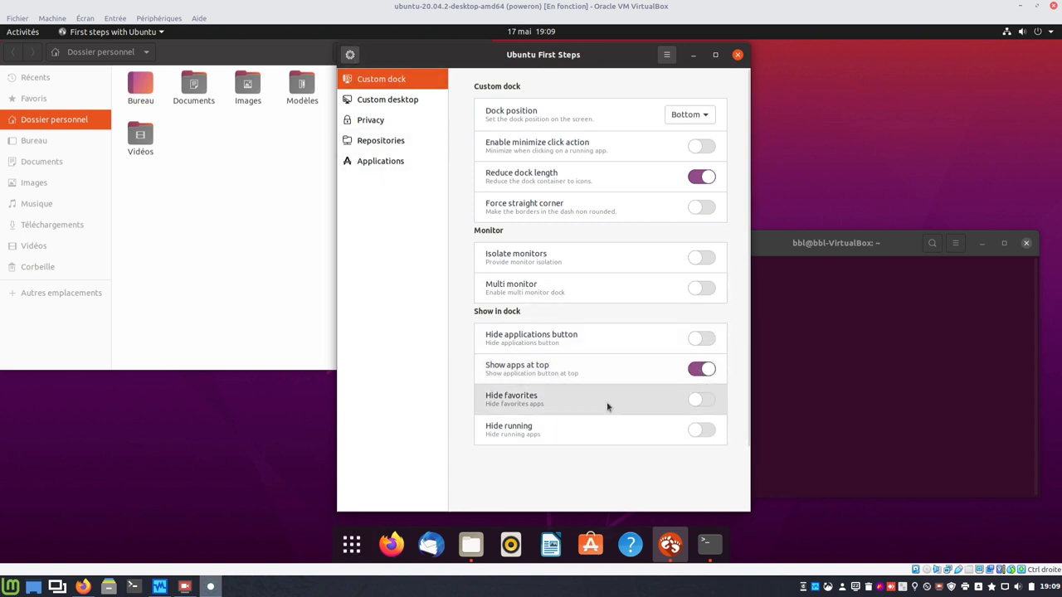
- Try the Hide favorites and Hide running dock options one after the other, switching each off again
{"action": "left_click", "coordinate": [701, 401]}
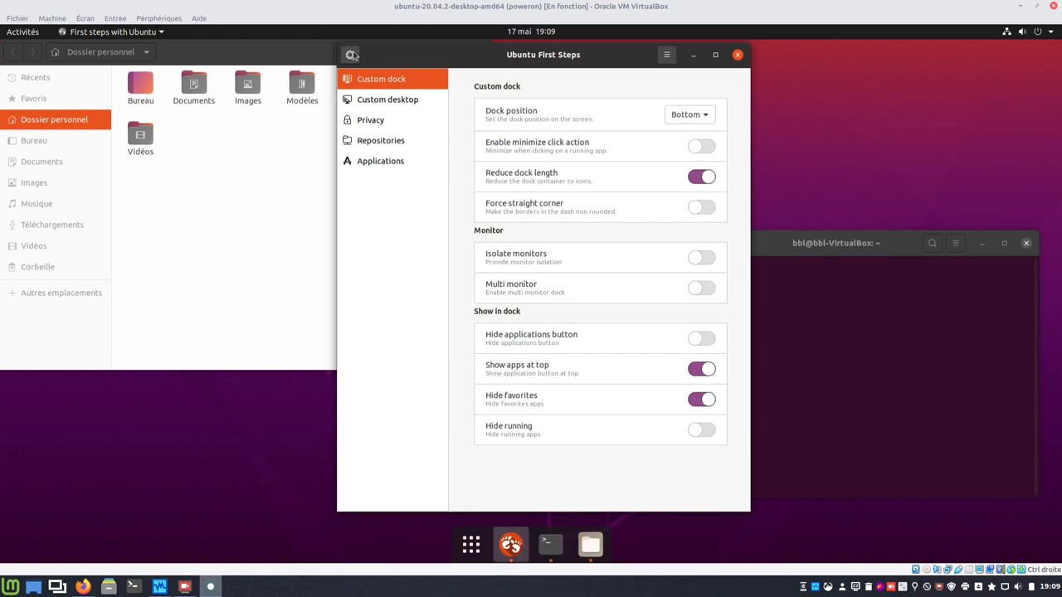
{"action": "left_click", "coordinate": [702, 401]}
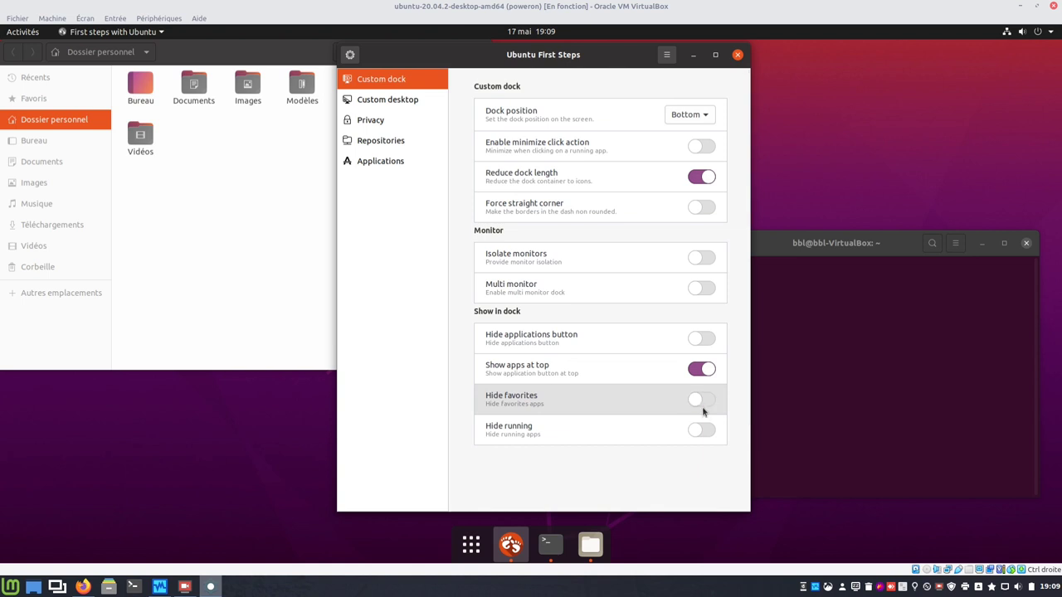
{"action": "left_click", "coordinate": [706, 433]}
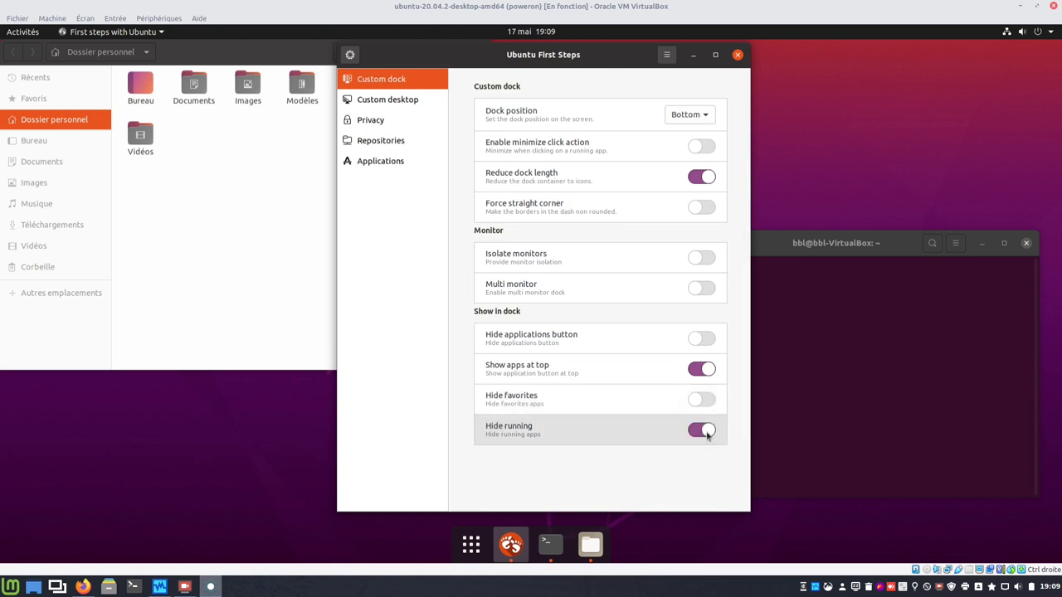
{"action": "left_click", "coordinate": [349, 56]}
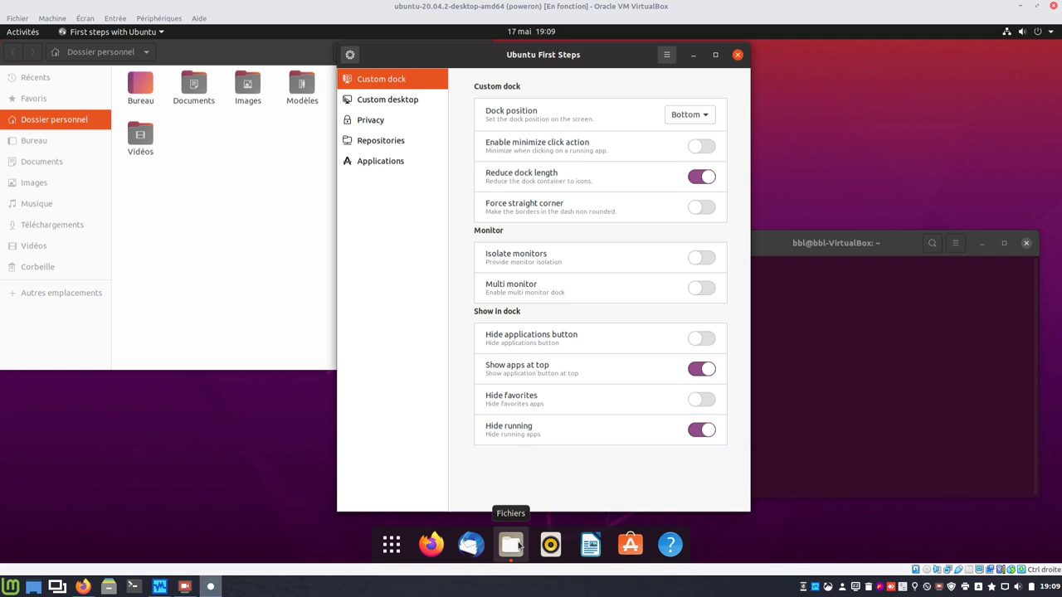
{"action": "left_click", "coordinate": [702, 429]}
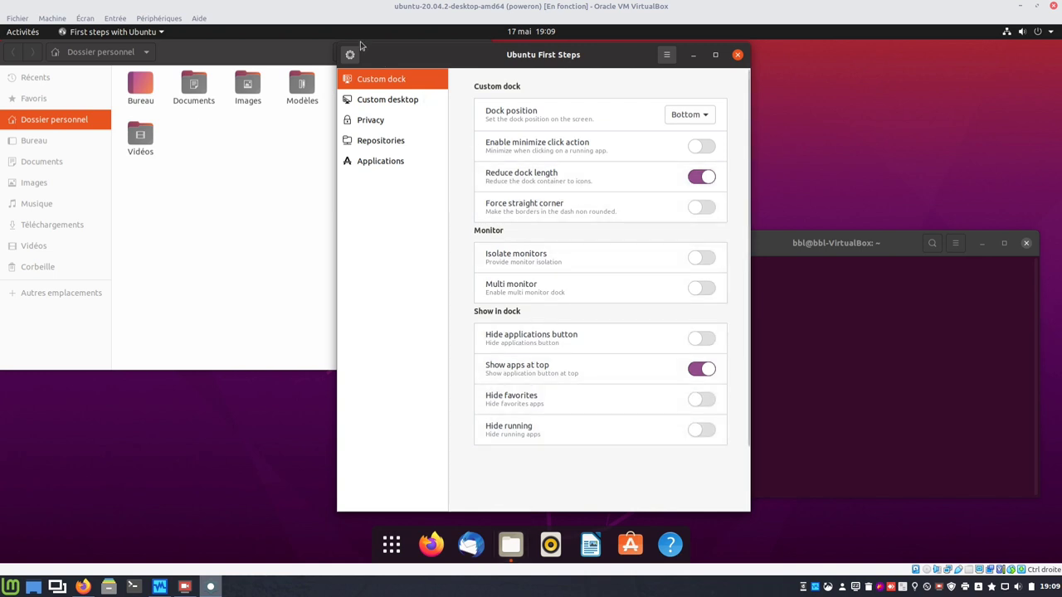
- Open the Custom desktop settings and move the Files window clear of the home and trash icons on the desktop
{"action": "left_click", "coordinate": [362, 107]}
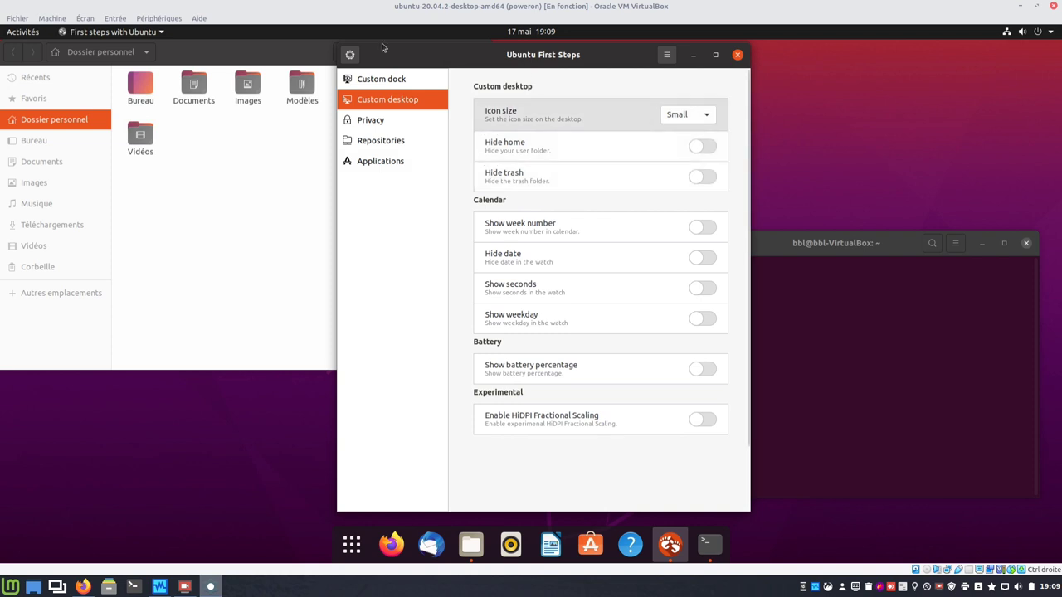
{"action": "left_click_drag", "start_coordinate": [298, 52], "coordinate": [315, 169]}
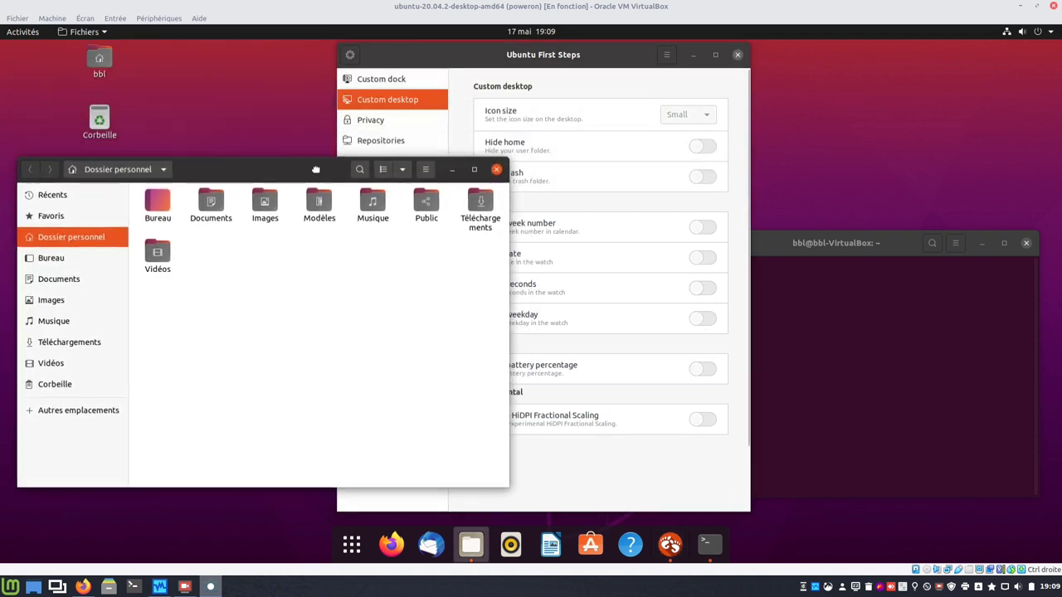
{"action": "left_click", "coordinate": [588, 73]}
- Try the Standard and Large desktop icon sizes, applying each one, and return the icon size to Small
{"action": "left_click", "coordinate": [666, 119]}
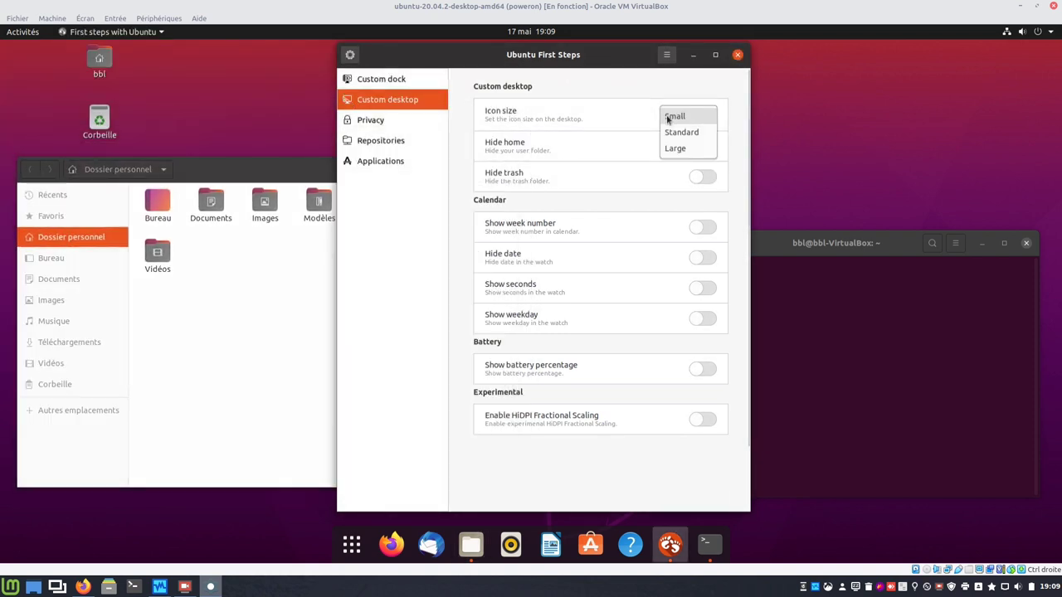
{"action": "left_click", "coordinate": [670, 132]}
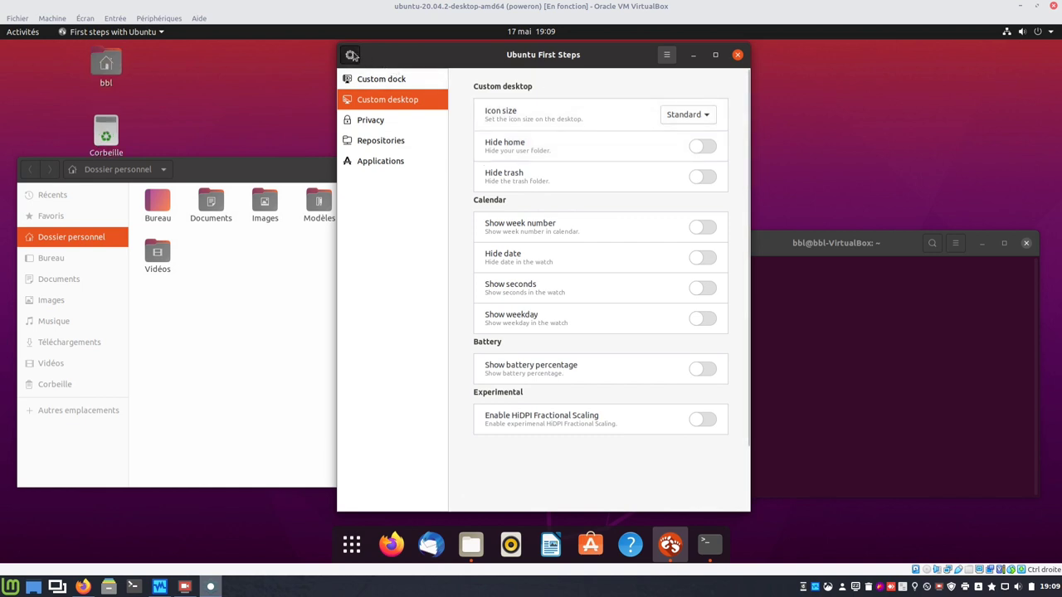
{"action": "left_click", "coordinate": [677, 117]}
{"action": "left_click", "coordinate": [680, 133]}
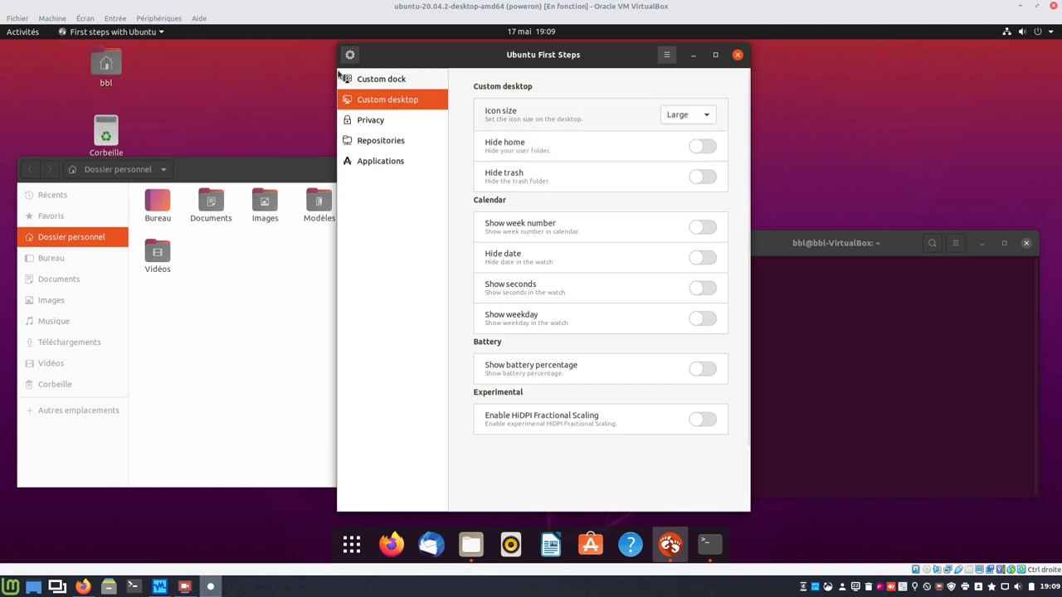
{"action": "left_click", "coordinate": [672, 118]}
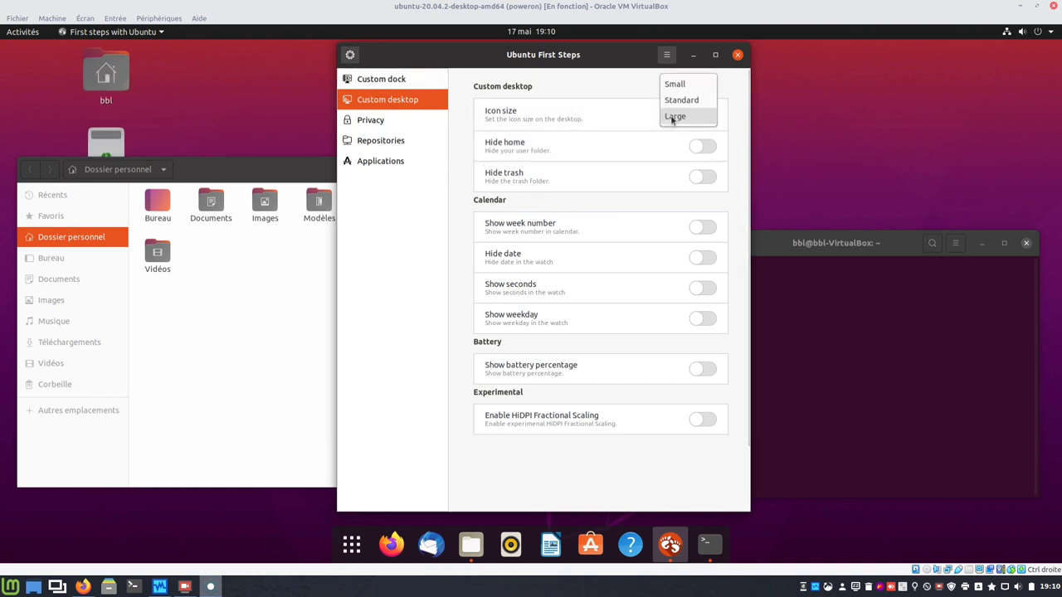
{"action": "left_click", "coordinate": [671, 83]}
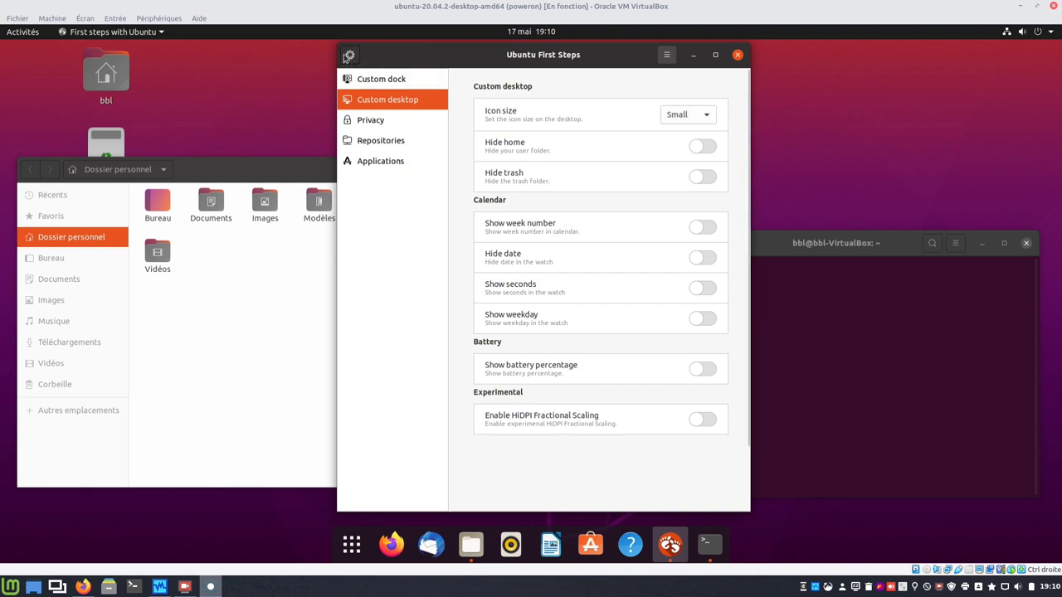
- Enable Hide home and Hide trash and apply the changes to remove both icons from the desktop
{"action": "left_click", "coordinate": [699, 148]}
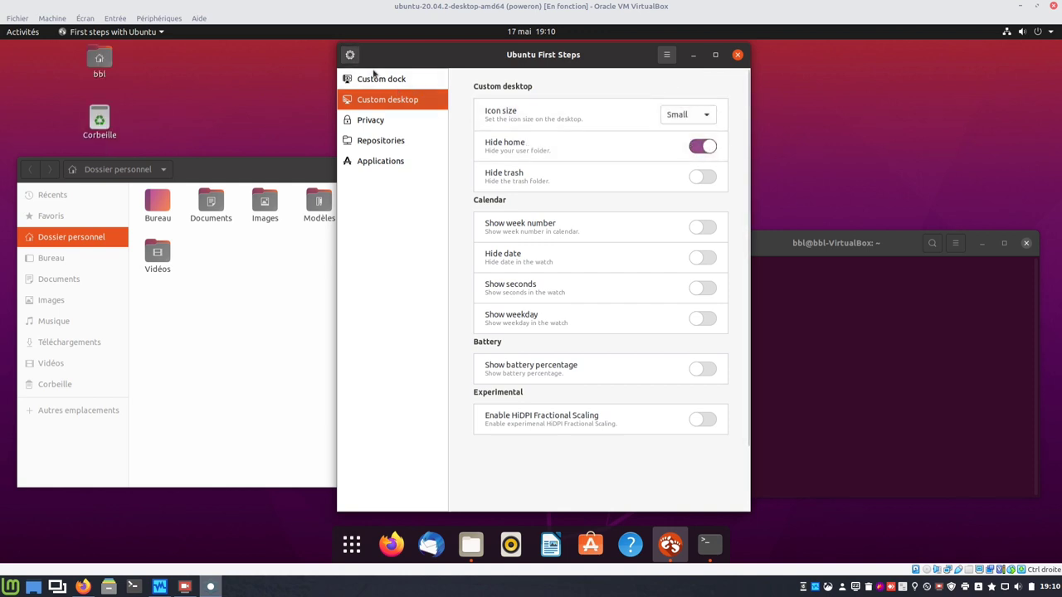
{"action": "left_click", "coordinate": [696, 180]}
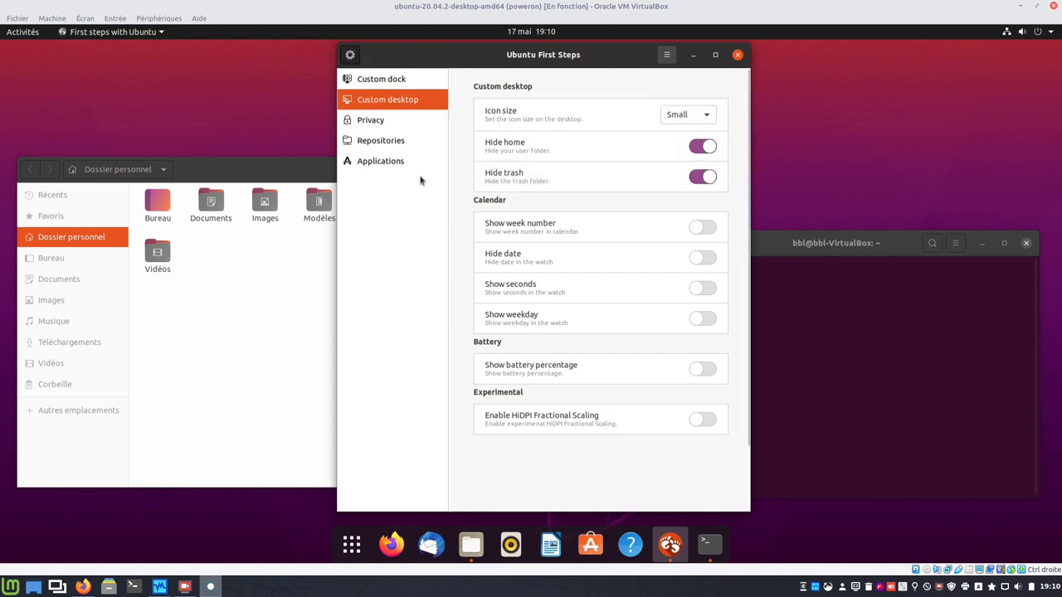
- Enable Show week number, check it in the system calendar, and enable Hide date for the clock with the changes applied
{"action": "left_click", "coordinate": [540, 32]}
{"action": "left_click", "coordinate": [539, 31]}
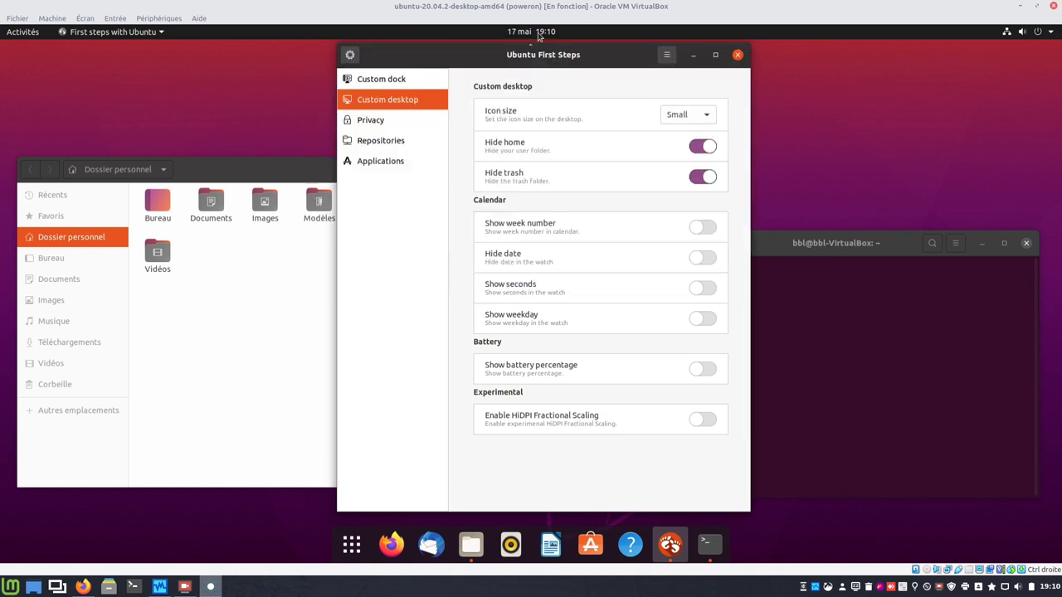
{"action": "left_click", "coordinate": [705, 229]}
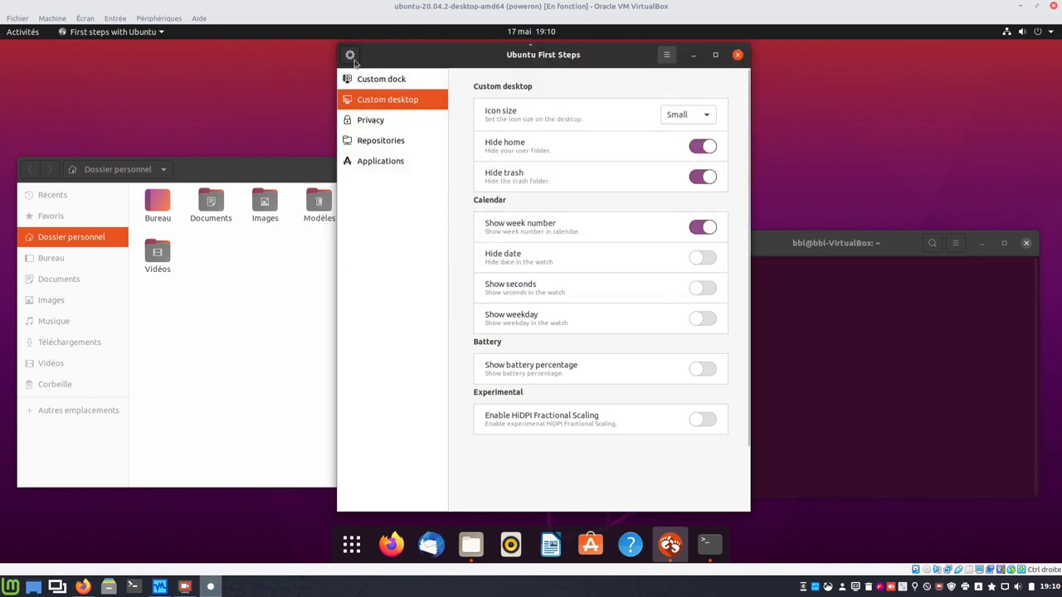
{"action": "left_click", "coordinate": [522, 35]}
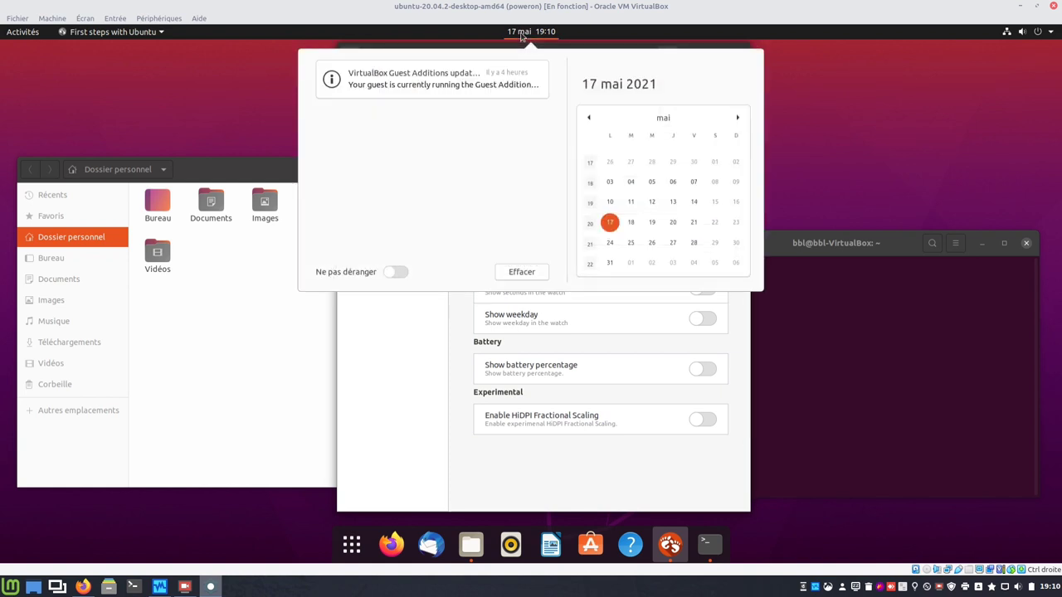
{"action": "left_click", "coordinate": [522, 35]}
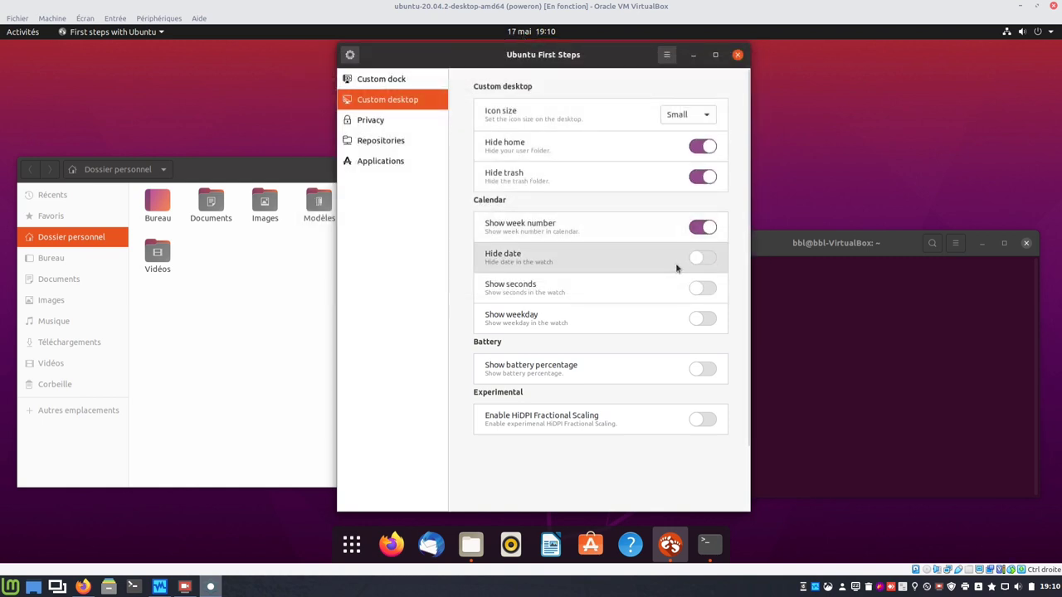
{"action": "left_click", "coordinate": [696, 261]}
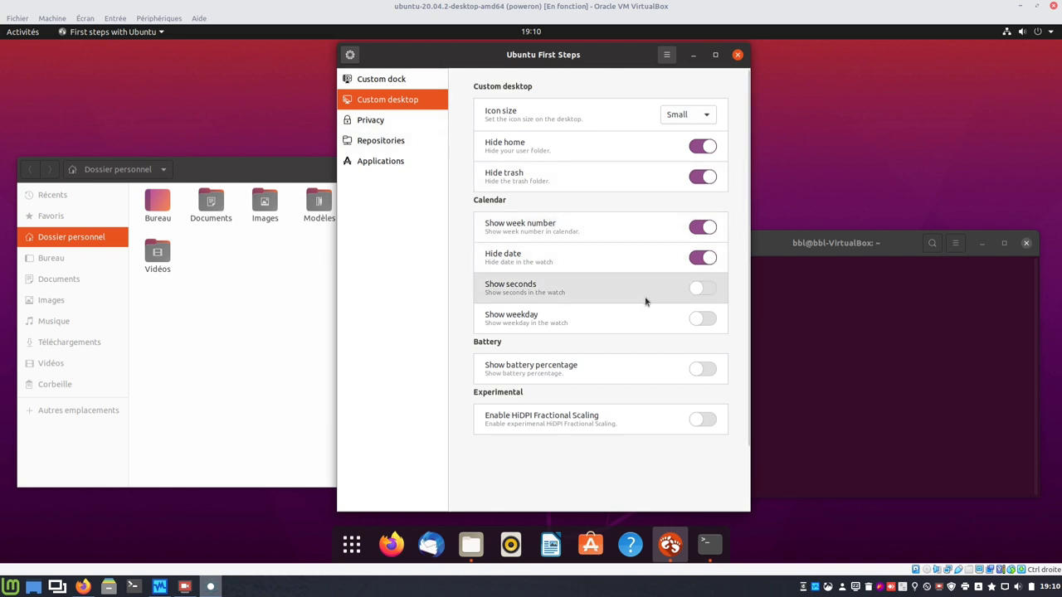
- Try the Show seconds, Show weekday and Show battery percentage options one after the other, switching each off again
{"action": "left_click", "coordinate": [697, 288]}
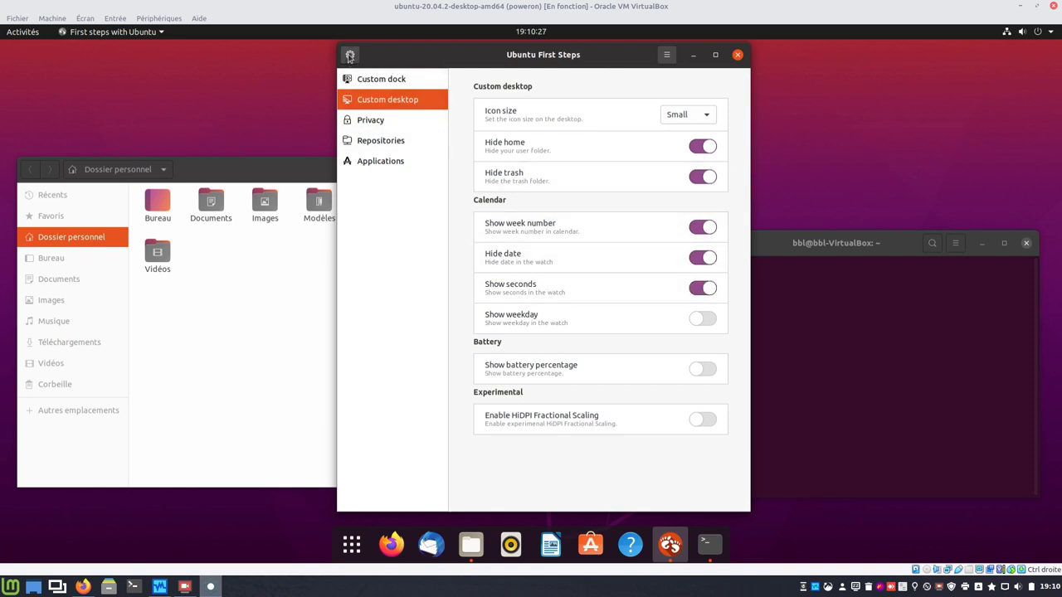
{"action": "left_click", "coordinate": [701, 290]}
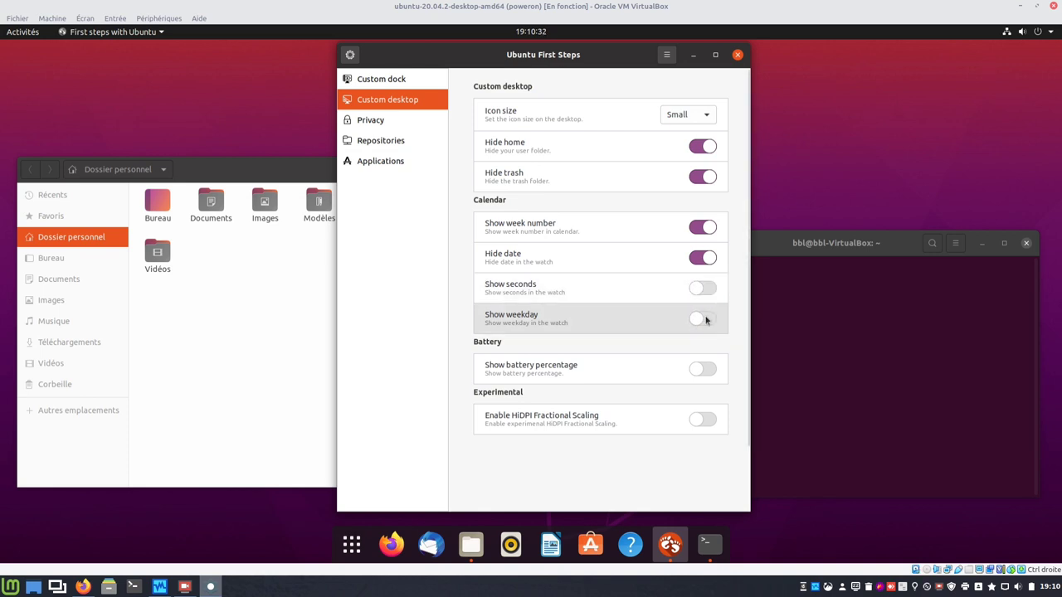
{"action": "left_click", "coordinate": [703, 320]}
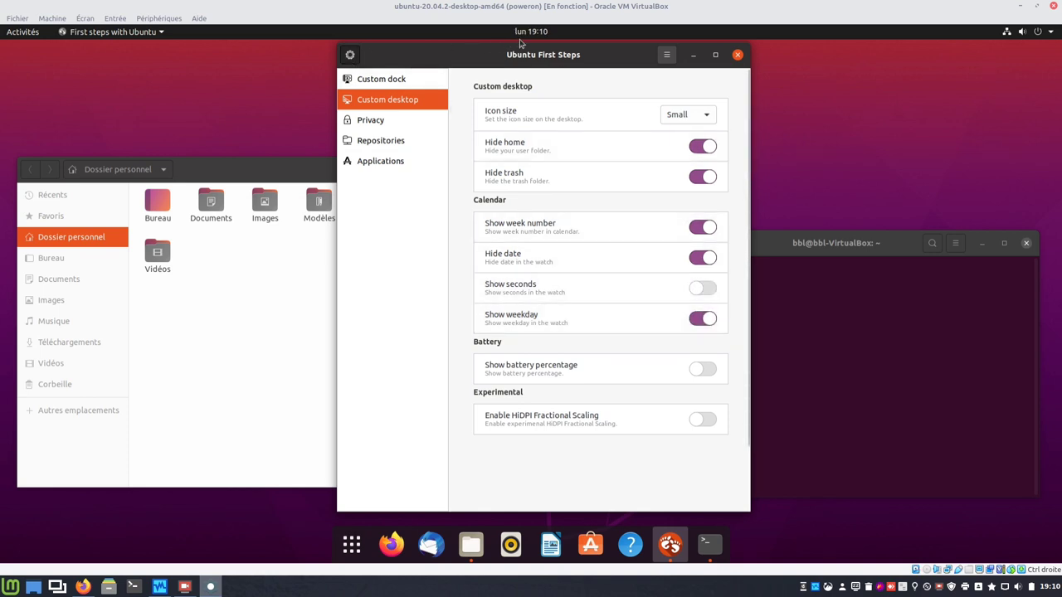
{"action": "left_click", "coordinate": [703, 320]}
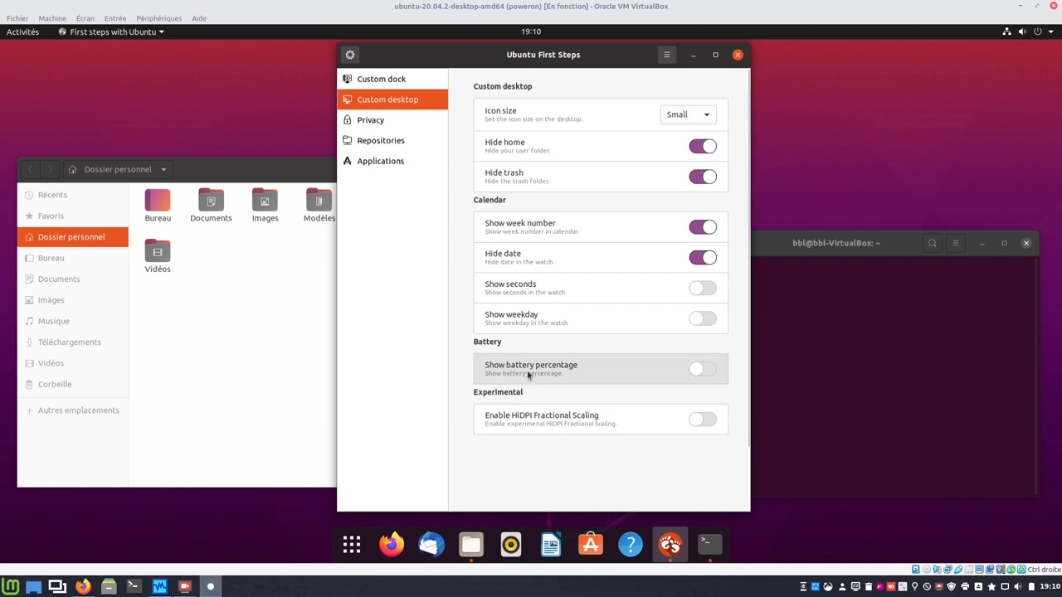
{"action": "left_click", "coordinate": [703, 370]}
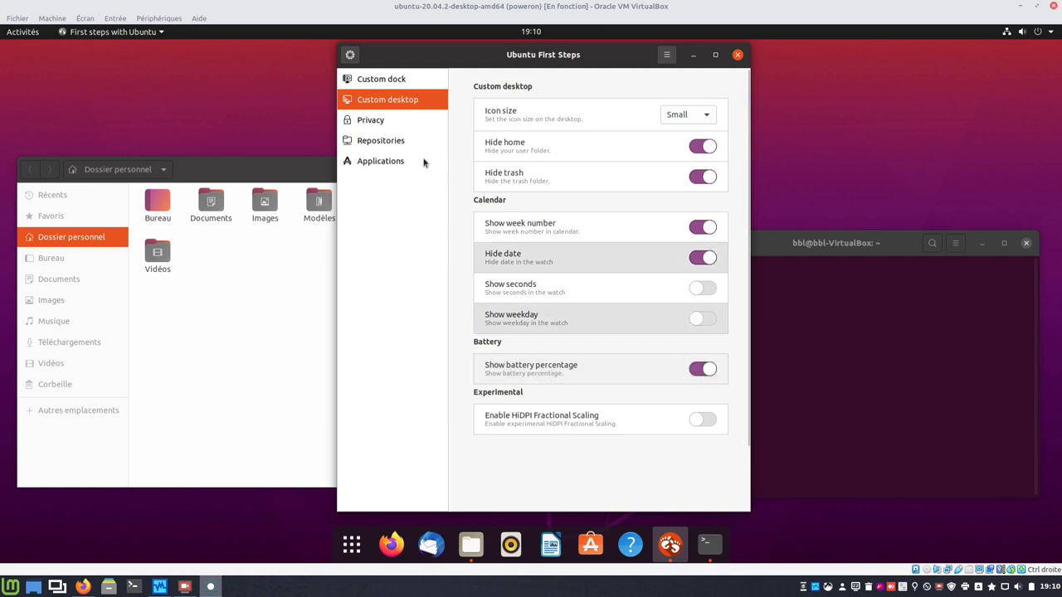
{"action": "left_click", "coordinate": [702, 369]}
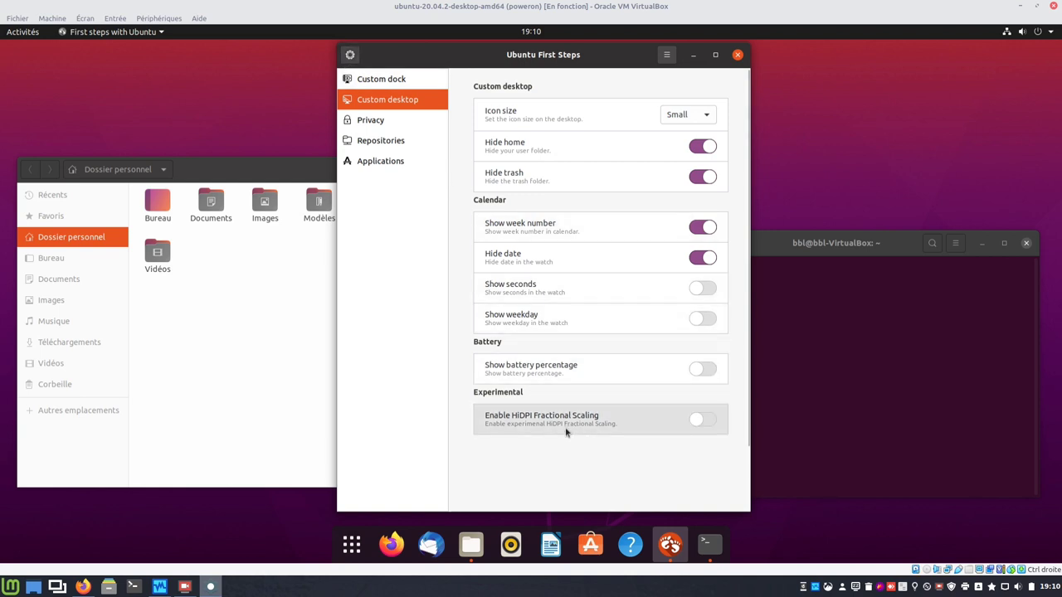
- In the Privacy settings, enable the options that disable camera, microphone and sound output, hide identity, and remove temporary and trash files
{"action": "left_click", "coordinate": [383, 124]}
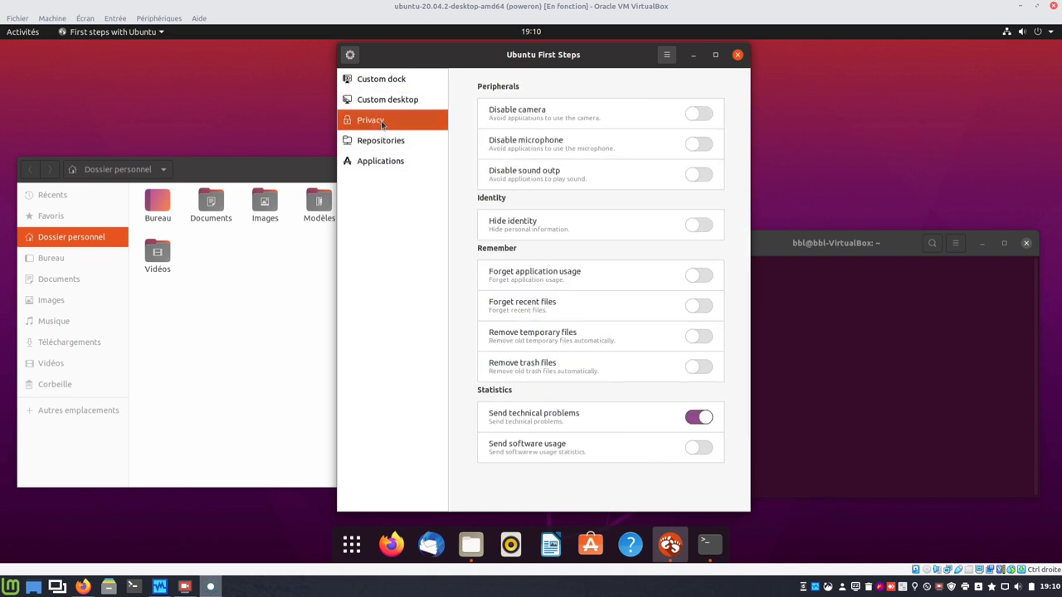
{"action": "left_click", "coordinate": [697, 113]}
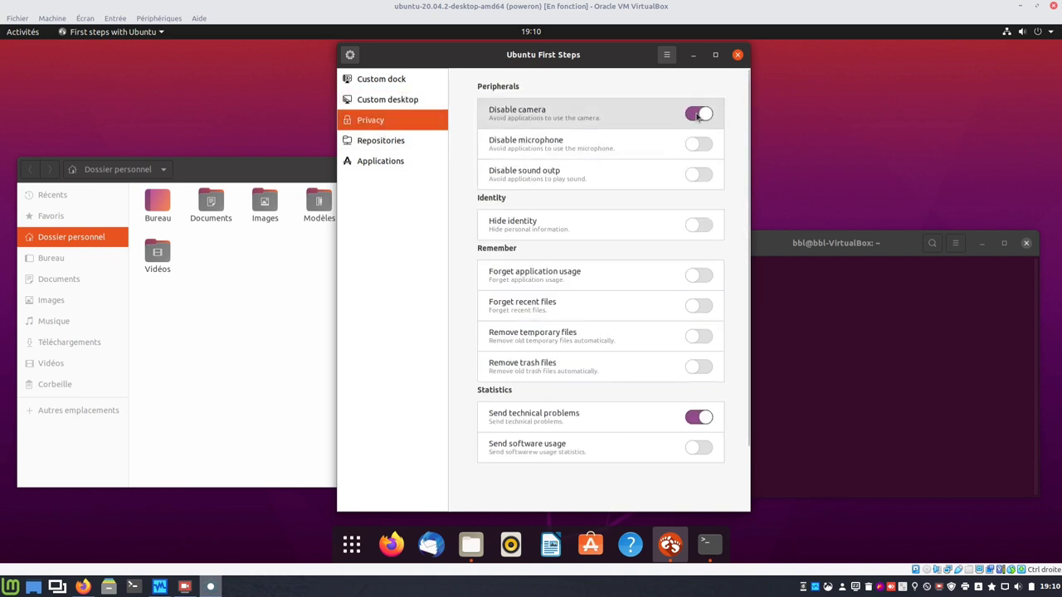
{"action": "left_click", "coordinate": [695, 143]}
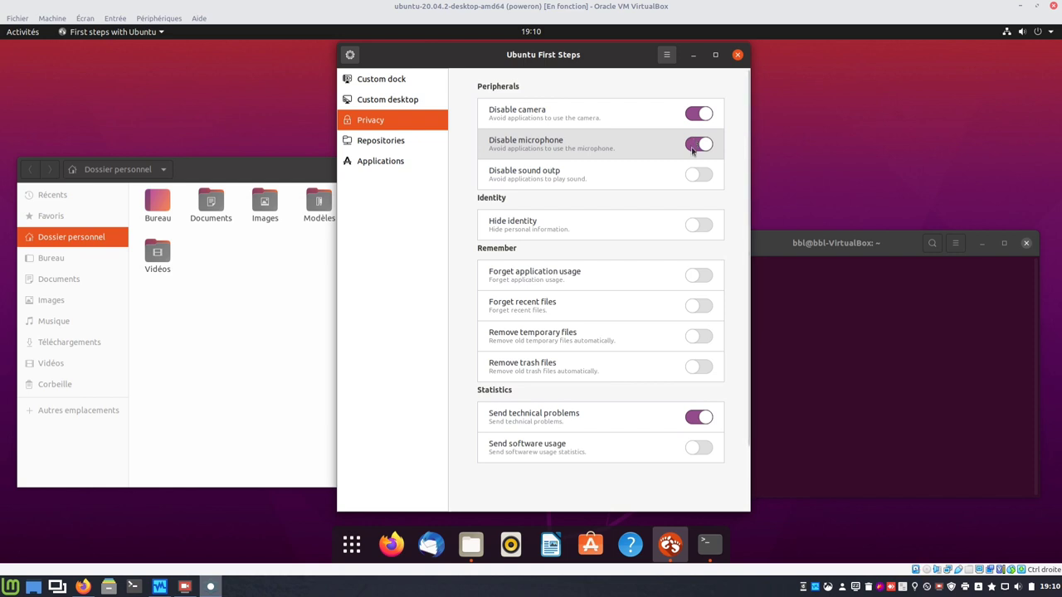
{"action": "left_click", "coordinate": [697, 174]}
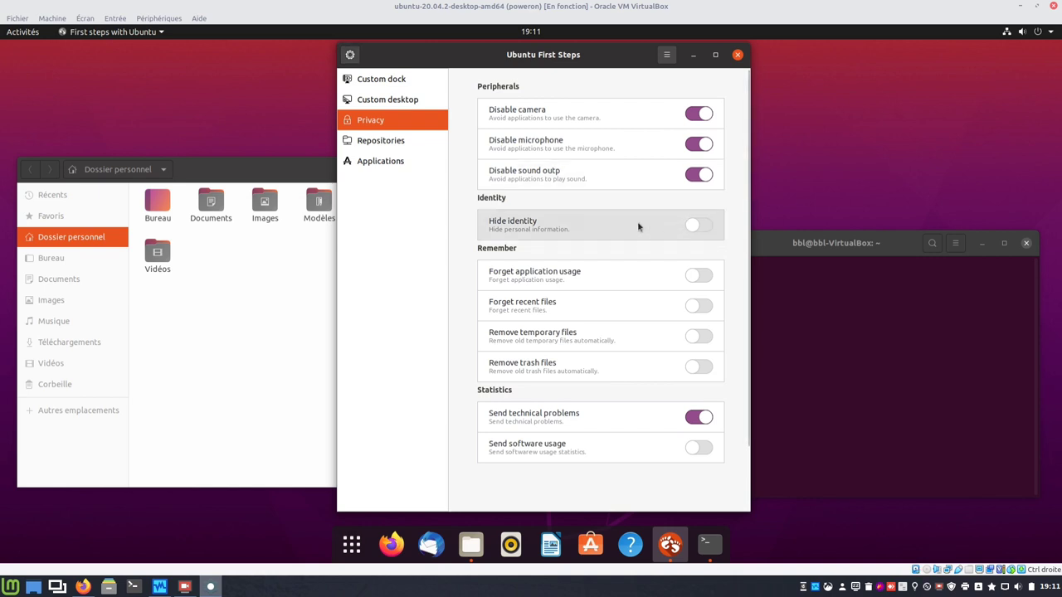
{"action": "left_click", "coordinate": [696, 227]}
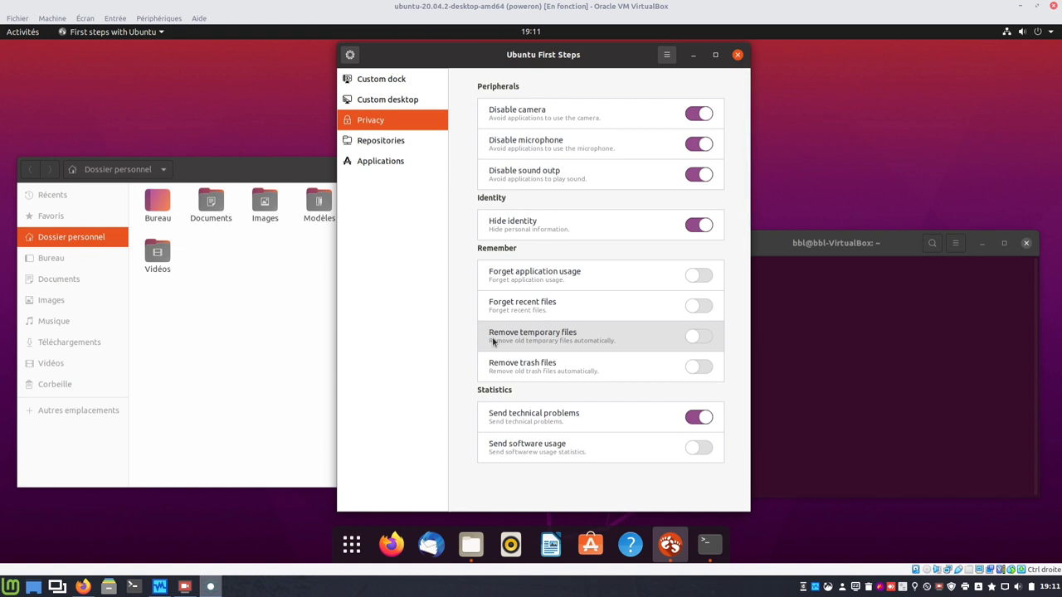
{"action": "left_click", "coordinate": [697, 338]}
{"action": "left_click", "coordinate": [696, 371]}
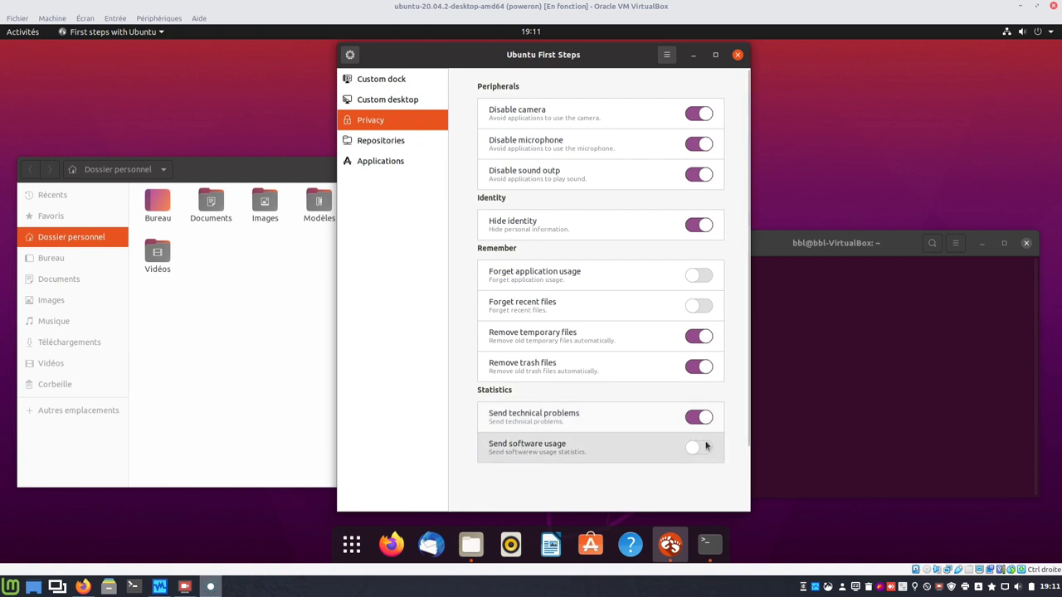
- Look over the Repositories and Applications lists of Ubuntu First Steps and close the Files window
{"action": "left_click", "coordinate": [396, 146]}
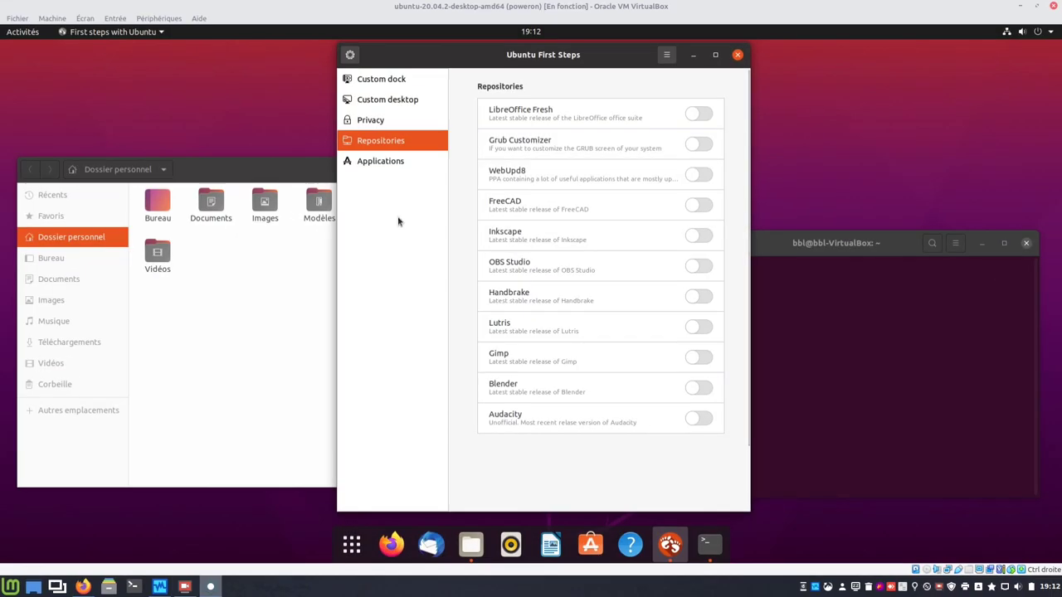
{"action": "left_click", "coordinate": [397, 160]}
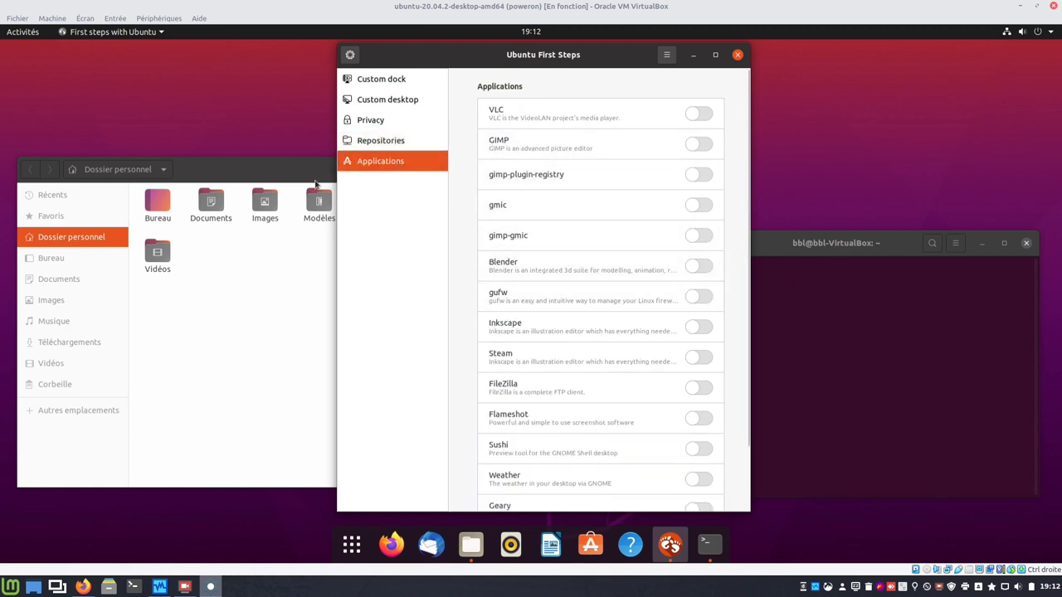
{"action": "left_click", "coordinate": [316, 184]}
{"action": "left_click", "coordinate": [497, 171]}
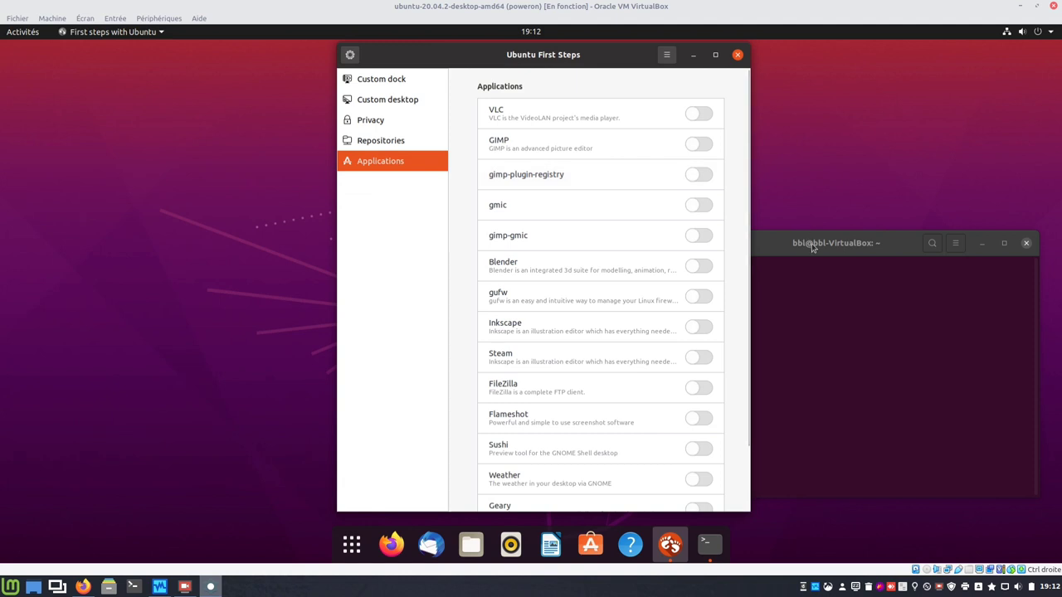
- Move the Terminal window to the other side of Ubuntu First Steps and run apt search gimp
{"action": "left_click_drag", "start_coordinate": [811, 244], "coordinate": [242, 202]}
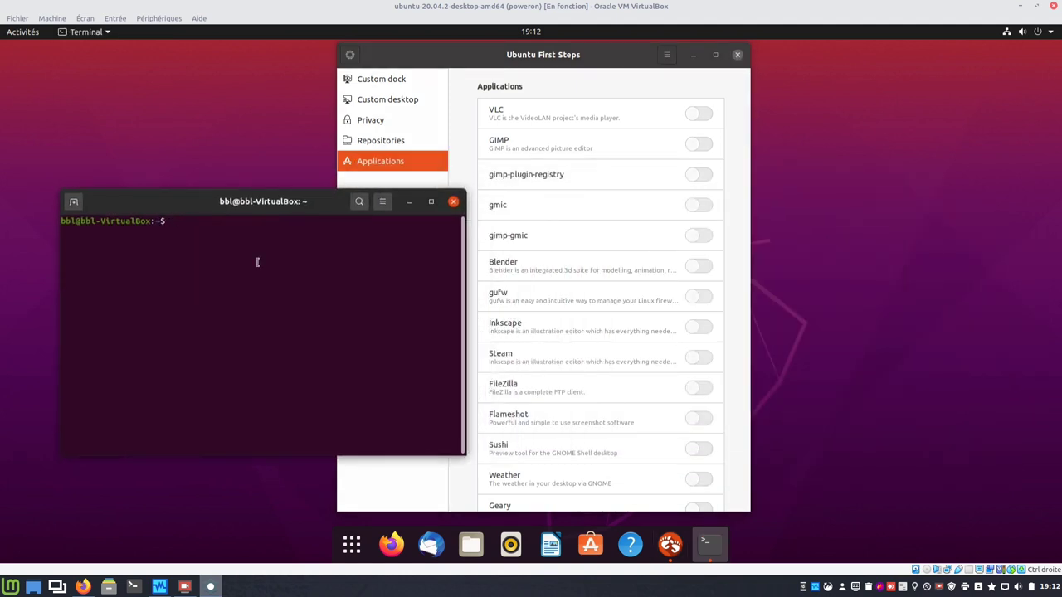
{"action": "type", "text": "apt search gimp"}
{"action": "key", "text": "Return"}
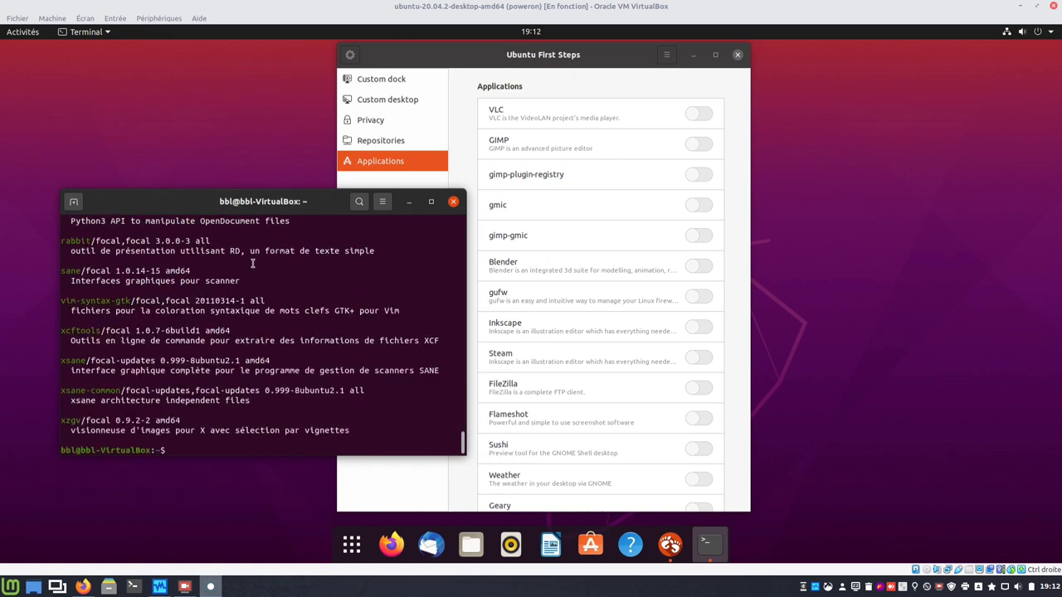
- Maximize the Terminal, examine the gimp package search results up to the start of the list, and restore the window size
{"action": "left_click", "coordinate": [429, 201]}
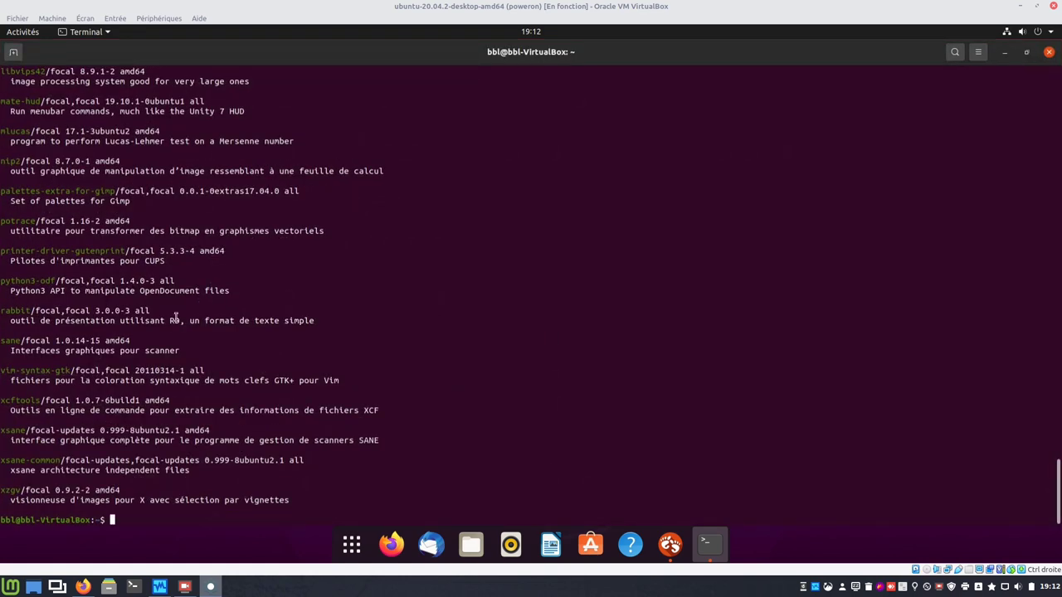
{"action": "scroll", "coordinate": [173, 318], "scroll_direction": "up", "scroll_amount": 20}
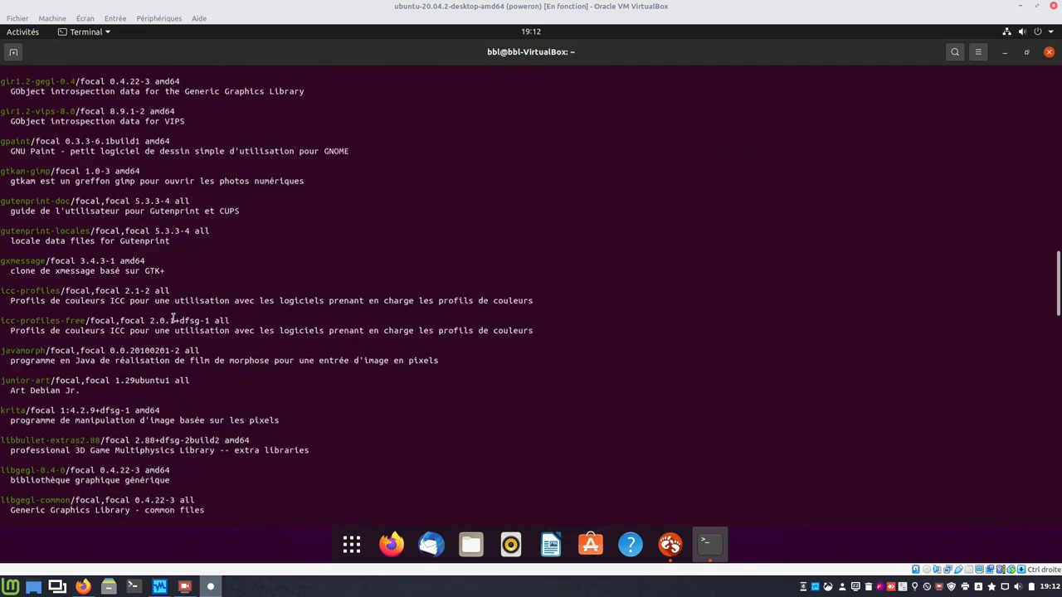
{"action": "scroll", "coordinate": [173, 318], "scroll_direction": "up", "scroll_amount": 20}
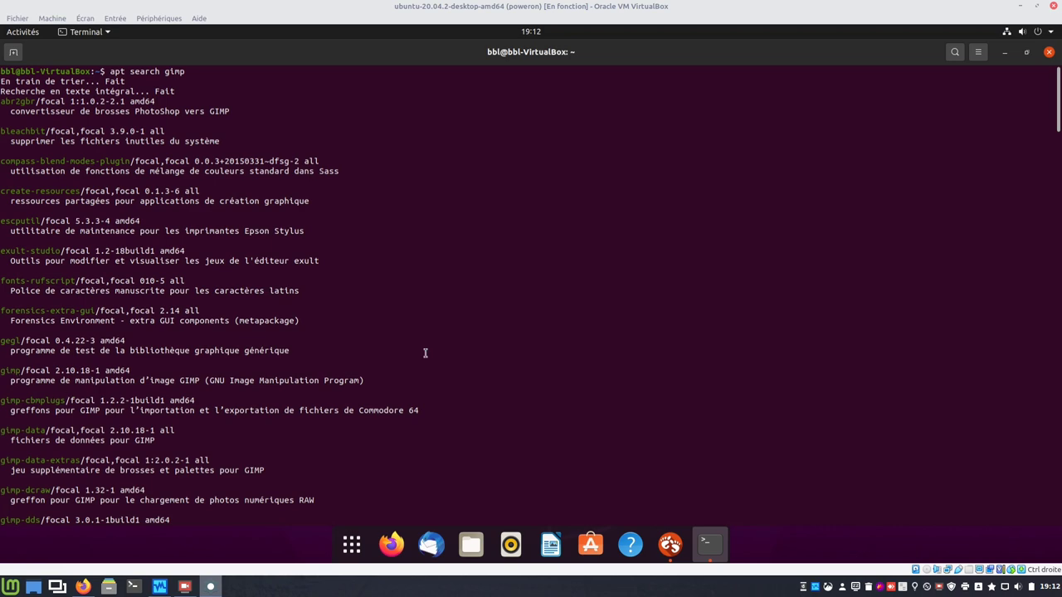
{"action": "left_click", "coordinate": [1027, 53]}
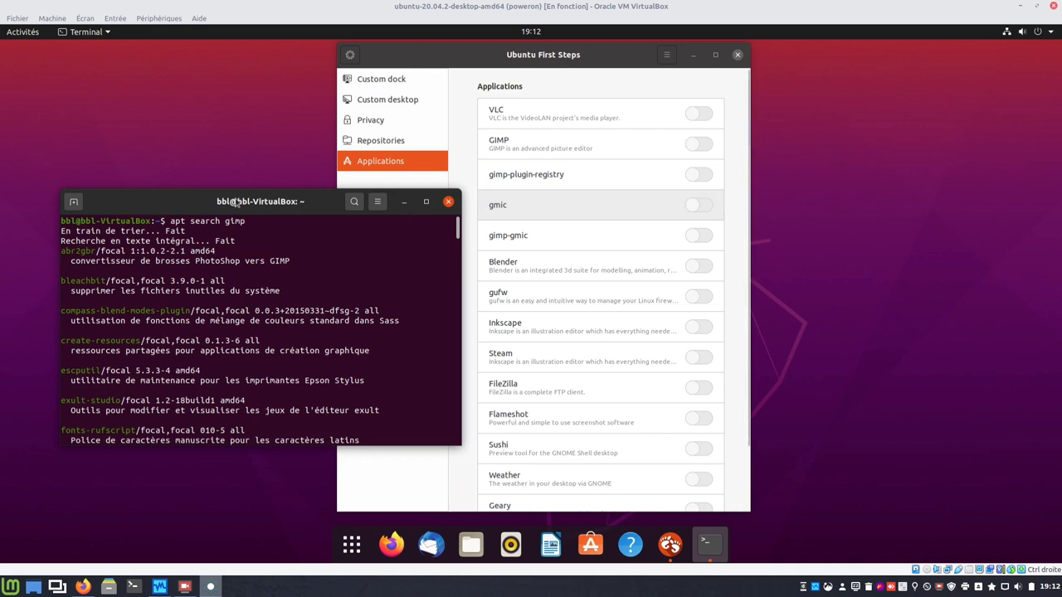
- Examine the rest of the gimp package search results down to the end of the list, with the Terminal maximized
{"action": "scroll", "coordinate": [281, 363], "scroll_direction": "down", "scroll_amount": 4}
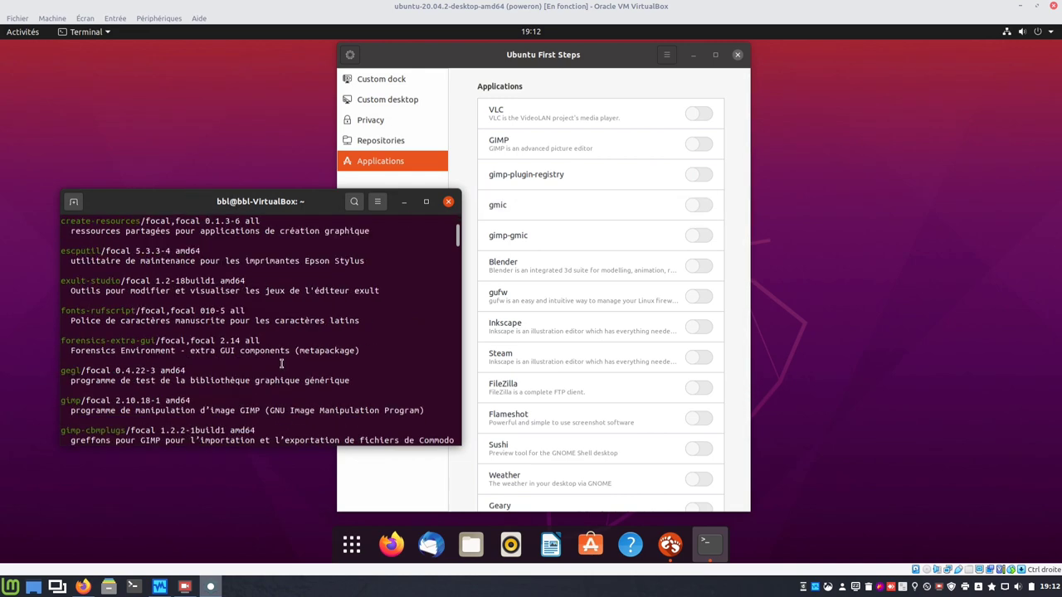
{"action": "scroll", "coordinate": [282, 363], "scroll_direction": "down", "scroll_amount": 15}
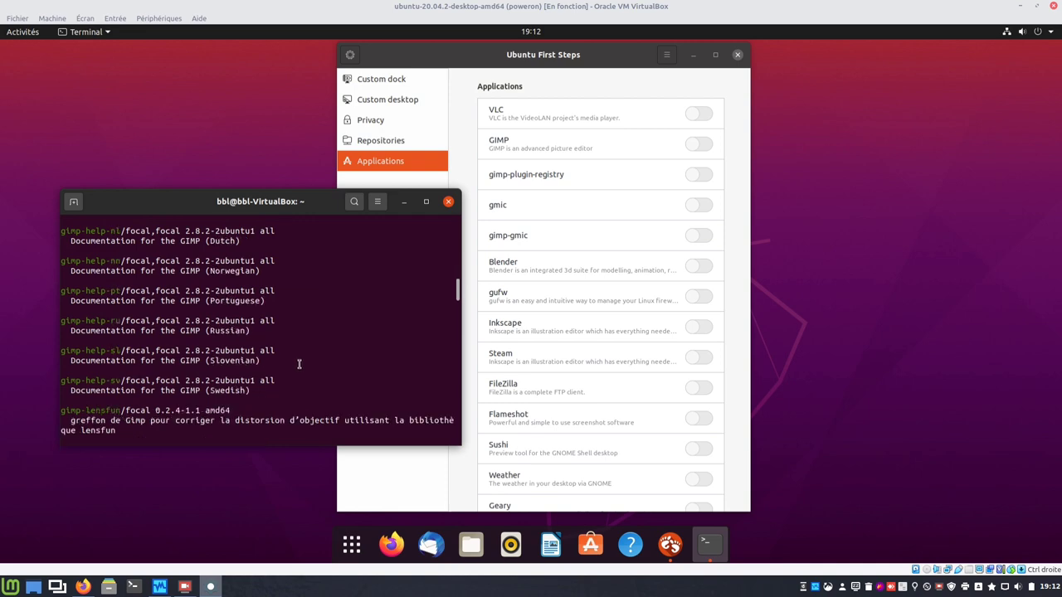
{"action": "scroll", "coordinate": [299, 363], "scroll_direction": "down", "scroll_amount": 15}
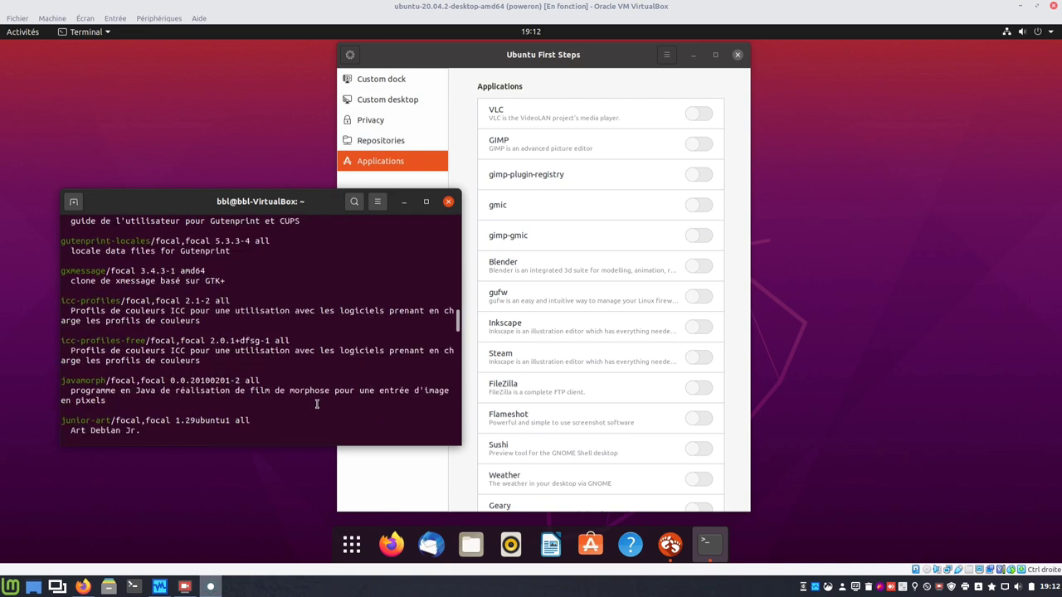
{"action": "scroll", "coordinate": [317, 404], "scroll_direction": "down", "scroll_amount": 15}
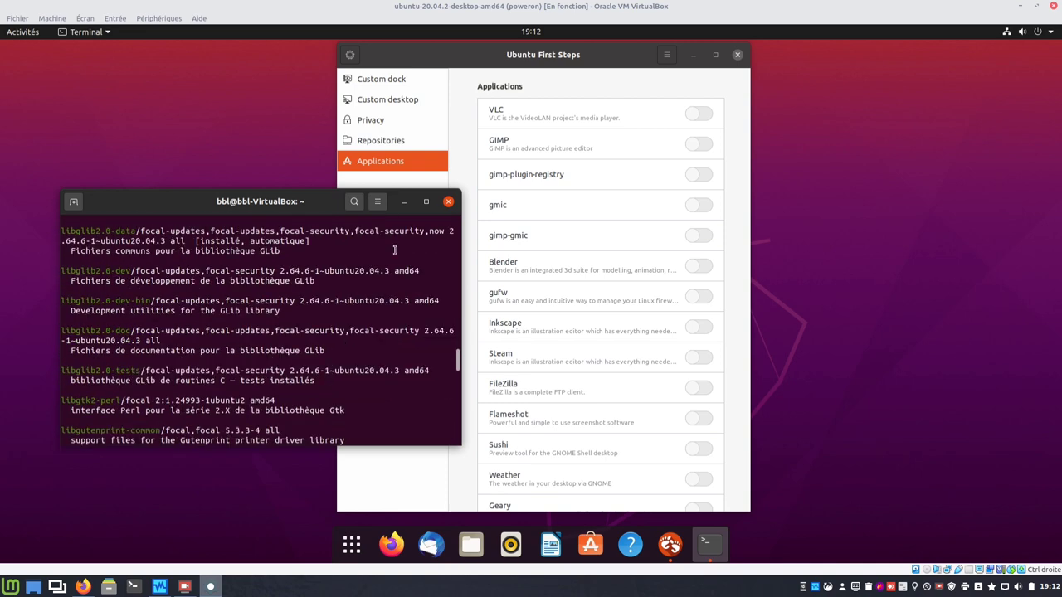
{"action": "left_click", "coordinate": [426, 201]}
{"action": "scroll", "coordinate": [456, 395], "scroll_direction": "down", "scroll_amount": 15}
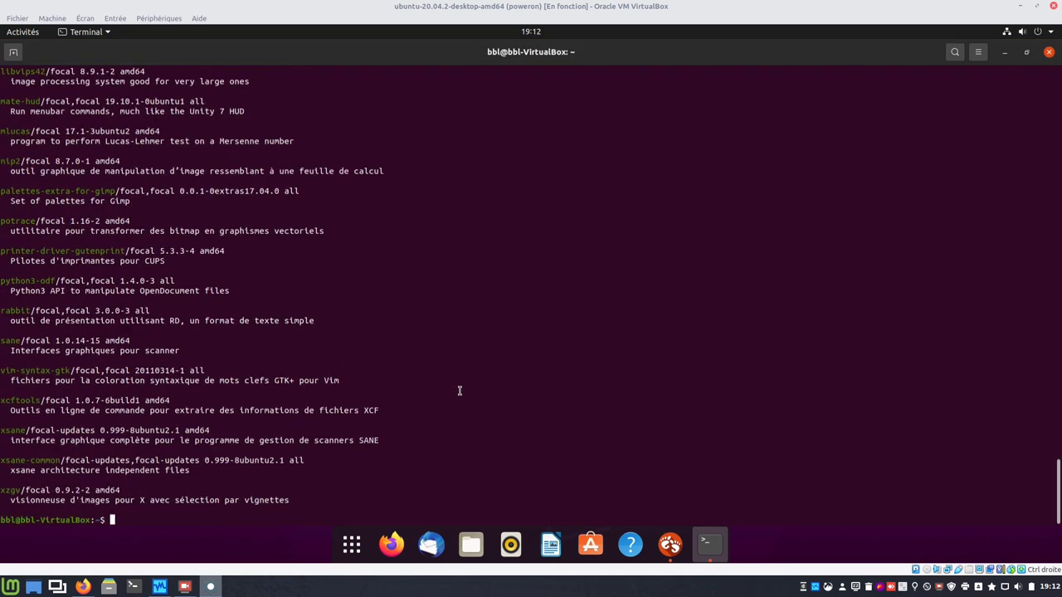
- Search the package repositories for gmic by running apt search gmic
{"action": "key", "text": "Up"}
{"action": "key", "text": "BackSpace"}
{"action": "key", "text": "BackSpace"}
{"action": "key", "text": "BackSpace"}
{"action": "type", "text": "mic"}
{"action": "key", "text": "Return"}
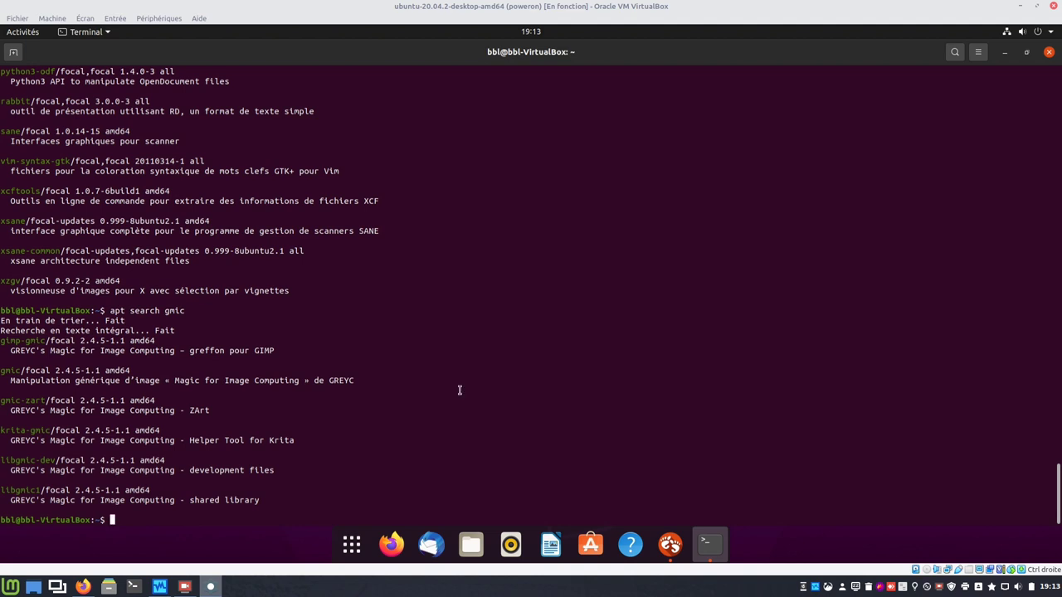
- Install GIMP with sudo apt install gimp, entering the account password and accepting the additional packages
{"action": "type", "text": "sudo apt install gimp"}
{"action": "key", "text": "Return"}
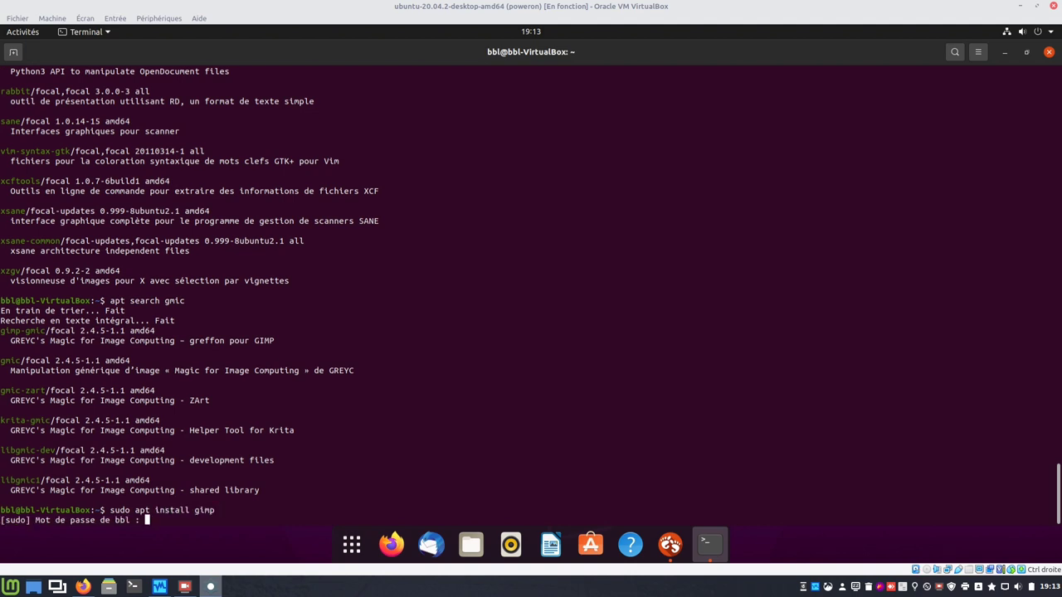
{"action": "key", "text": "Return"}
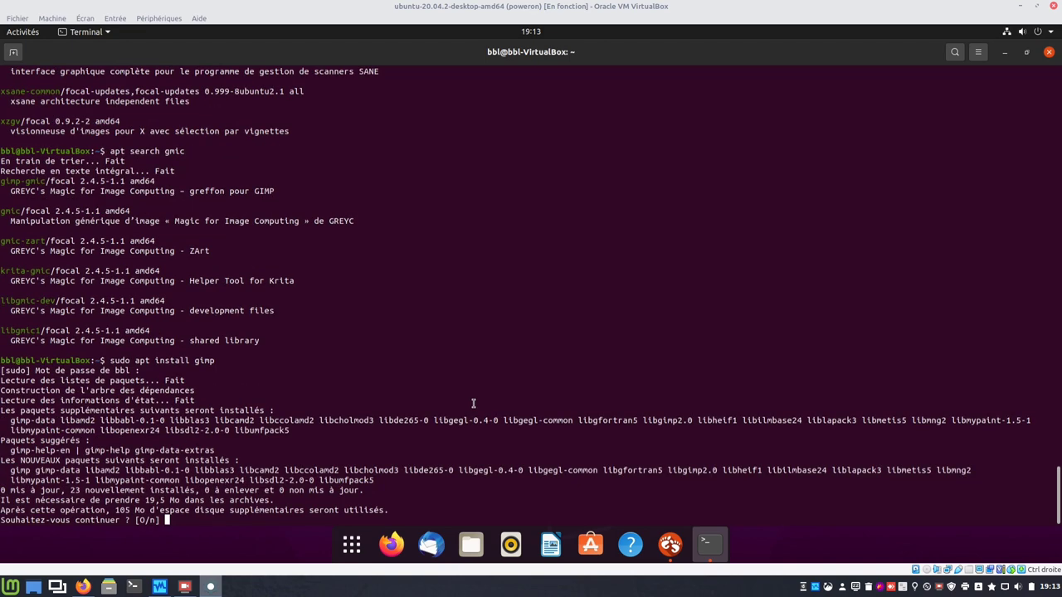
{"action": "key", "text": "Return"}
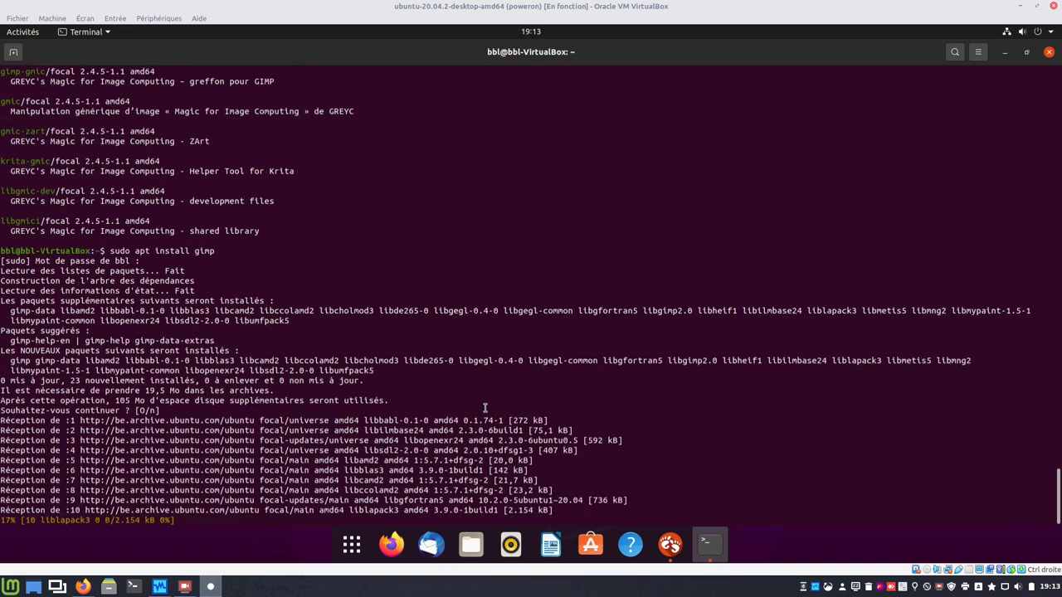
- Bring Ubuntu First Steps to the front, close it, and open the overview of all installed applications
{"action": "left_click", "coordinate": [671, 546]}
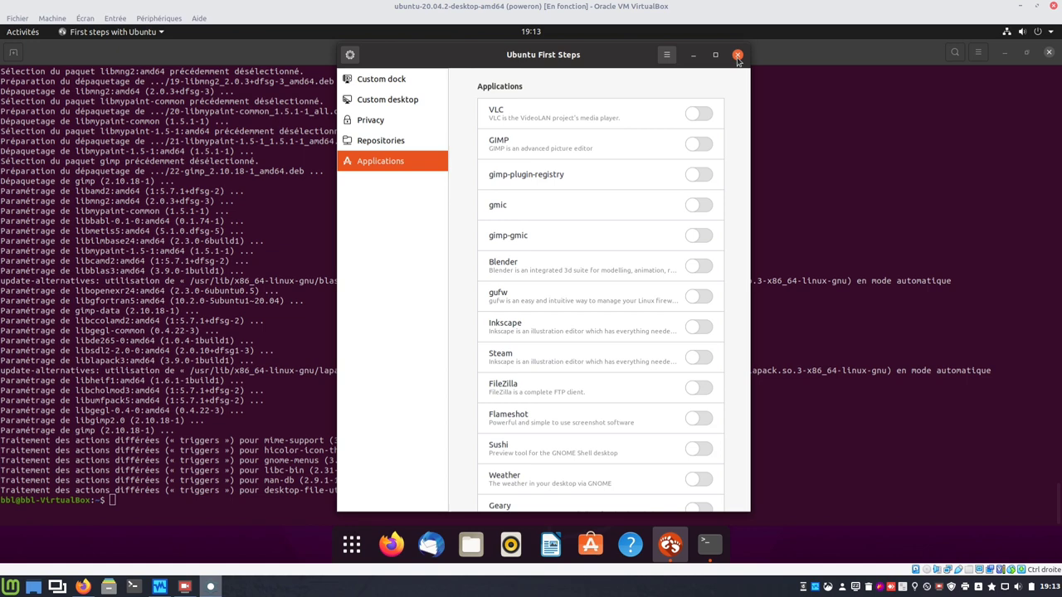
{"action": "left_click", "coordinate": [737, 55]}
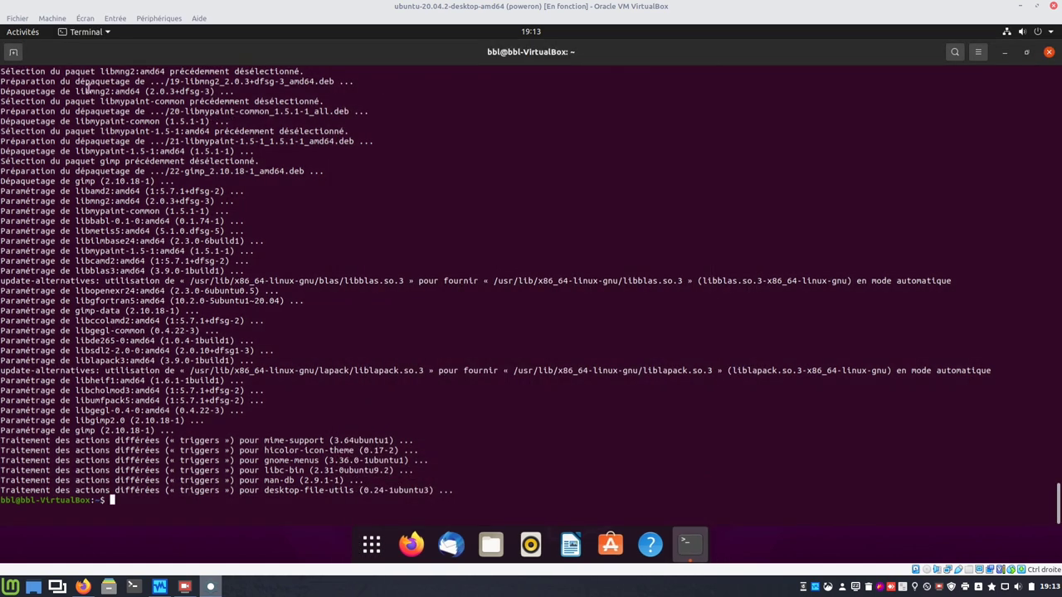
{"action": "left_click", "coordinate": [378, 543]}
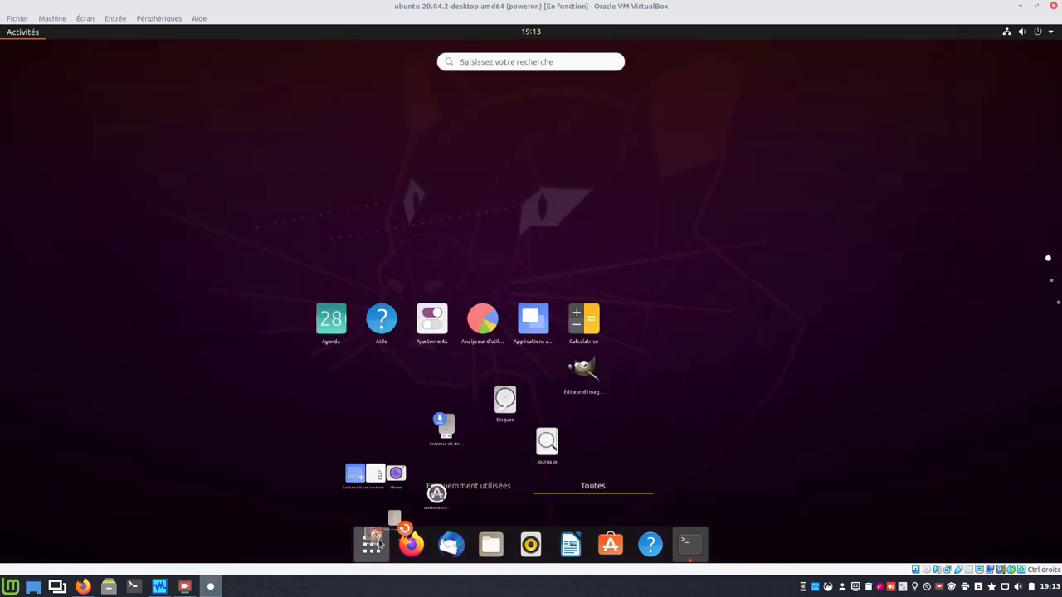